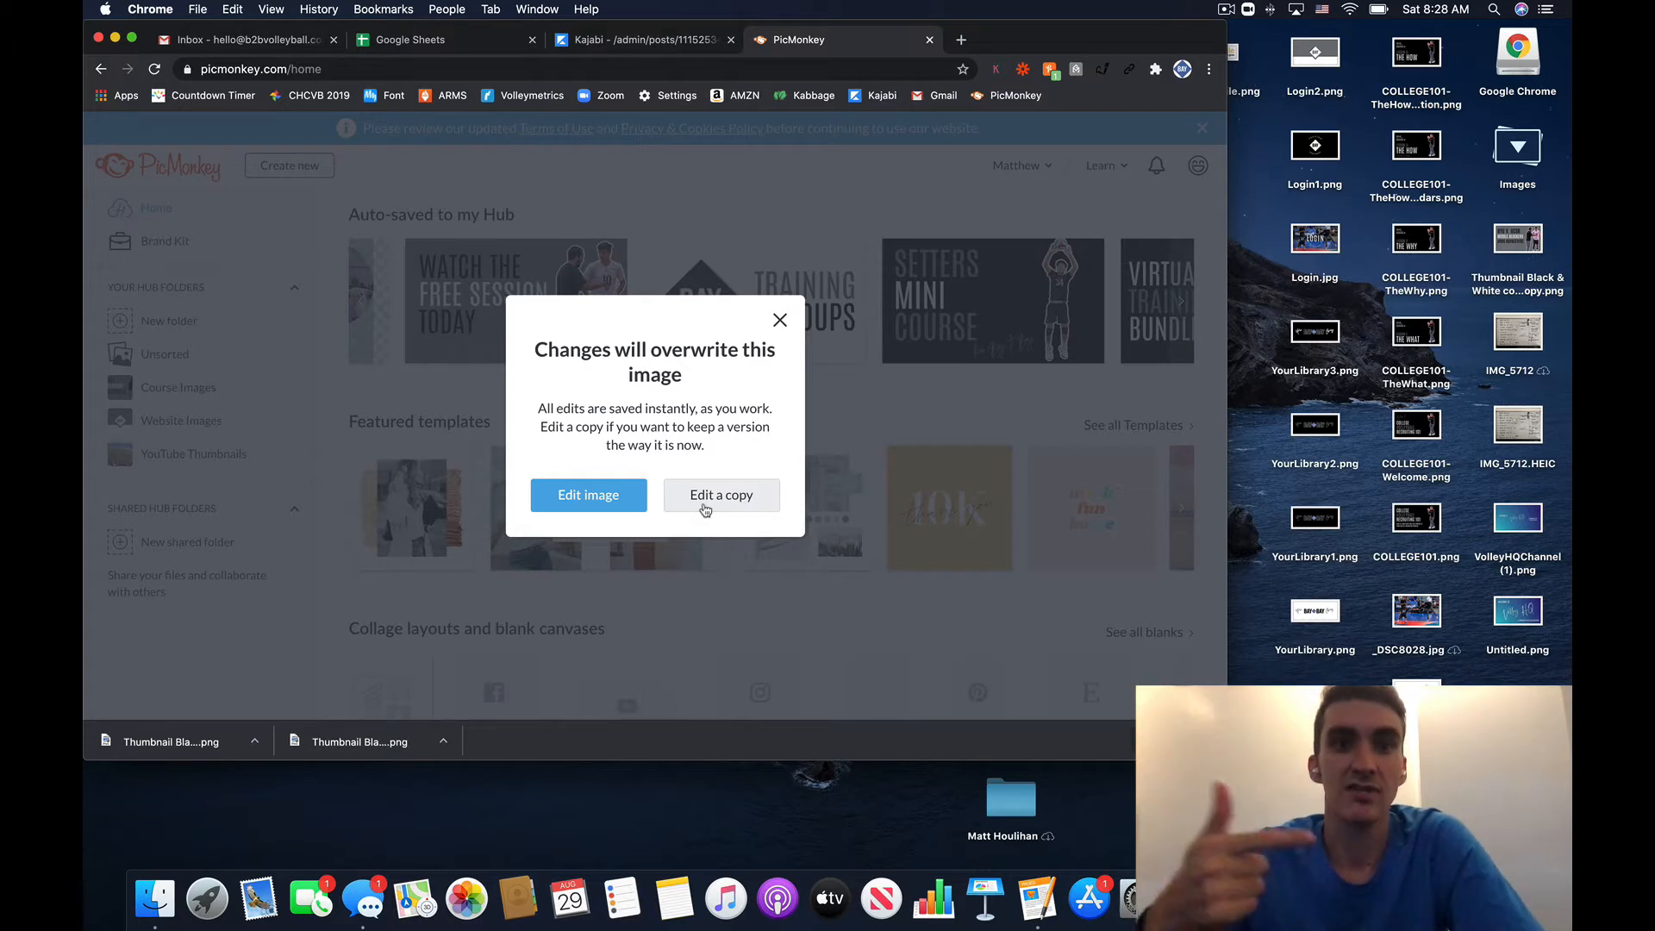
# - Edit a copy of the Setters Mini Course thumbnail, then move the Layers list aside
pyautogui.click(720, 505)
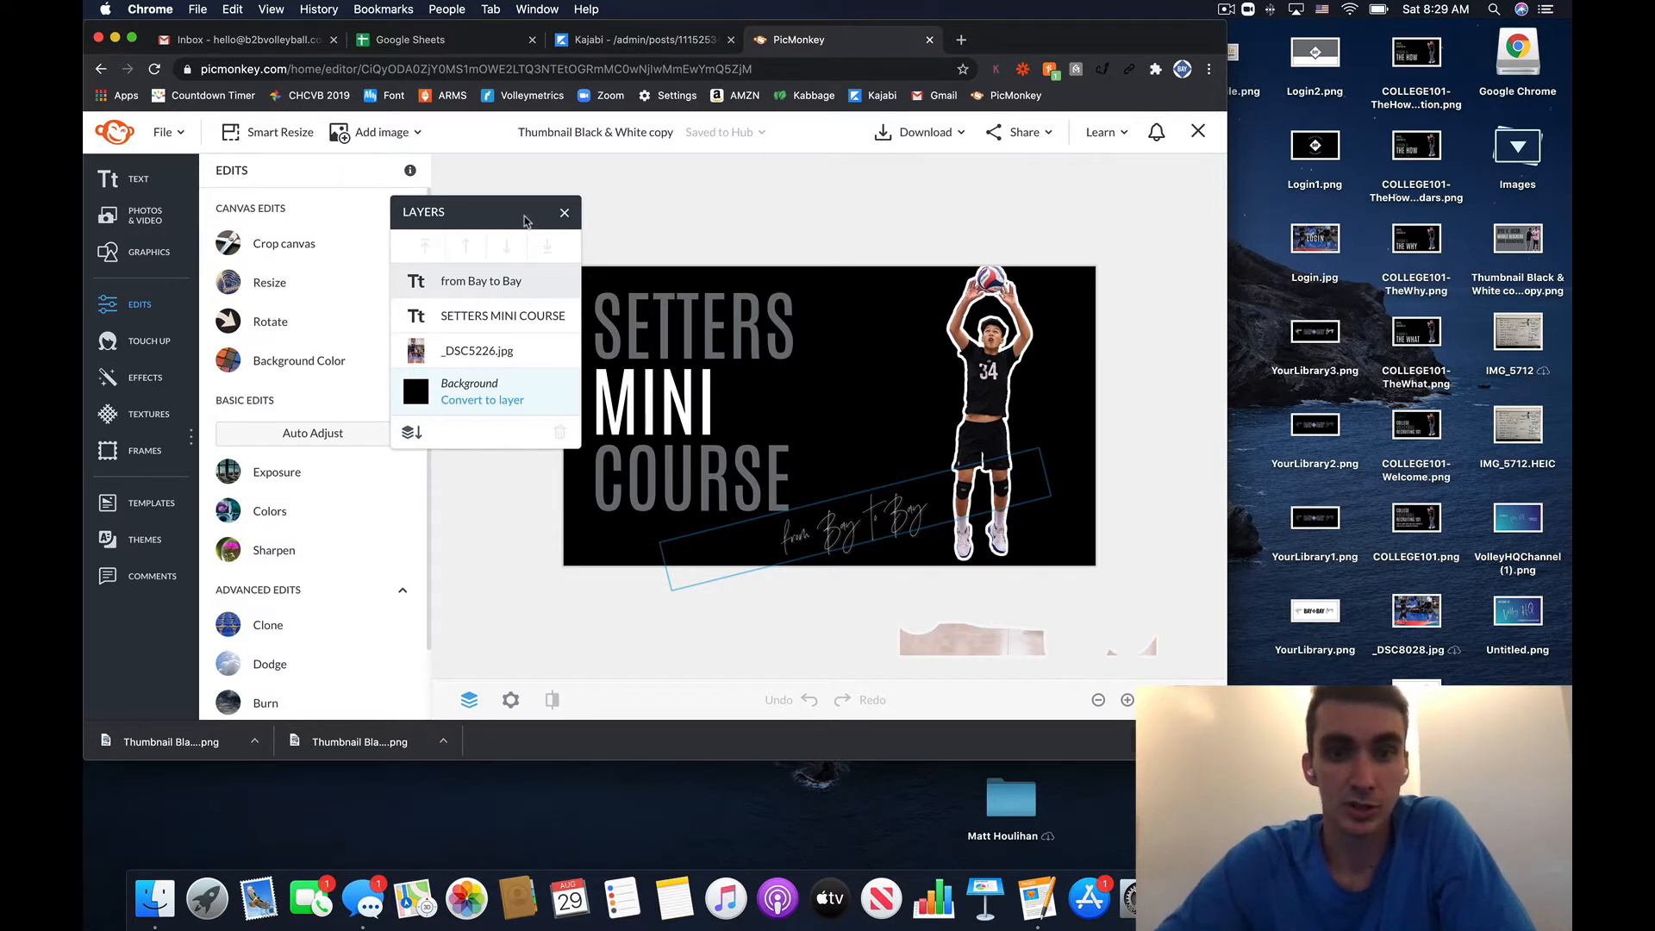
pyautogui.moveTo(524, 220); pyautogui.dragTo(517, 189)
pyautogui.click(759, 265)
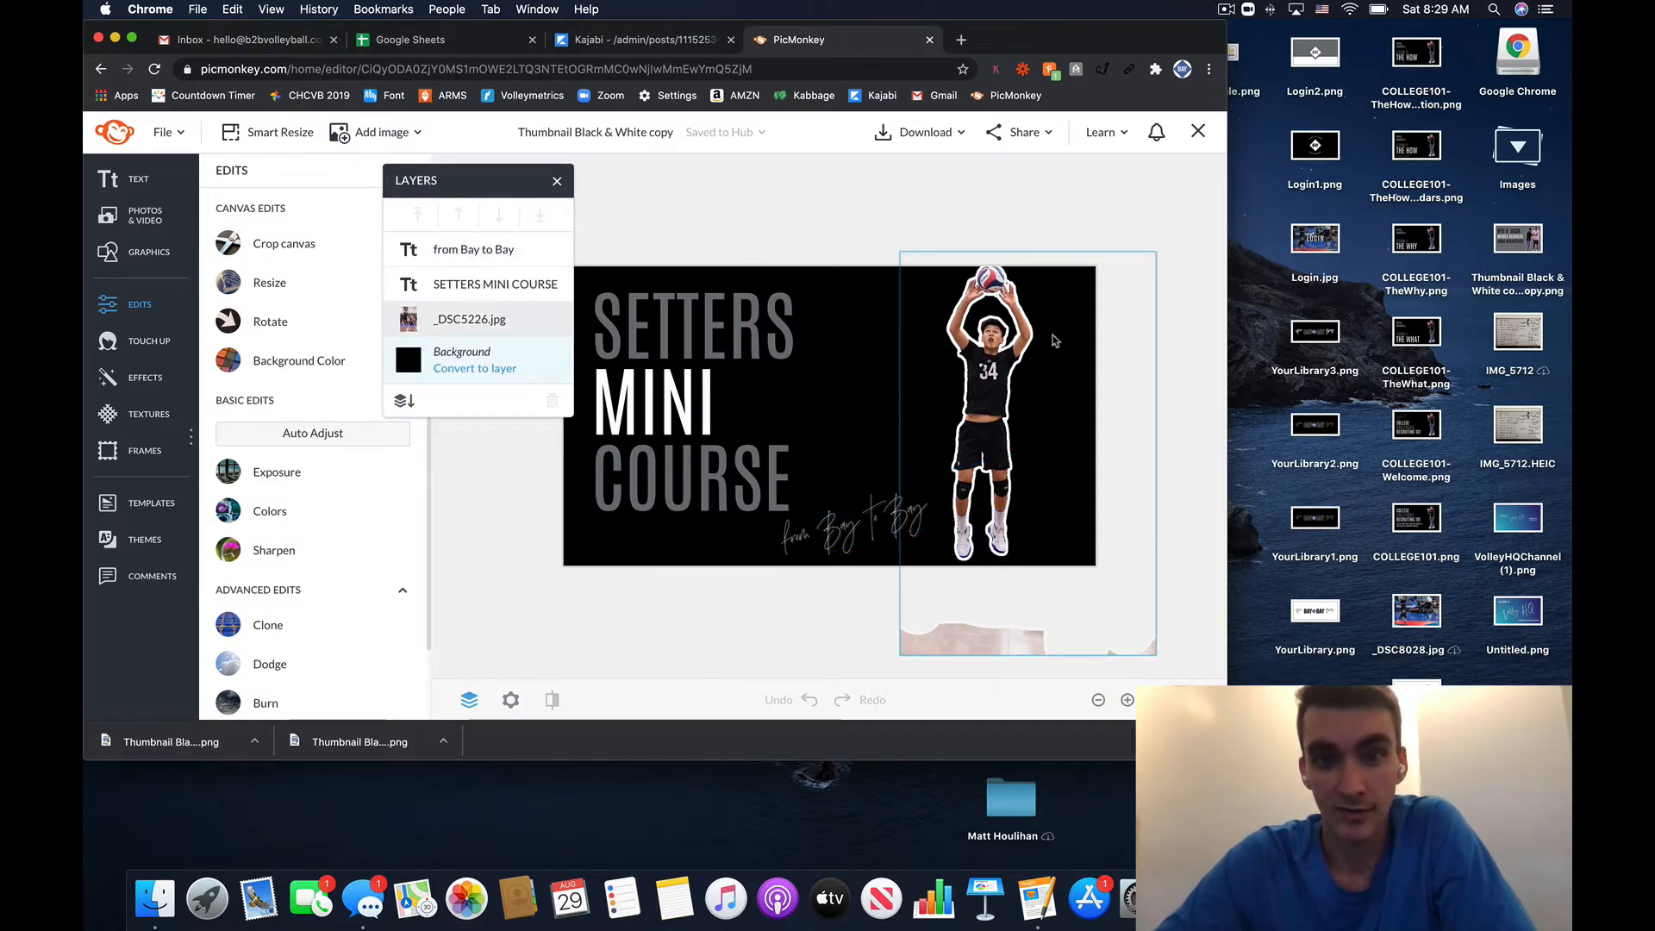
# - Try blue and green background fills, revert to black, and preview the Replace background sources
pyautogui.click(857, 283)
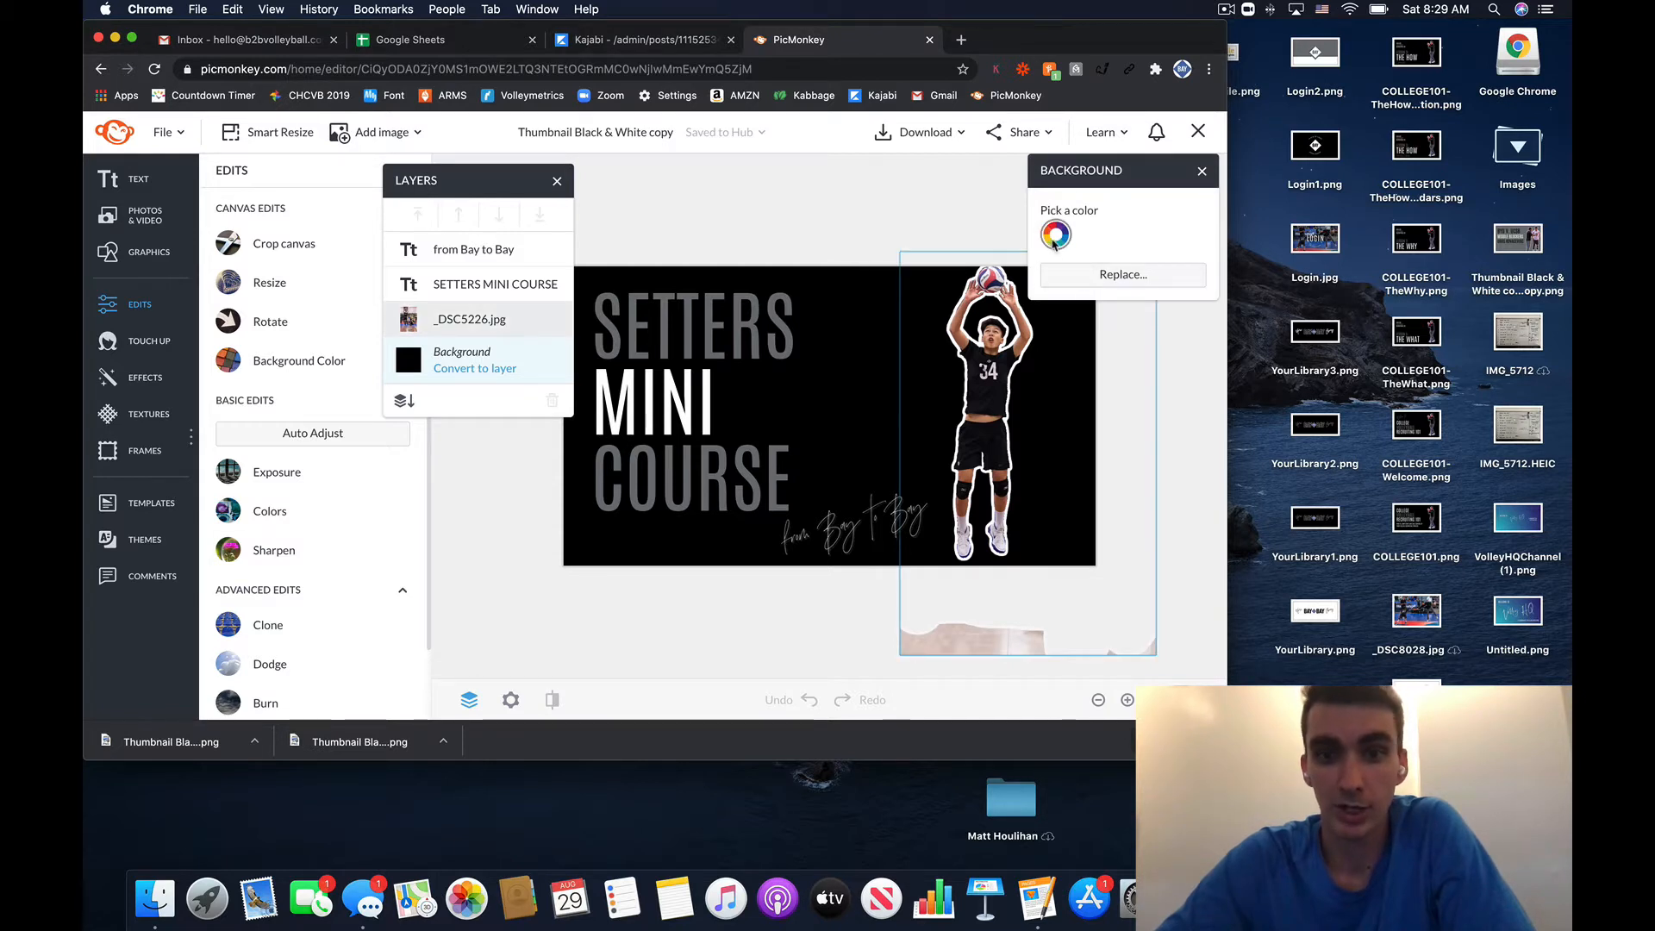
pyautogui.click(1055, 238)
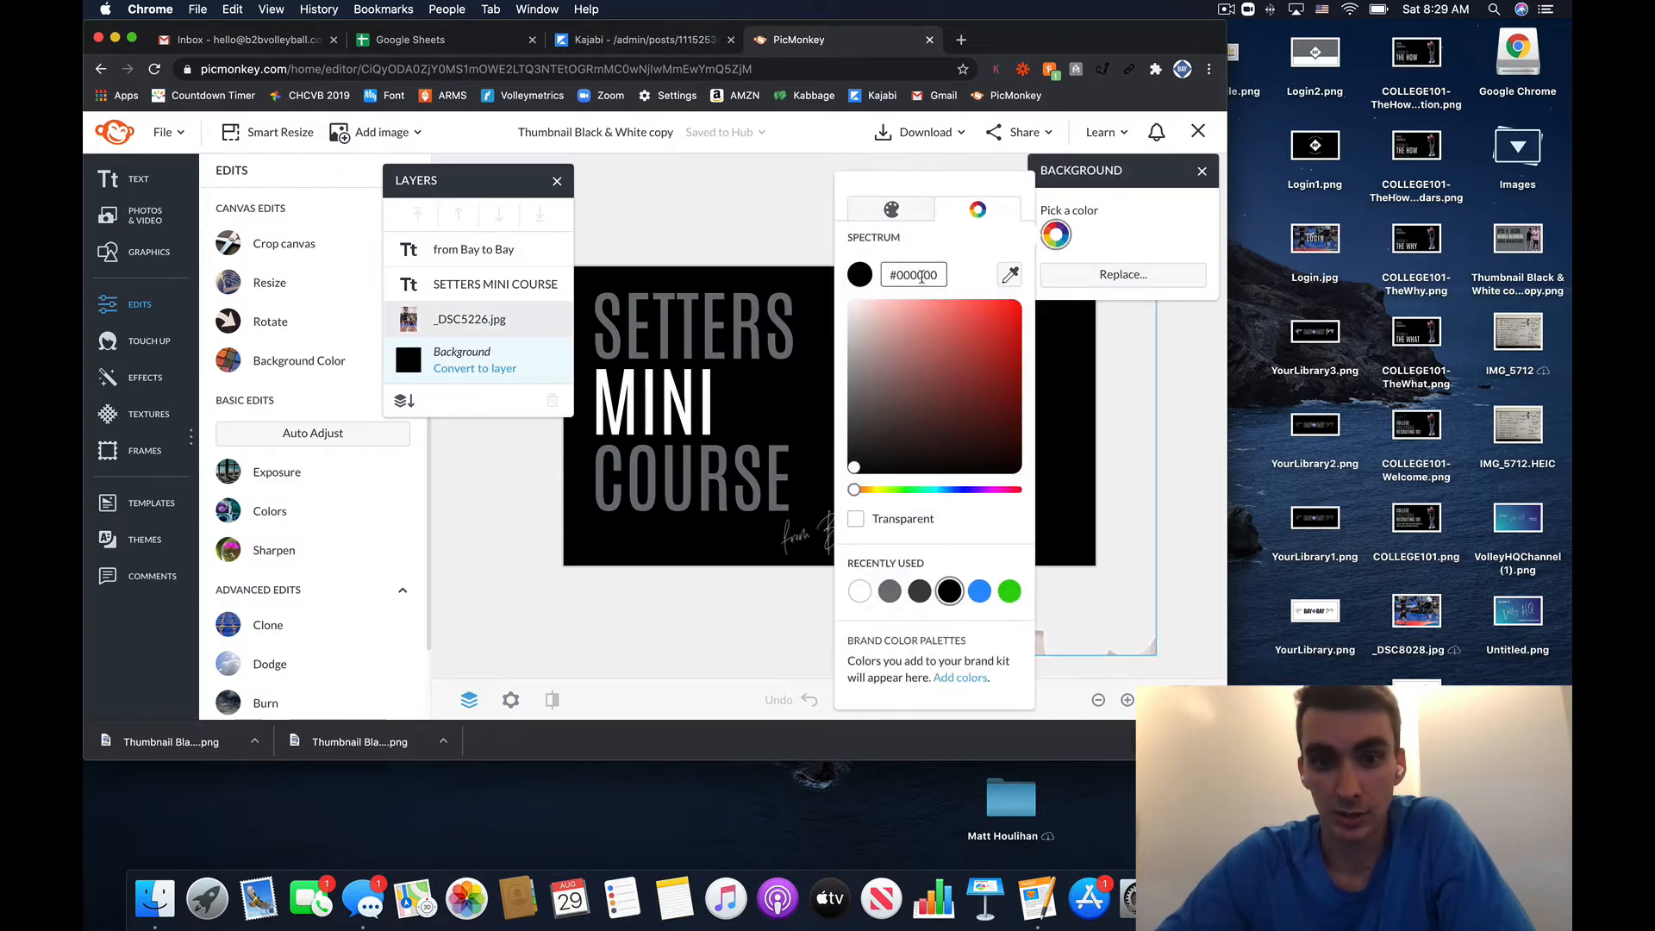
pyautogui.click(979, 591)
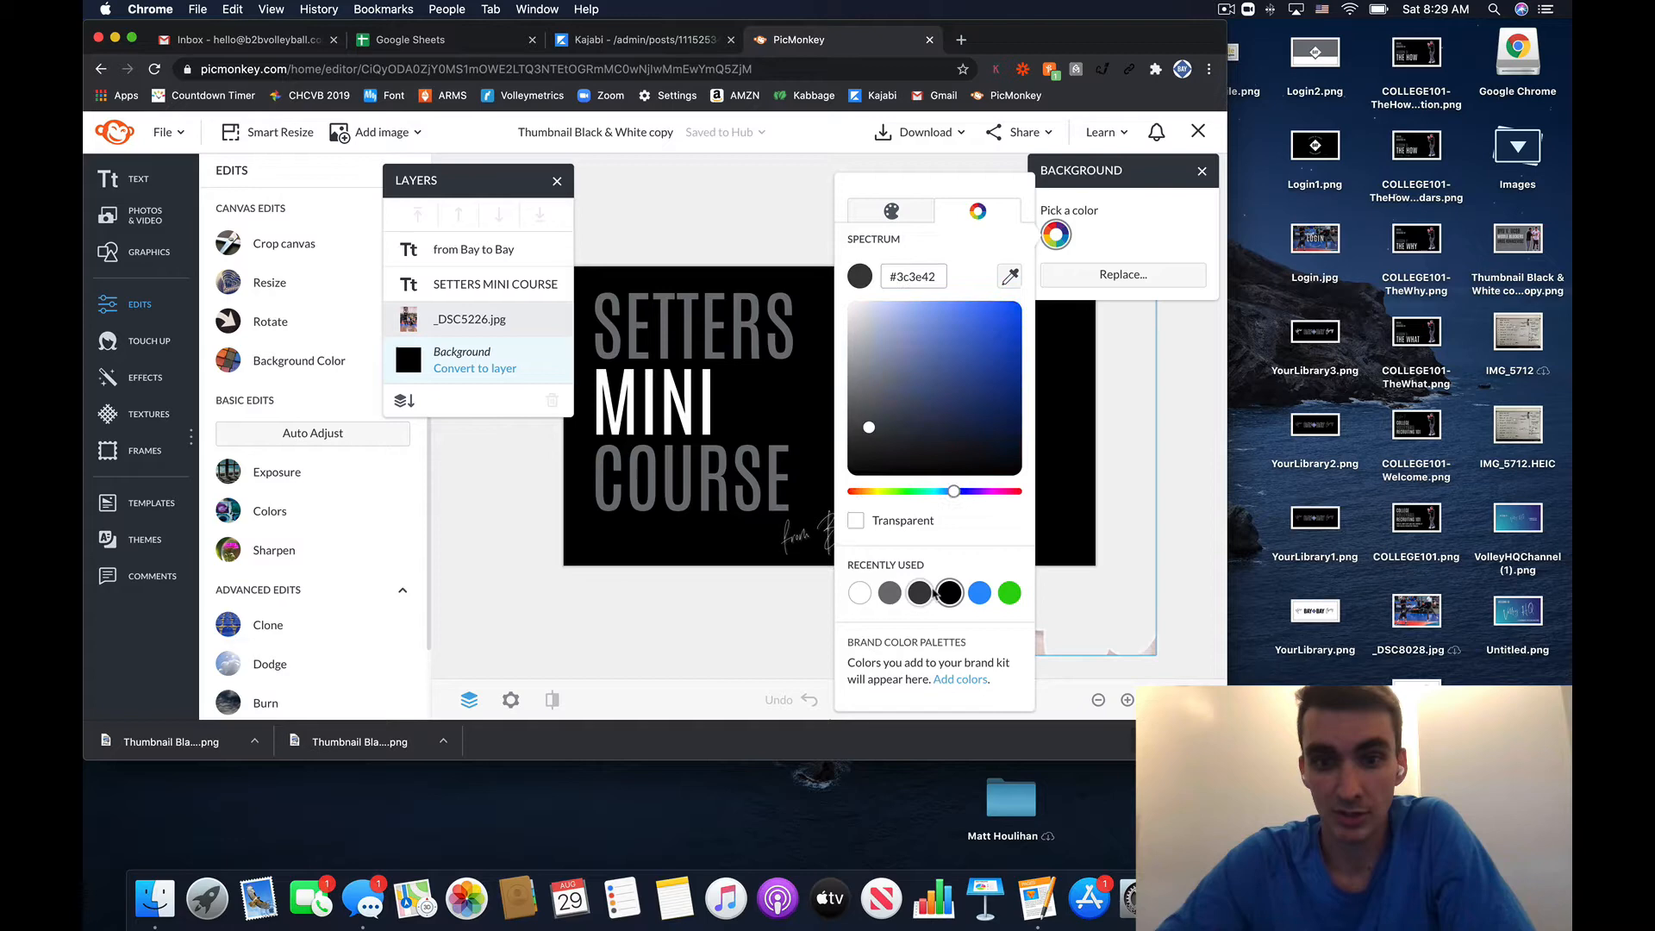
pyautogui.click(1009, 591)
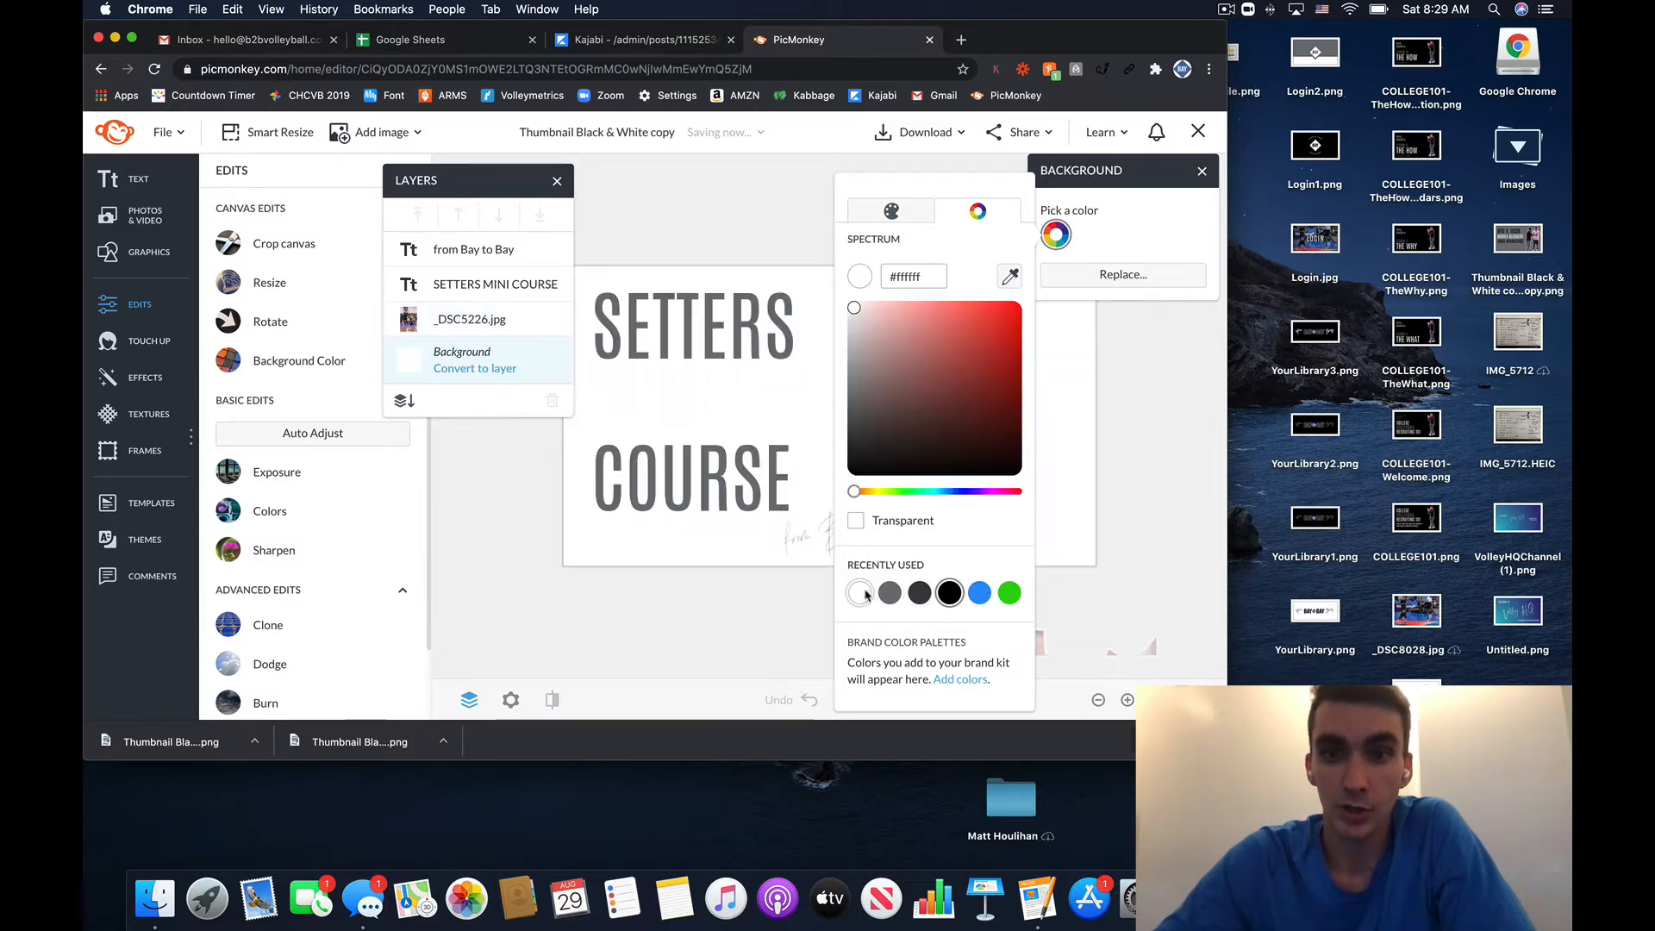
pyautogui.click(996, 170)
pyautogui.click(1150, 269)
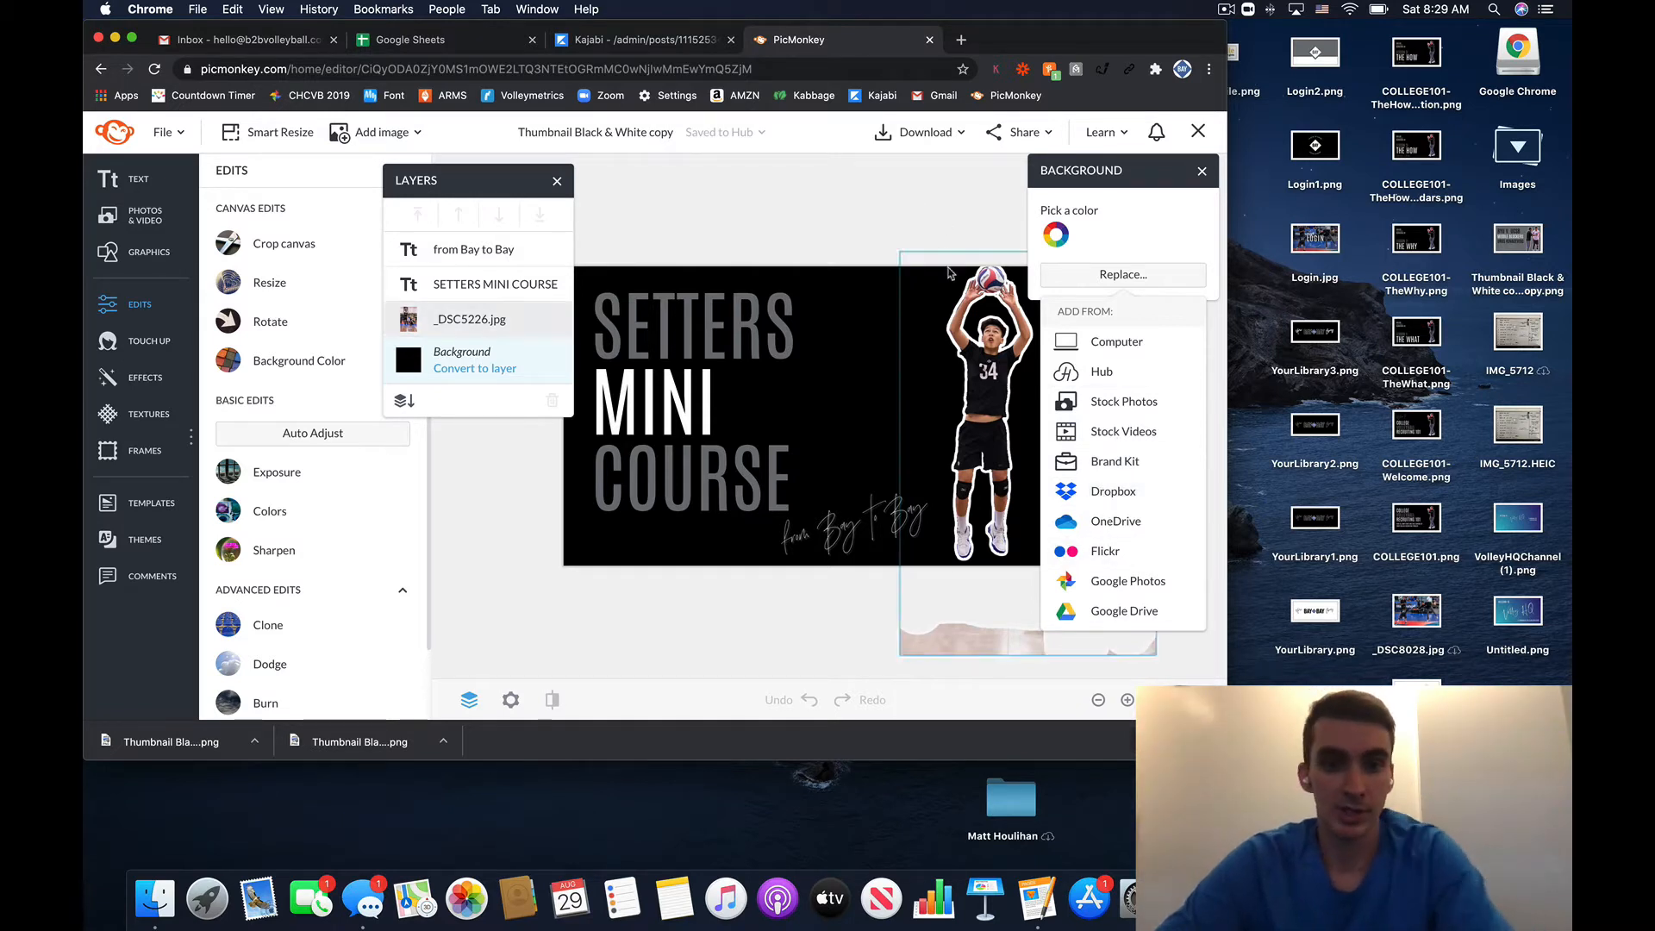
pyautogui.click(826, 178)
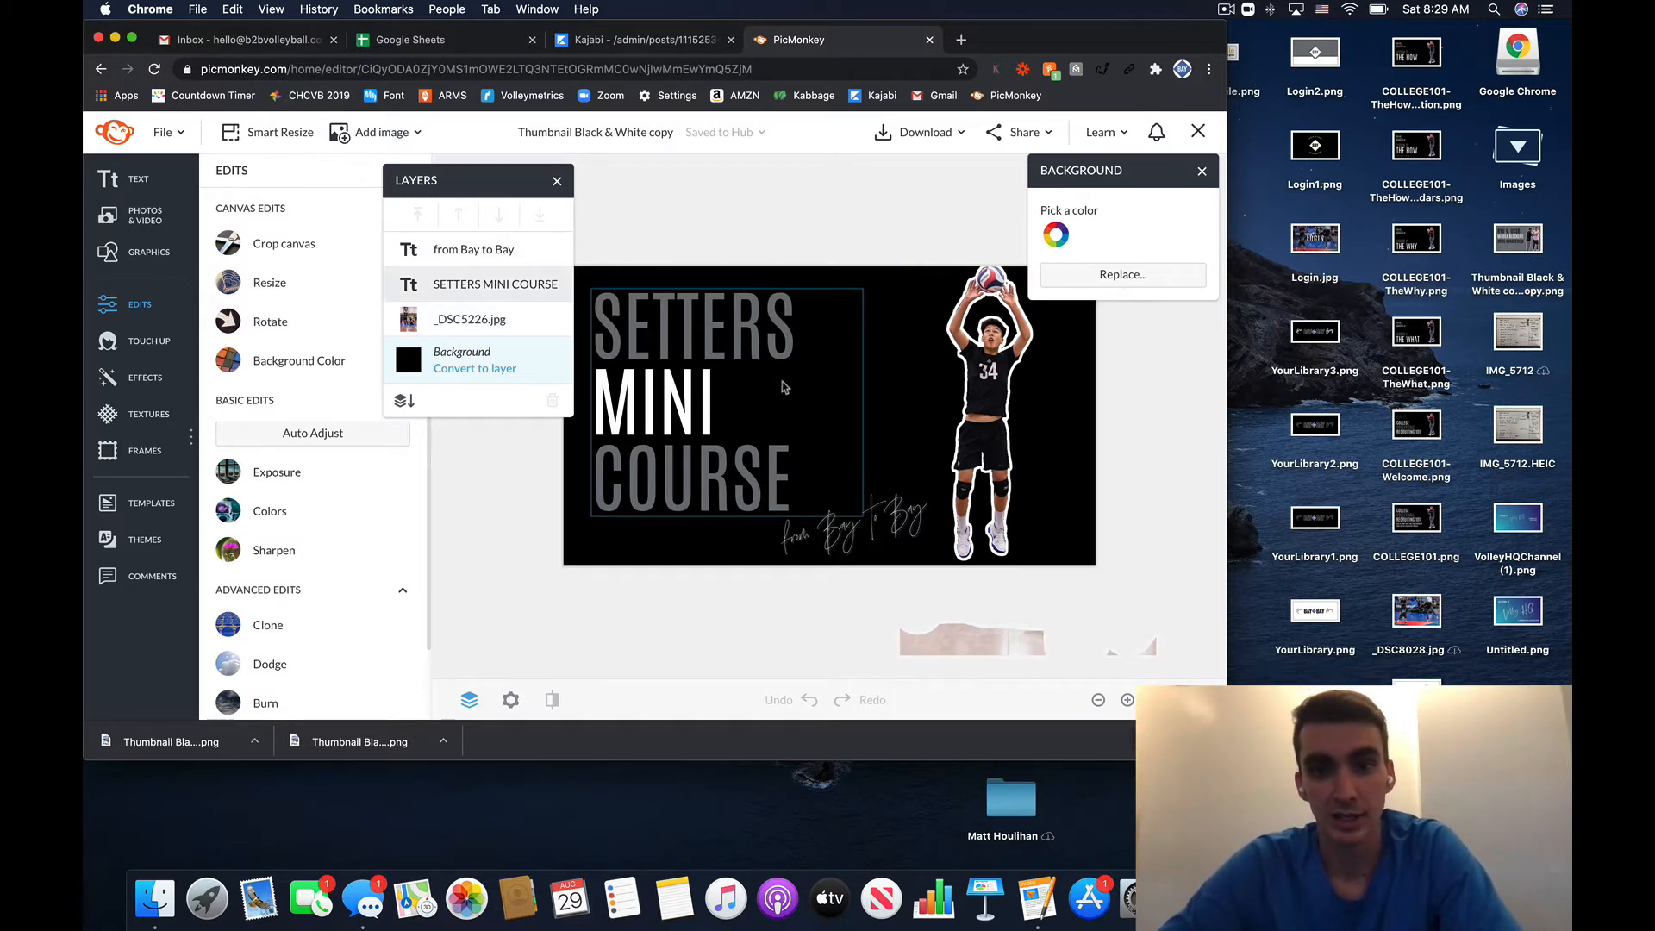
# - Change the title text from SETTERS MINI COURSE to HAND PLACEMENT
pyautogui.doubleClick(728, 404)
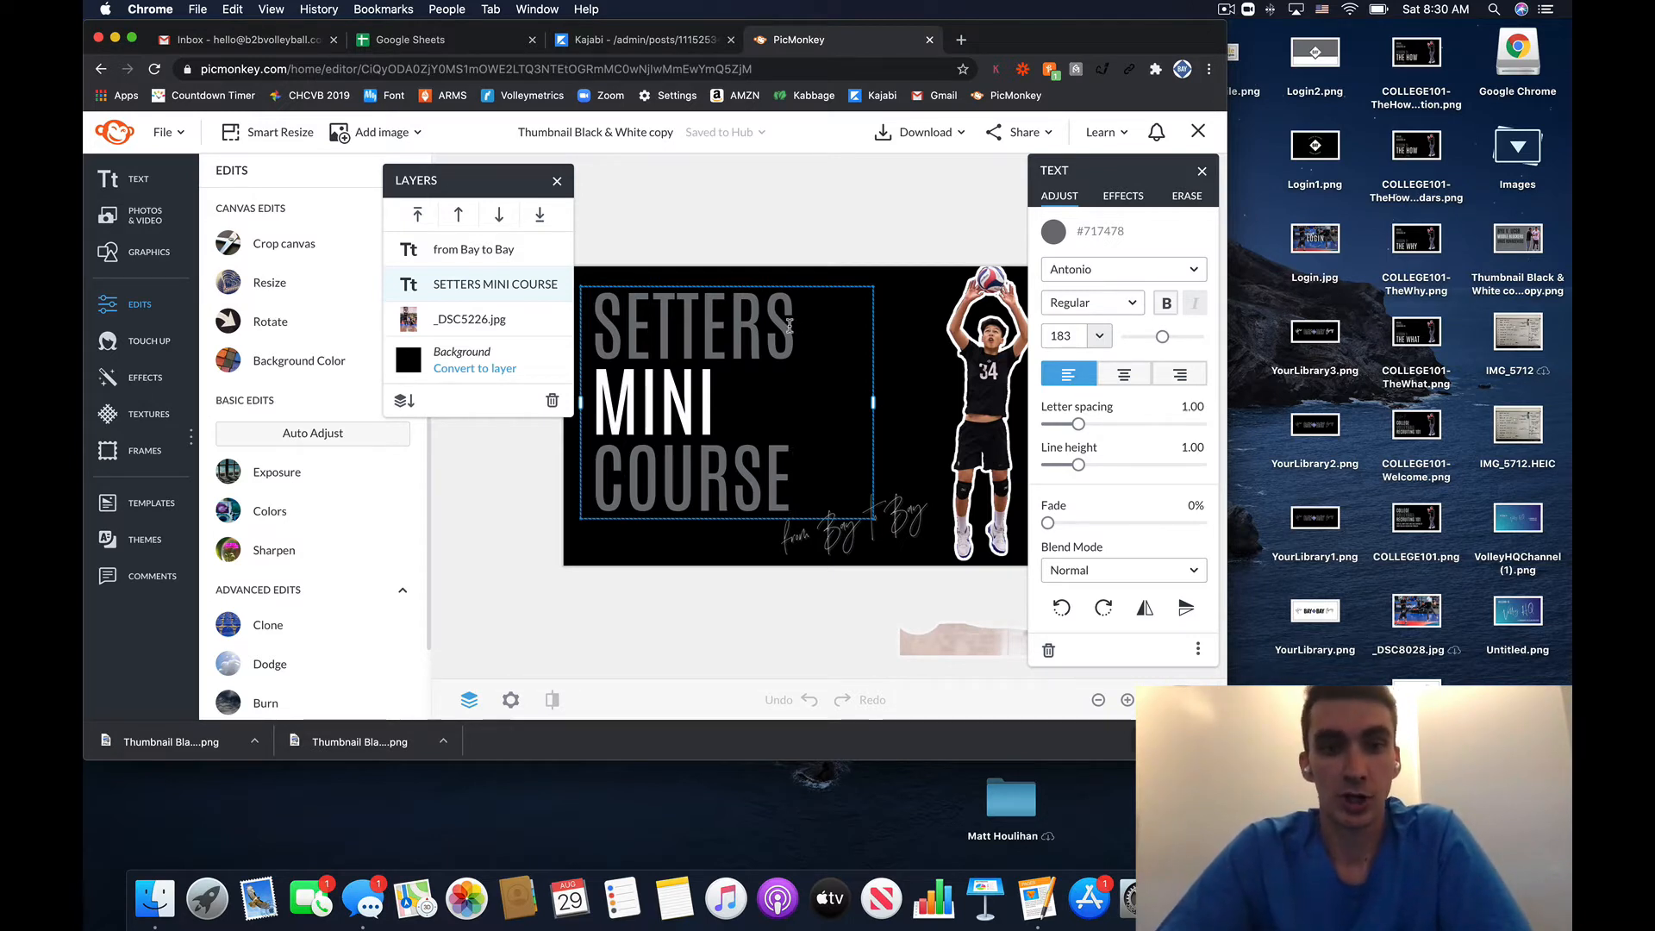
pyautogui.moveTo(789, 326); pyautogui.dragTo(599, 324)
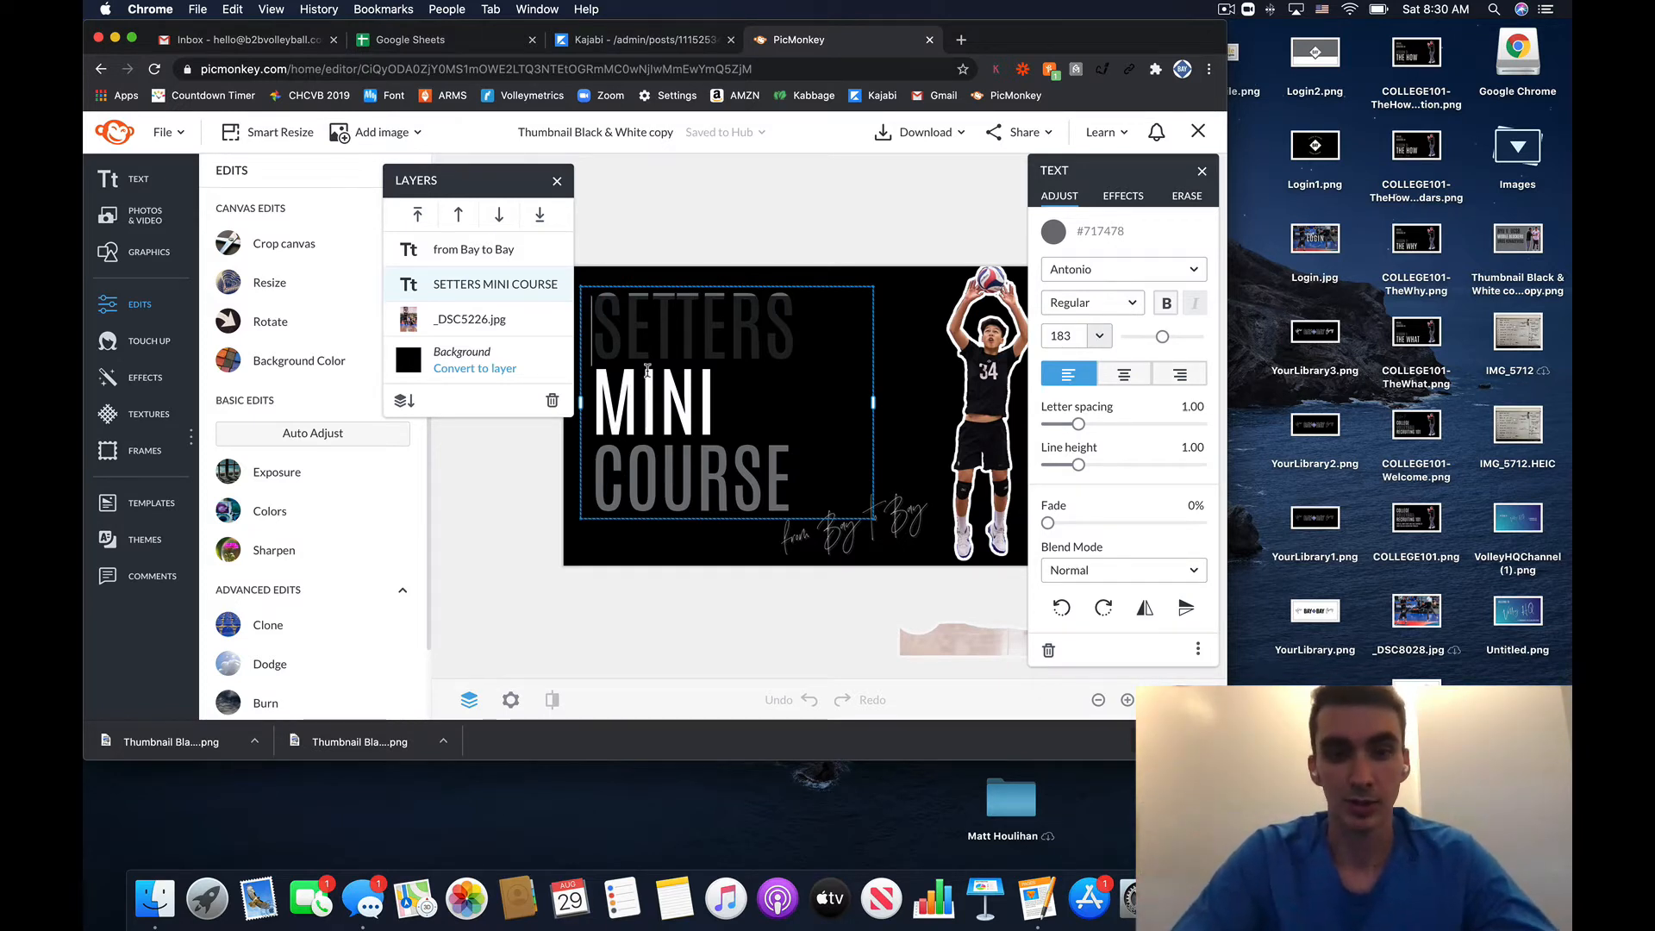
pyautogui.write('H')
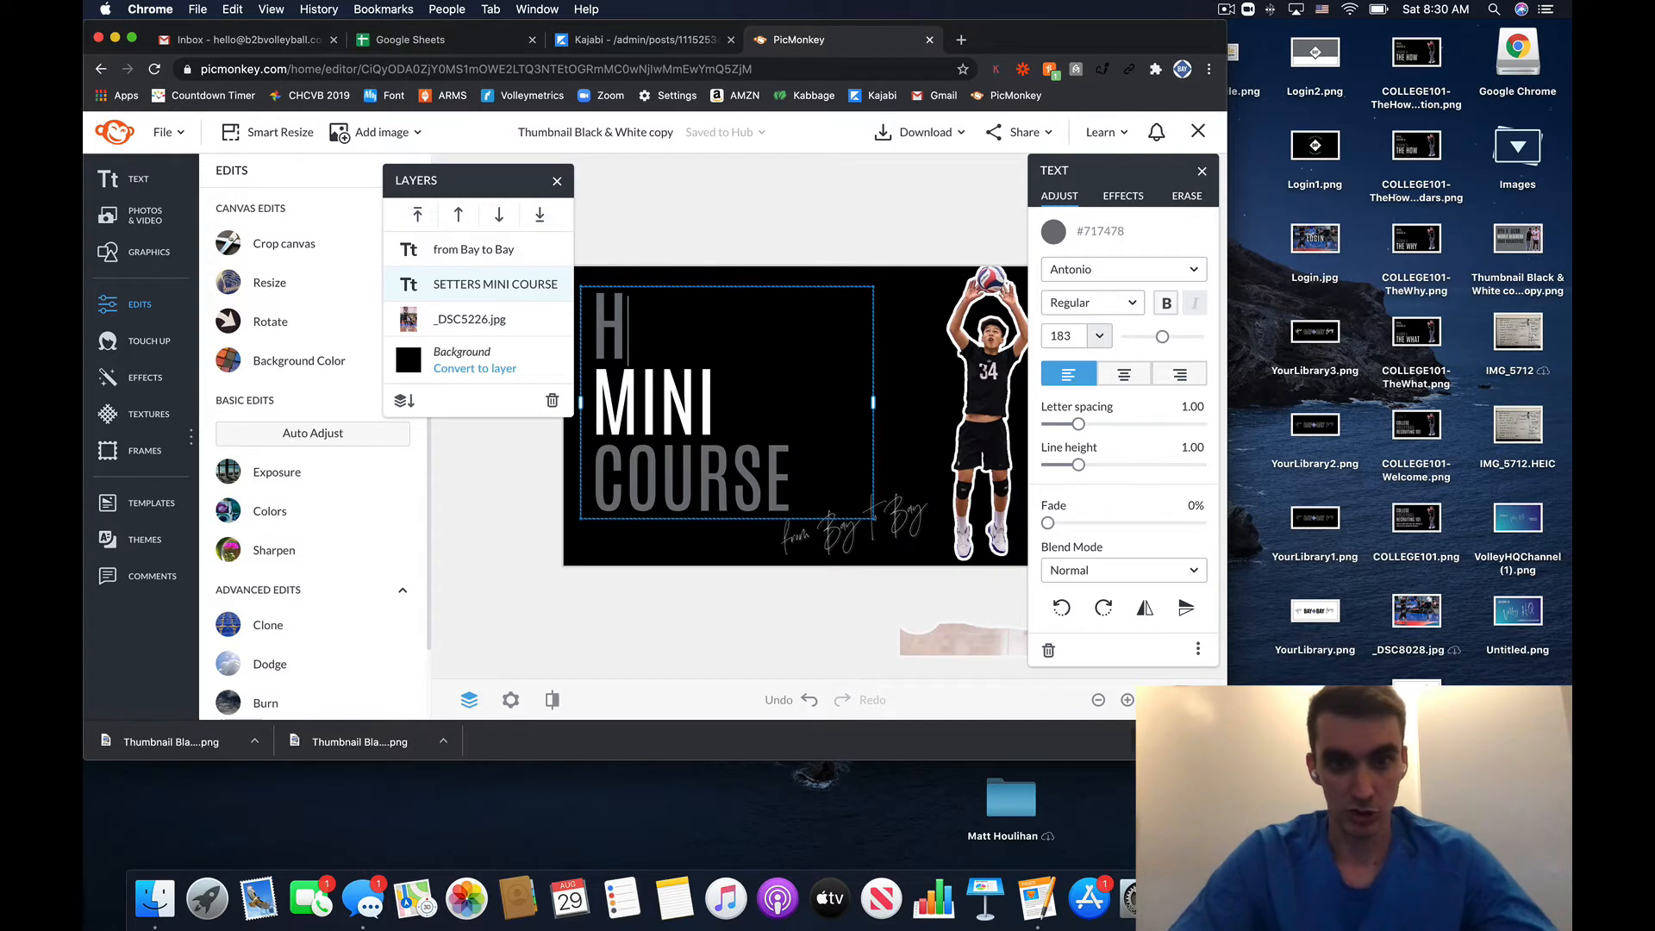
pyautogui.write('AND PLACEM')
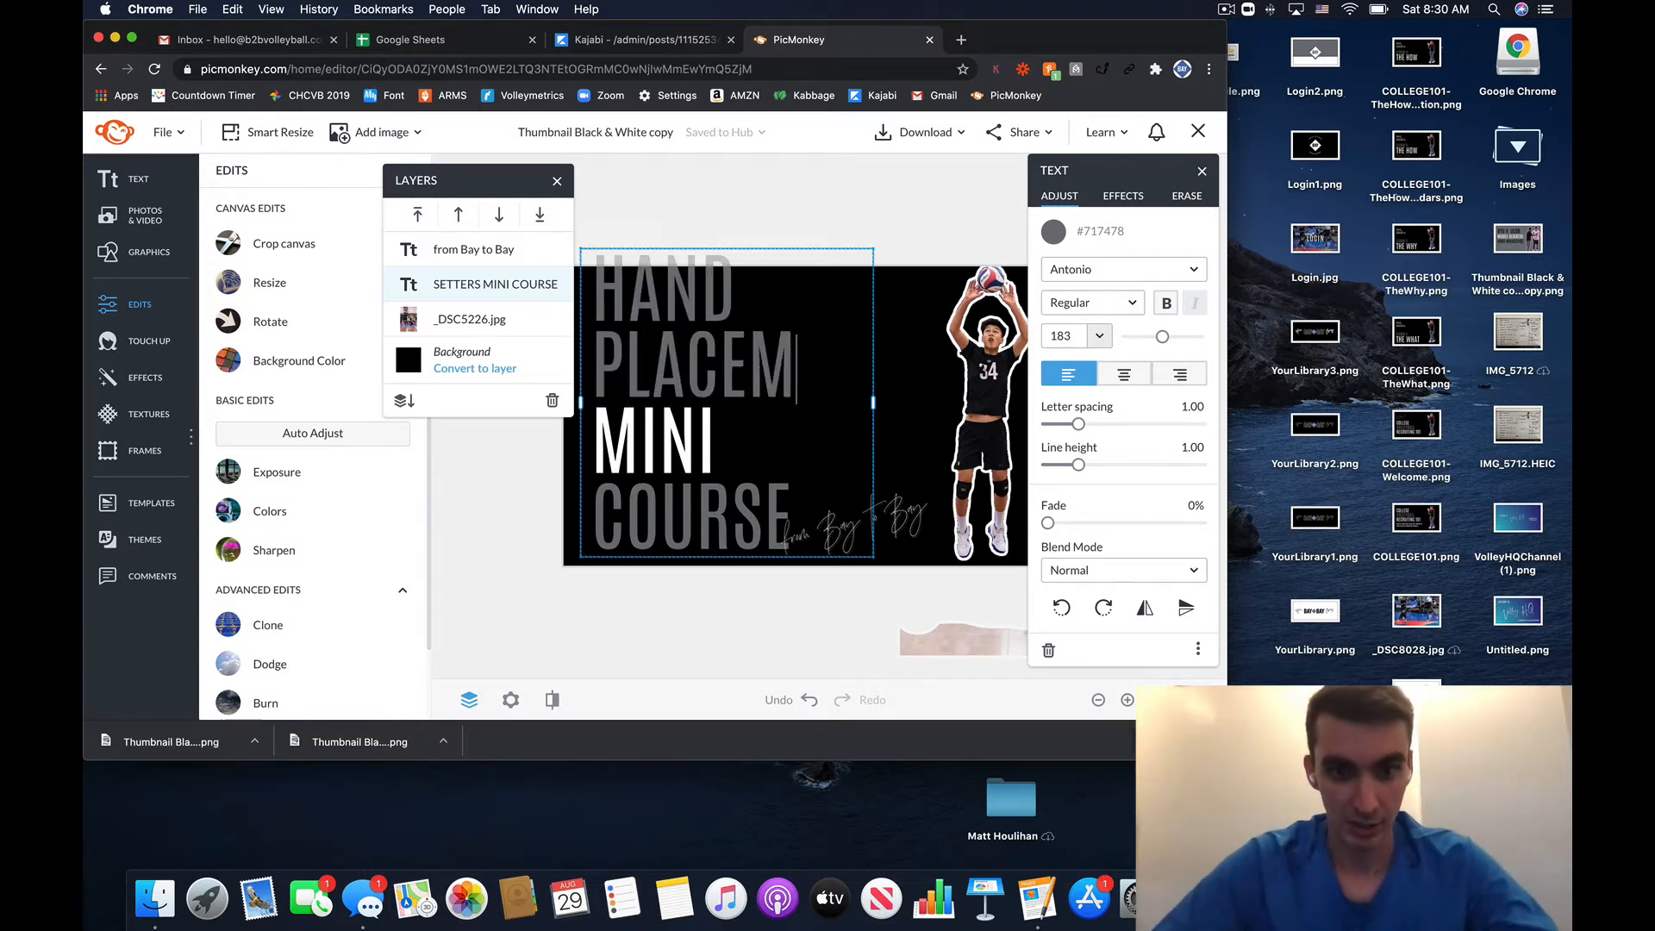
pyautogui.write('ENT')
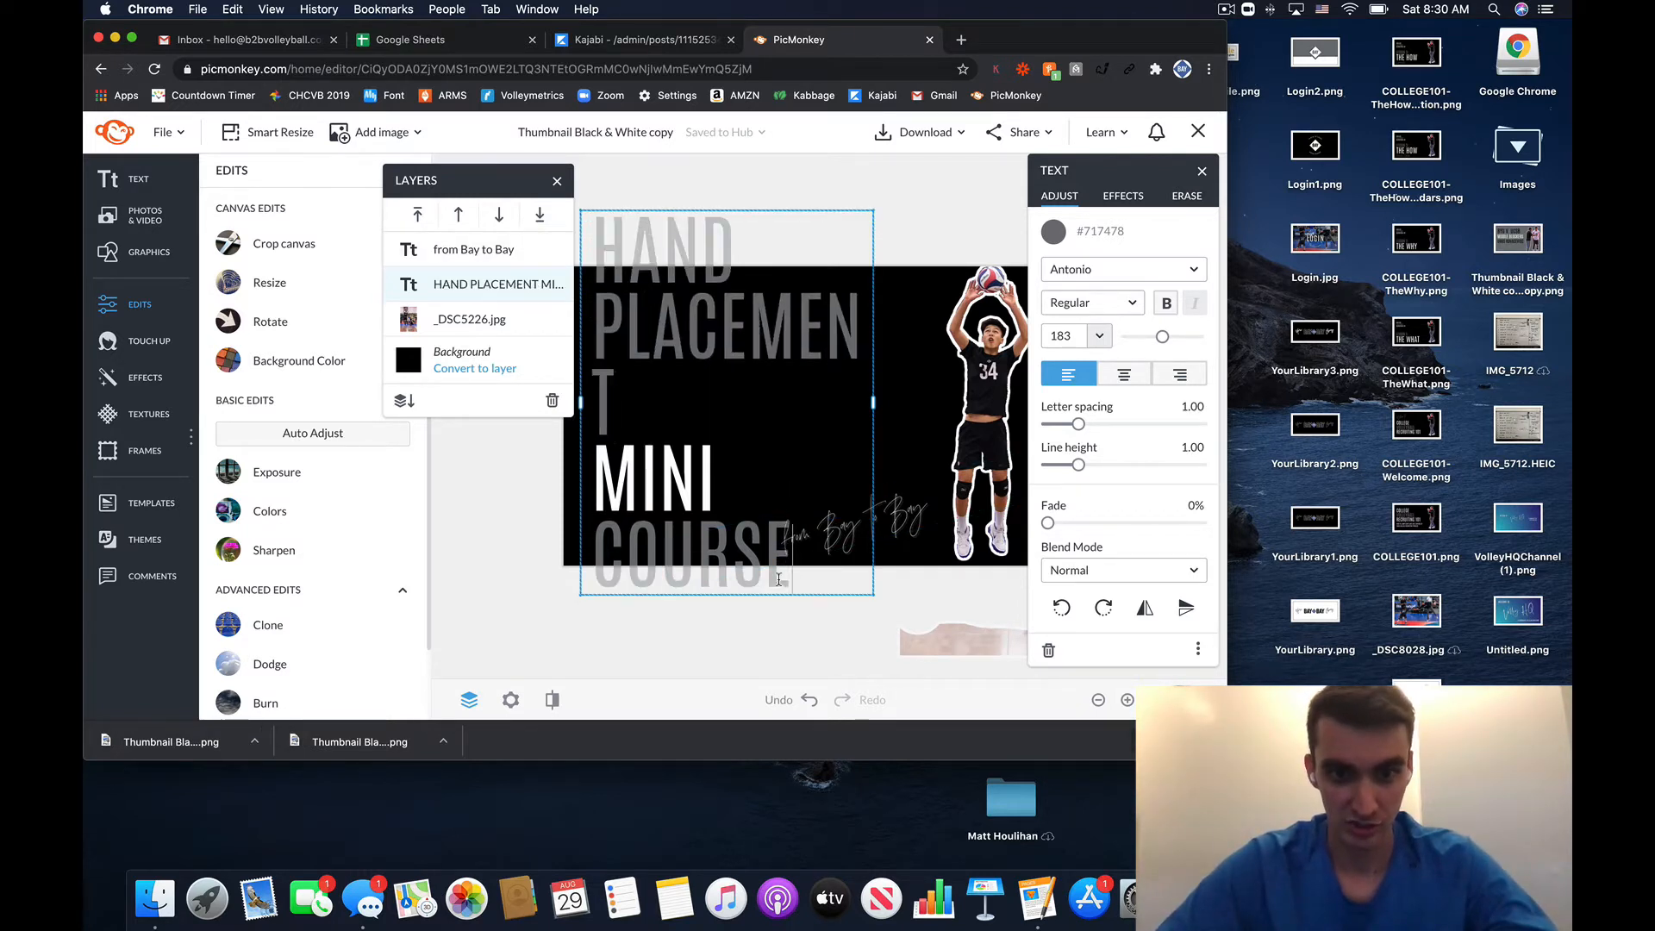
pyautogui.moveTo(778, 579); pyautogui.dragTo(574, 499)
pyautogui.press('BackSpace')
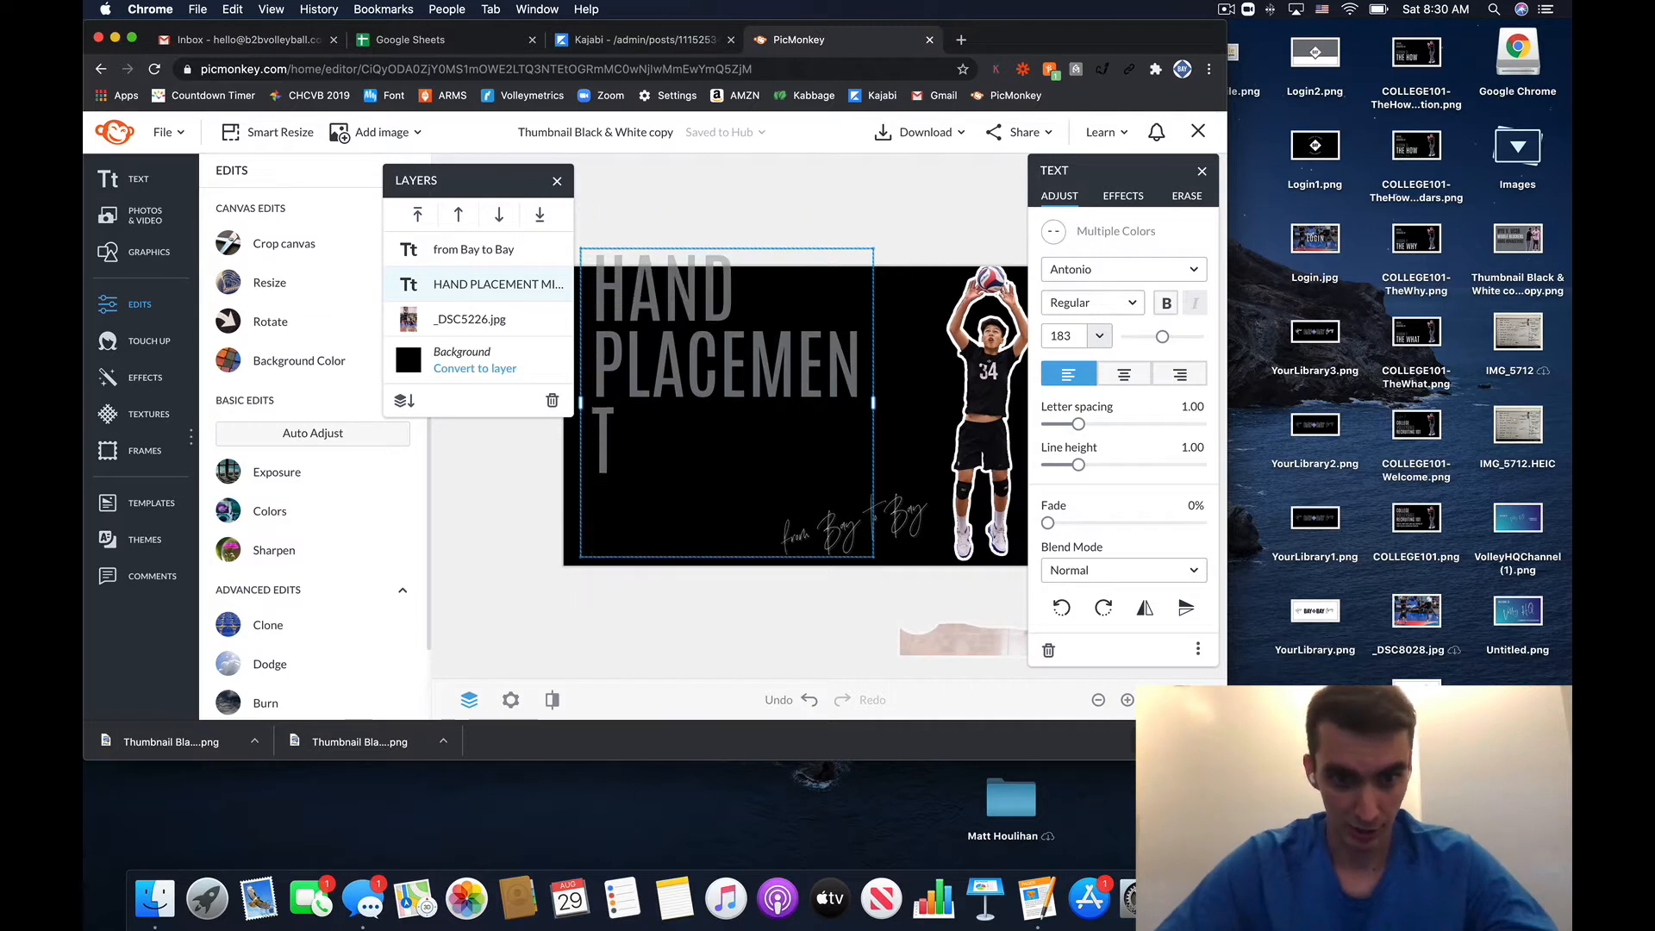
# - Set the HAND PLACEMENT heading's font size to 100 so it fits on one line
pyautogui.moveTo(670, 464); pyautogui.dragTo(566, 318)
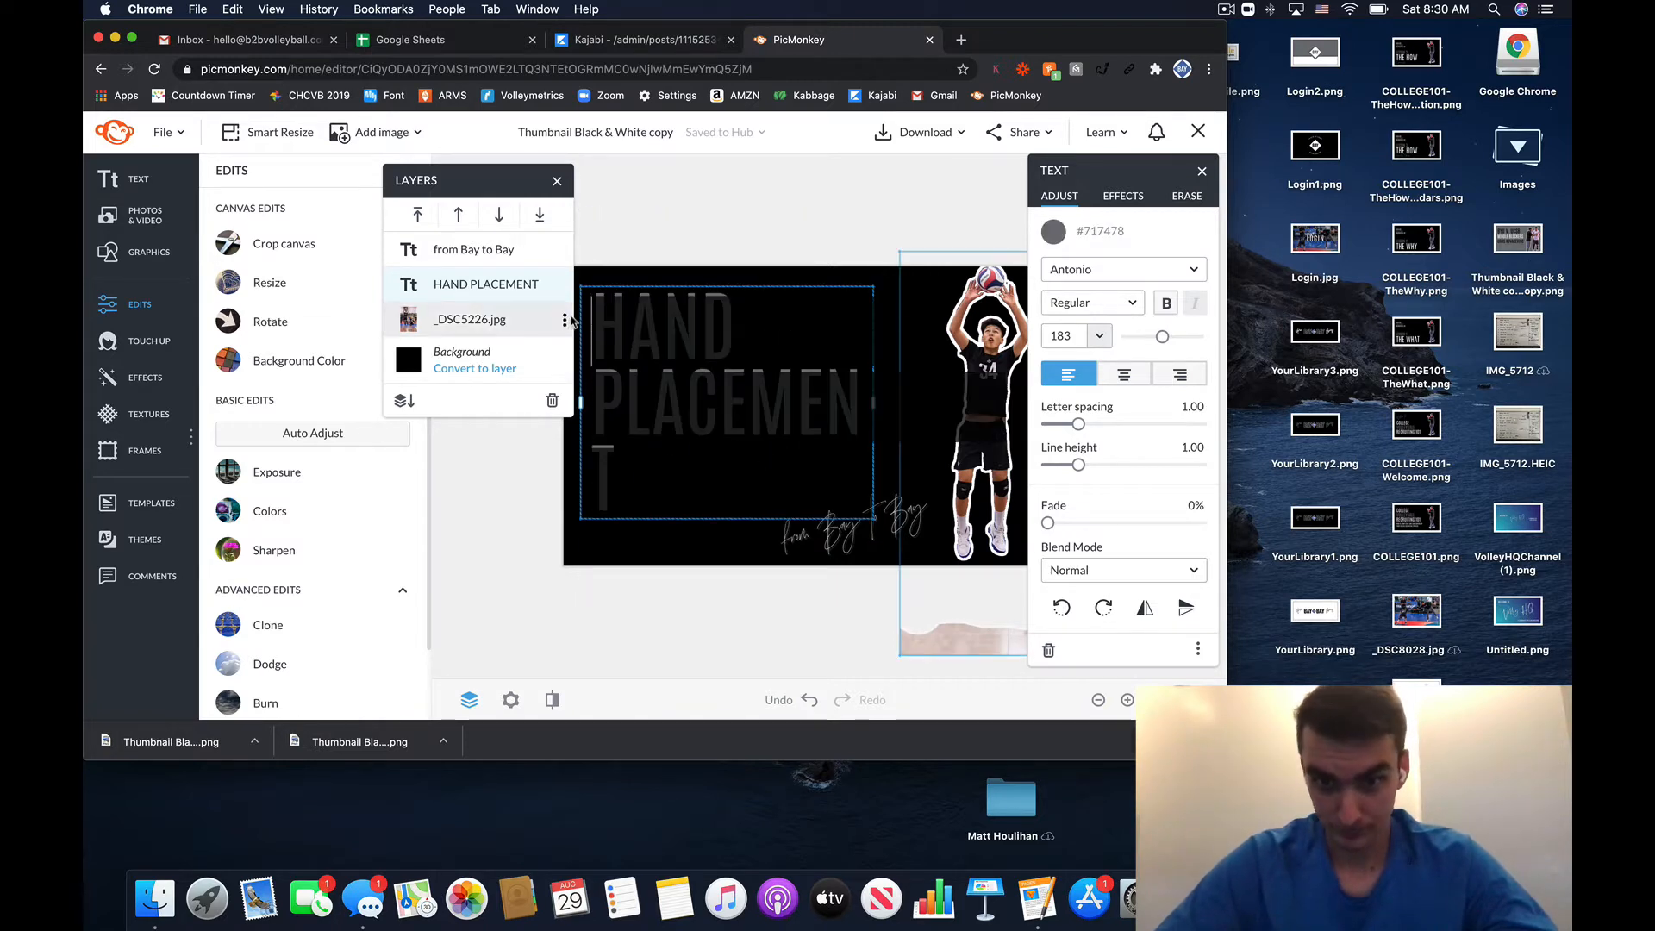
pyautogui.click(1101, 336)
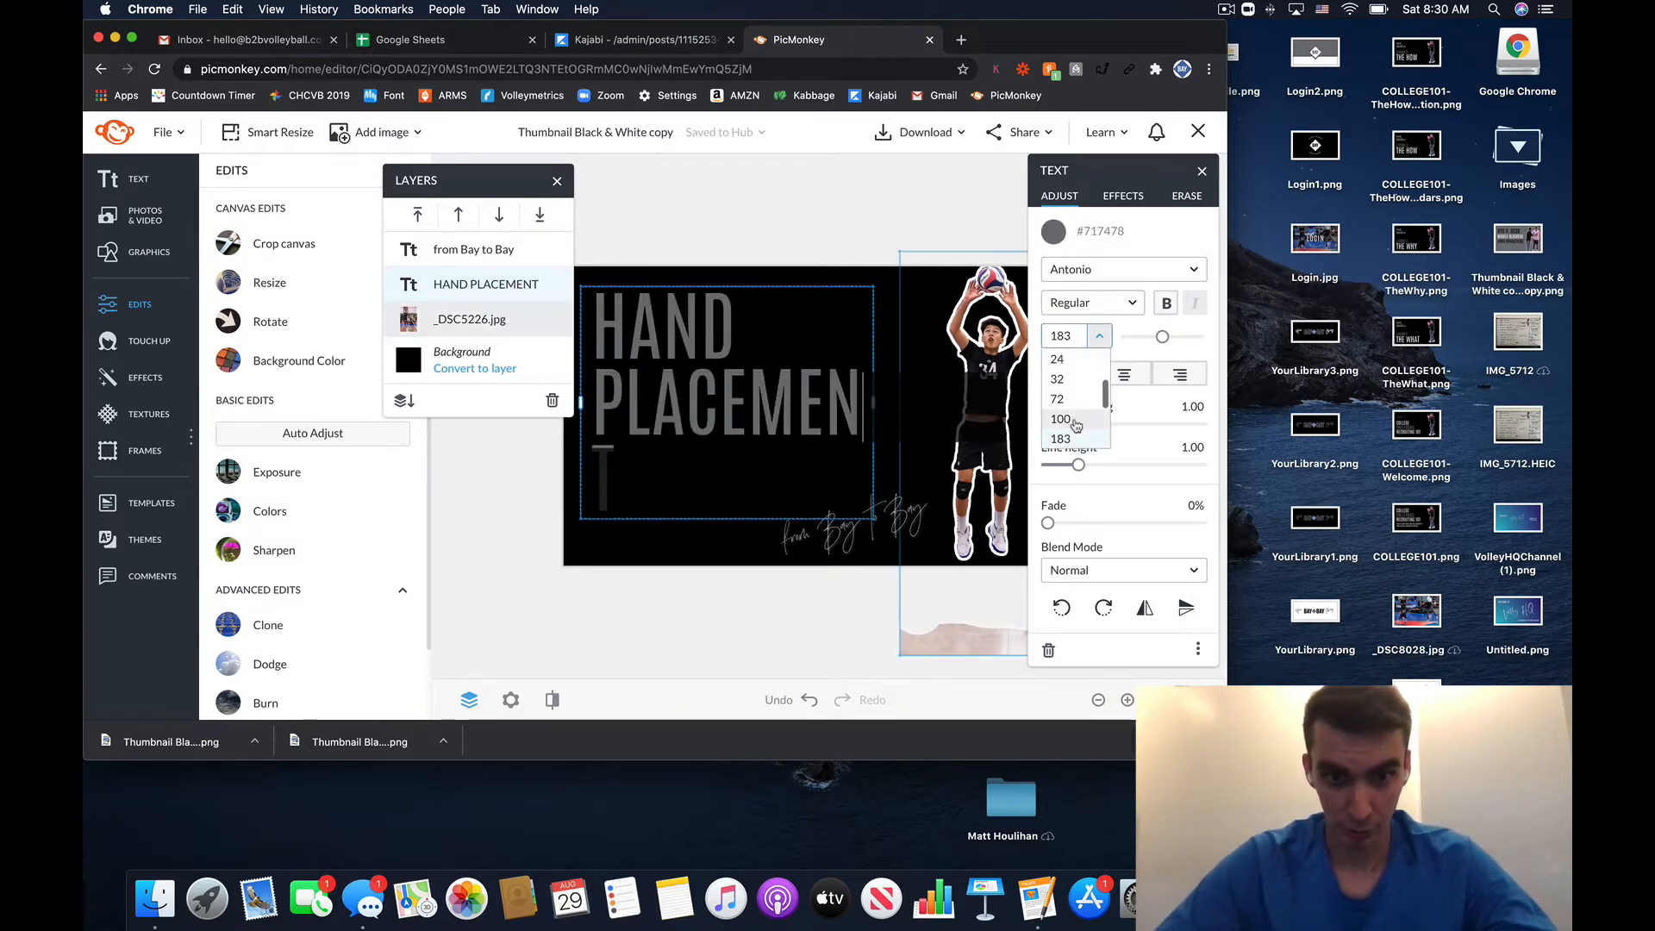
pyautogui.click(1068, 420)
pyautogui.moveTo(741, 476); pyautogui.dragTo(592, 325)
pyautogui.click(1093, 339)
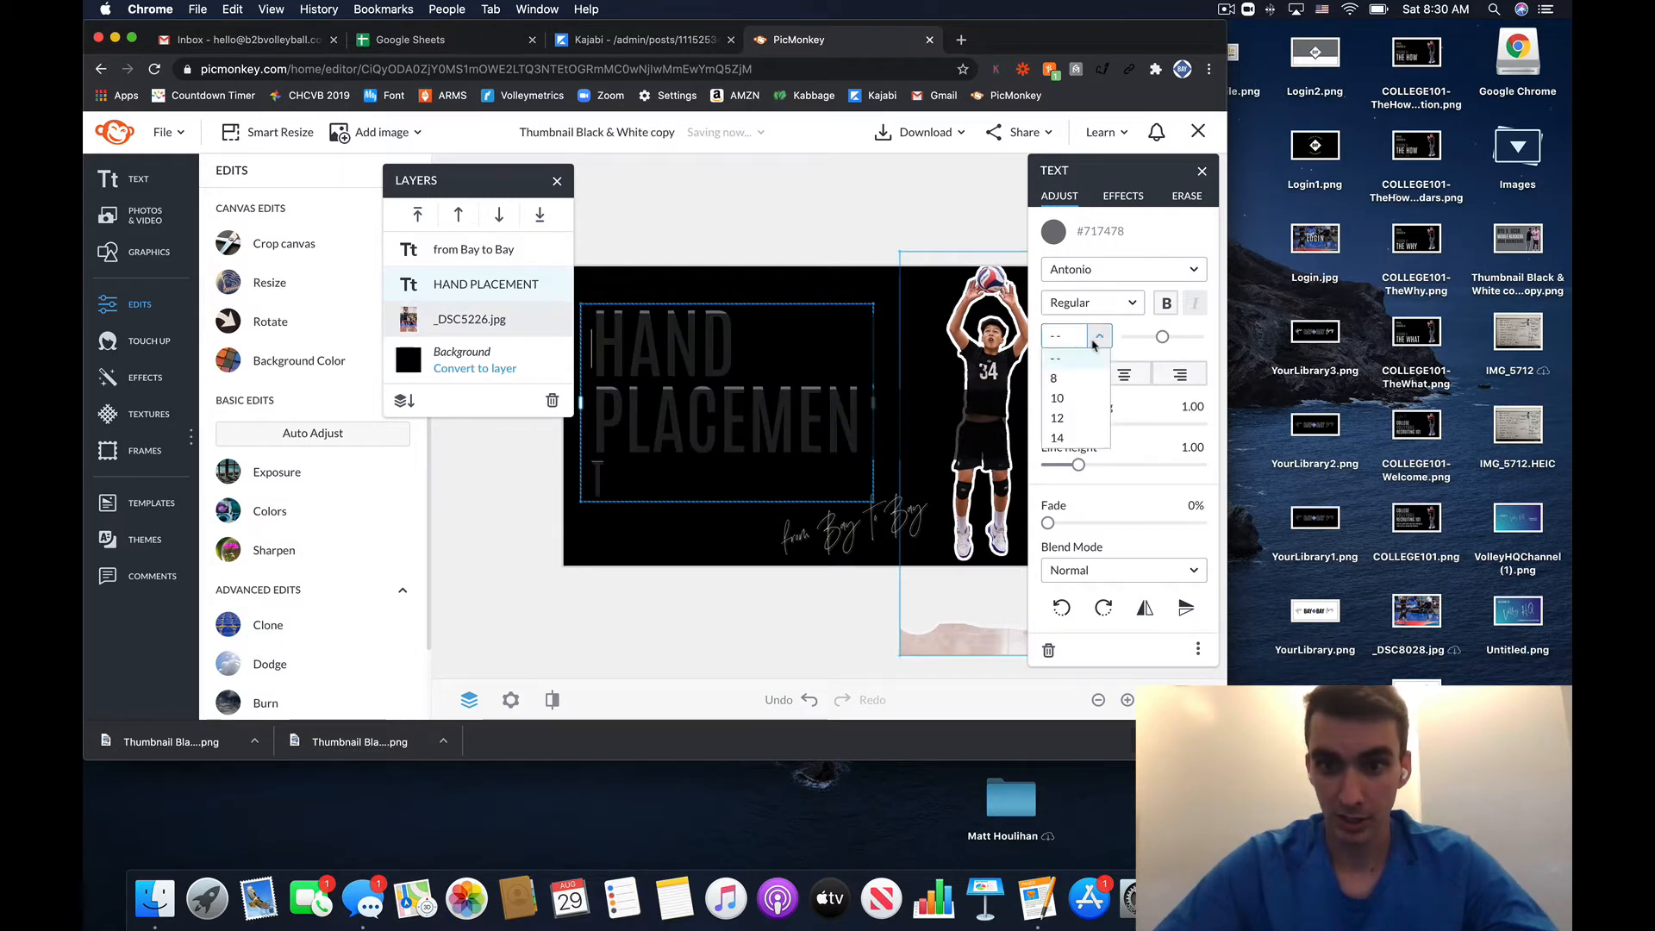
pyautogui.scroll(-3, 1071, 405)
pyautogui.click(1060, 387)
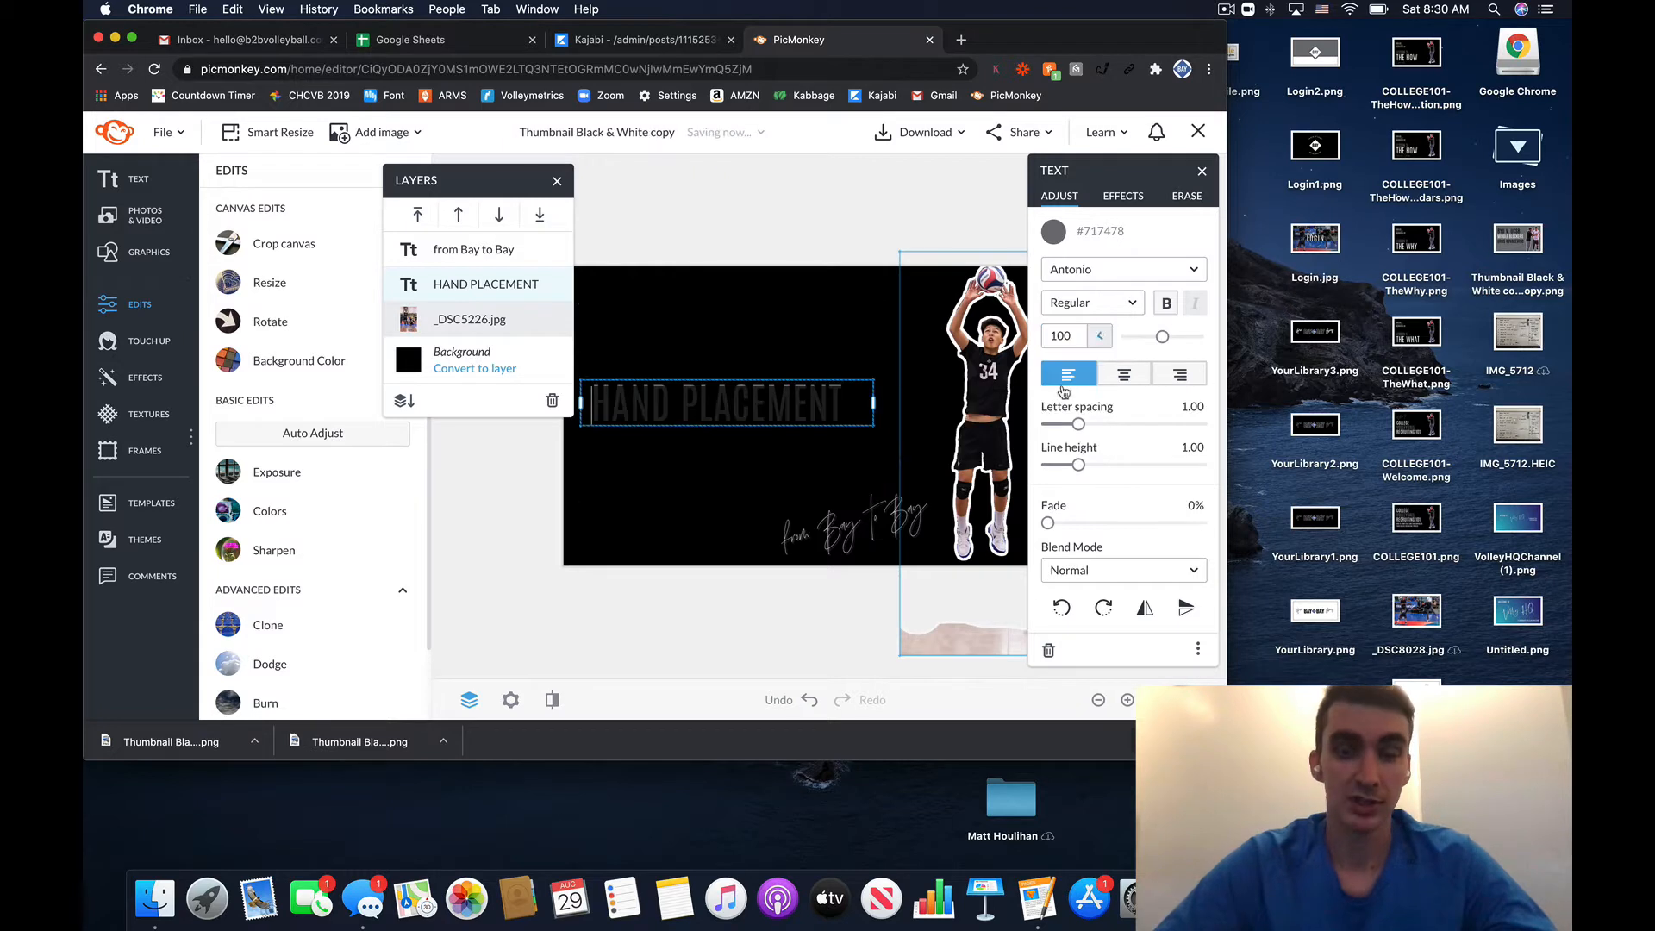
pyautogui.click(742, 646)
pyautogui.click(759, 618)
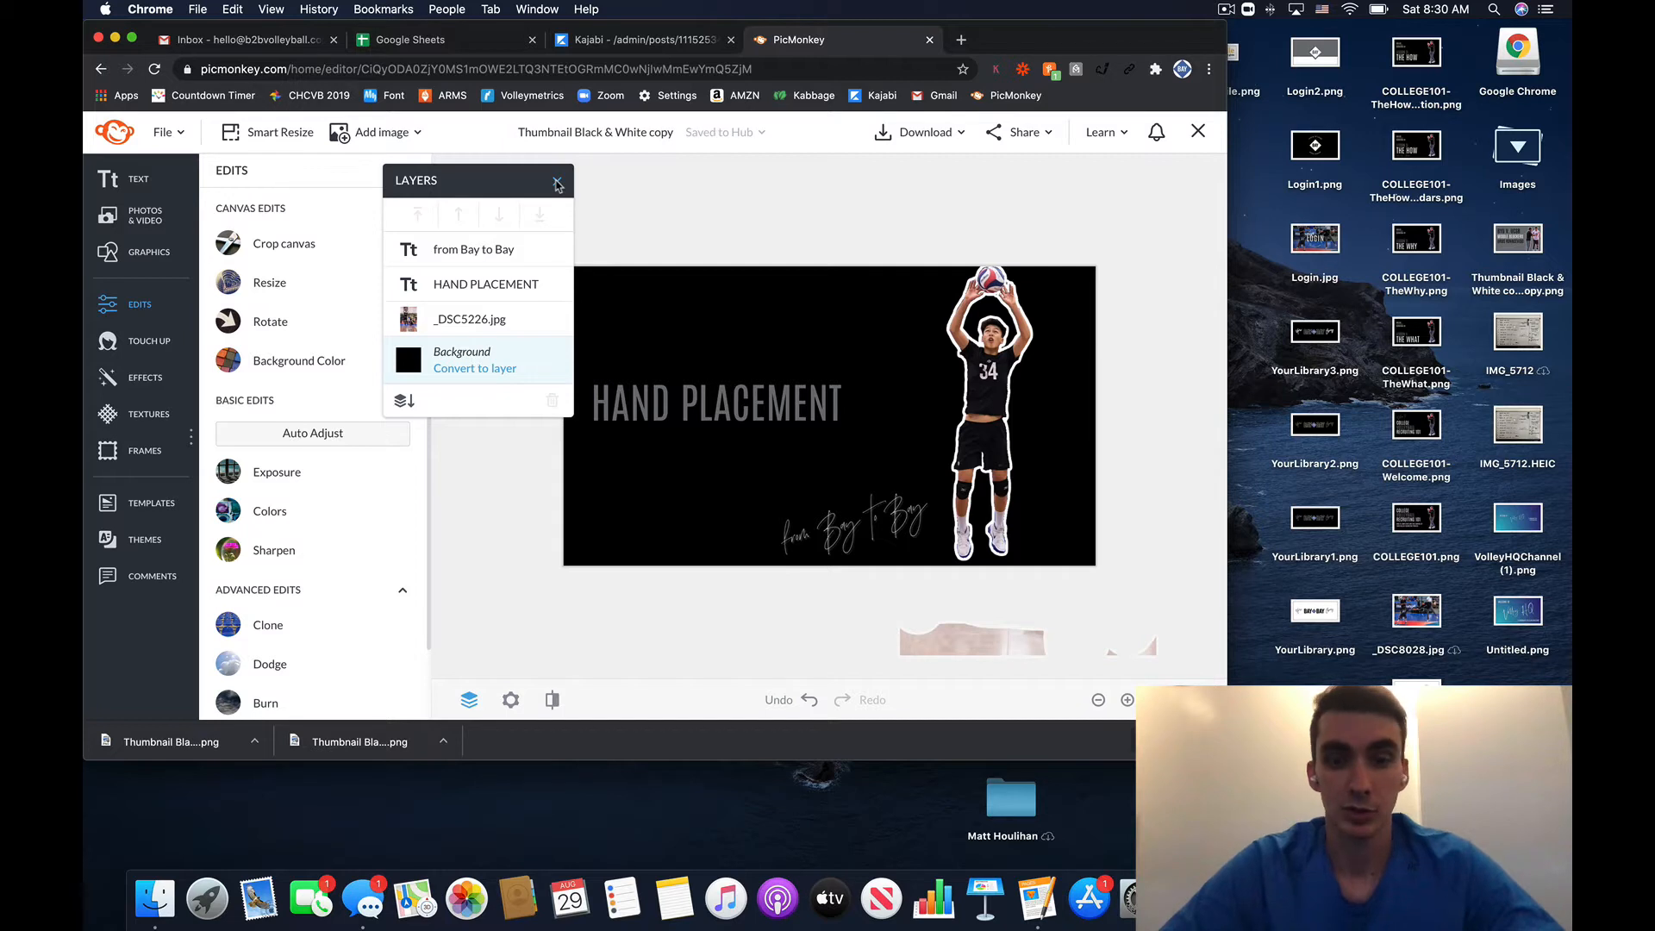
# - Close the Layers list and drag the HAND PLACEMENT heading higher on the thumbnail
pyautogui.click(557, 183)
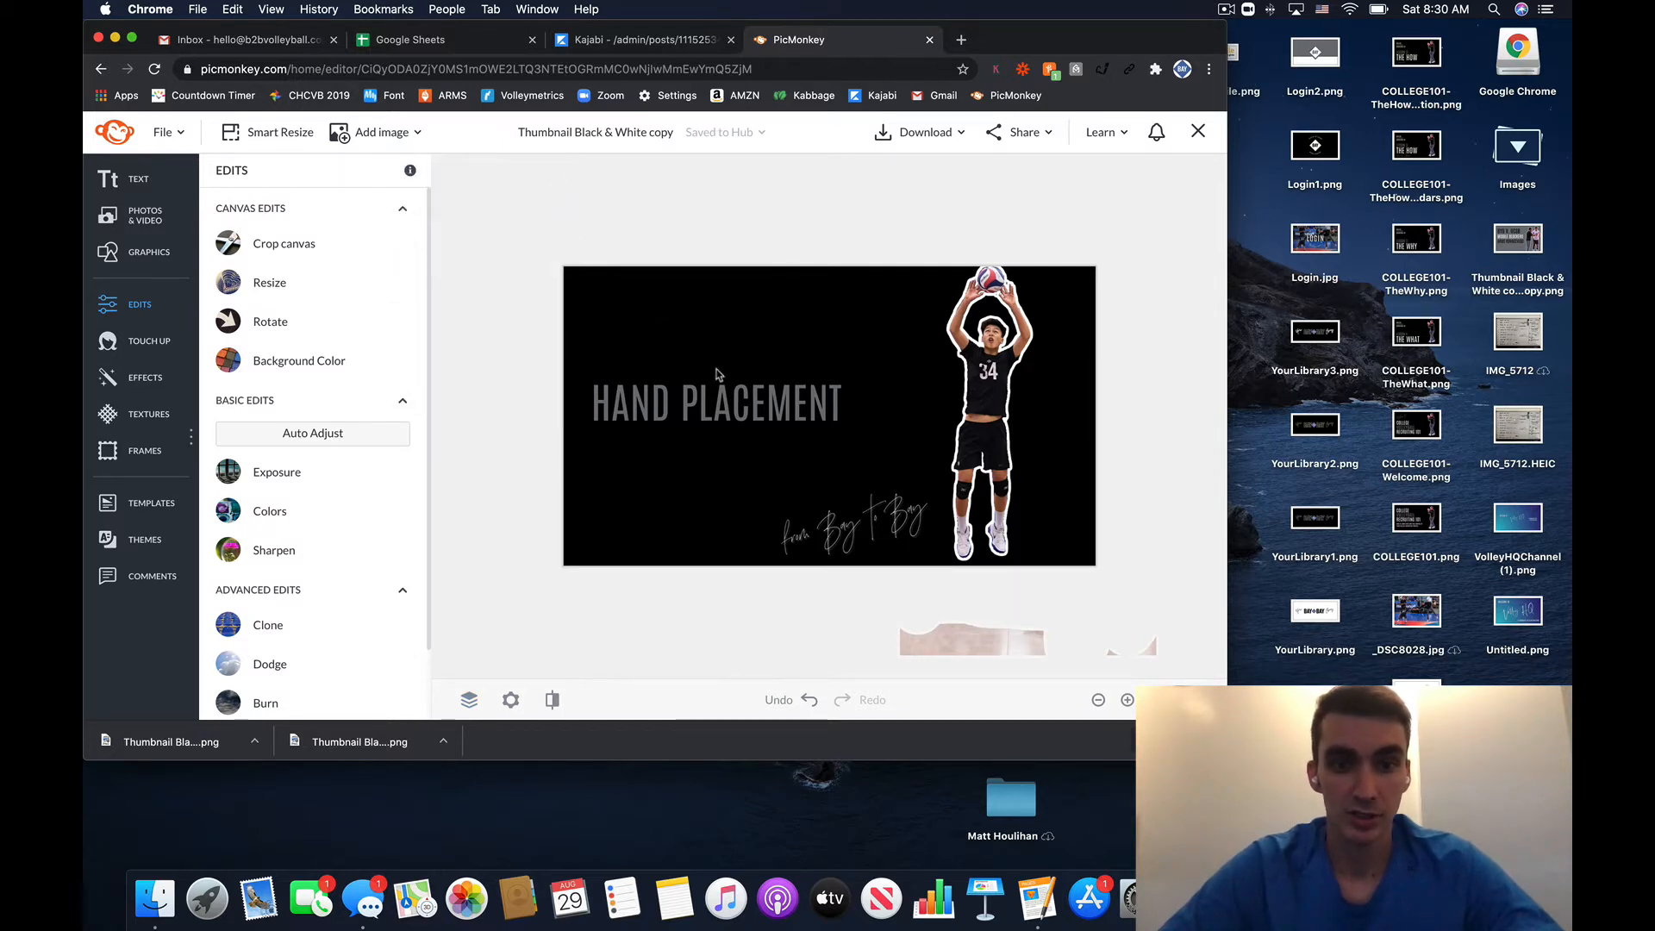
pyautogui.moveTo(724, 422); pyautogui.dragTo(722, 340)
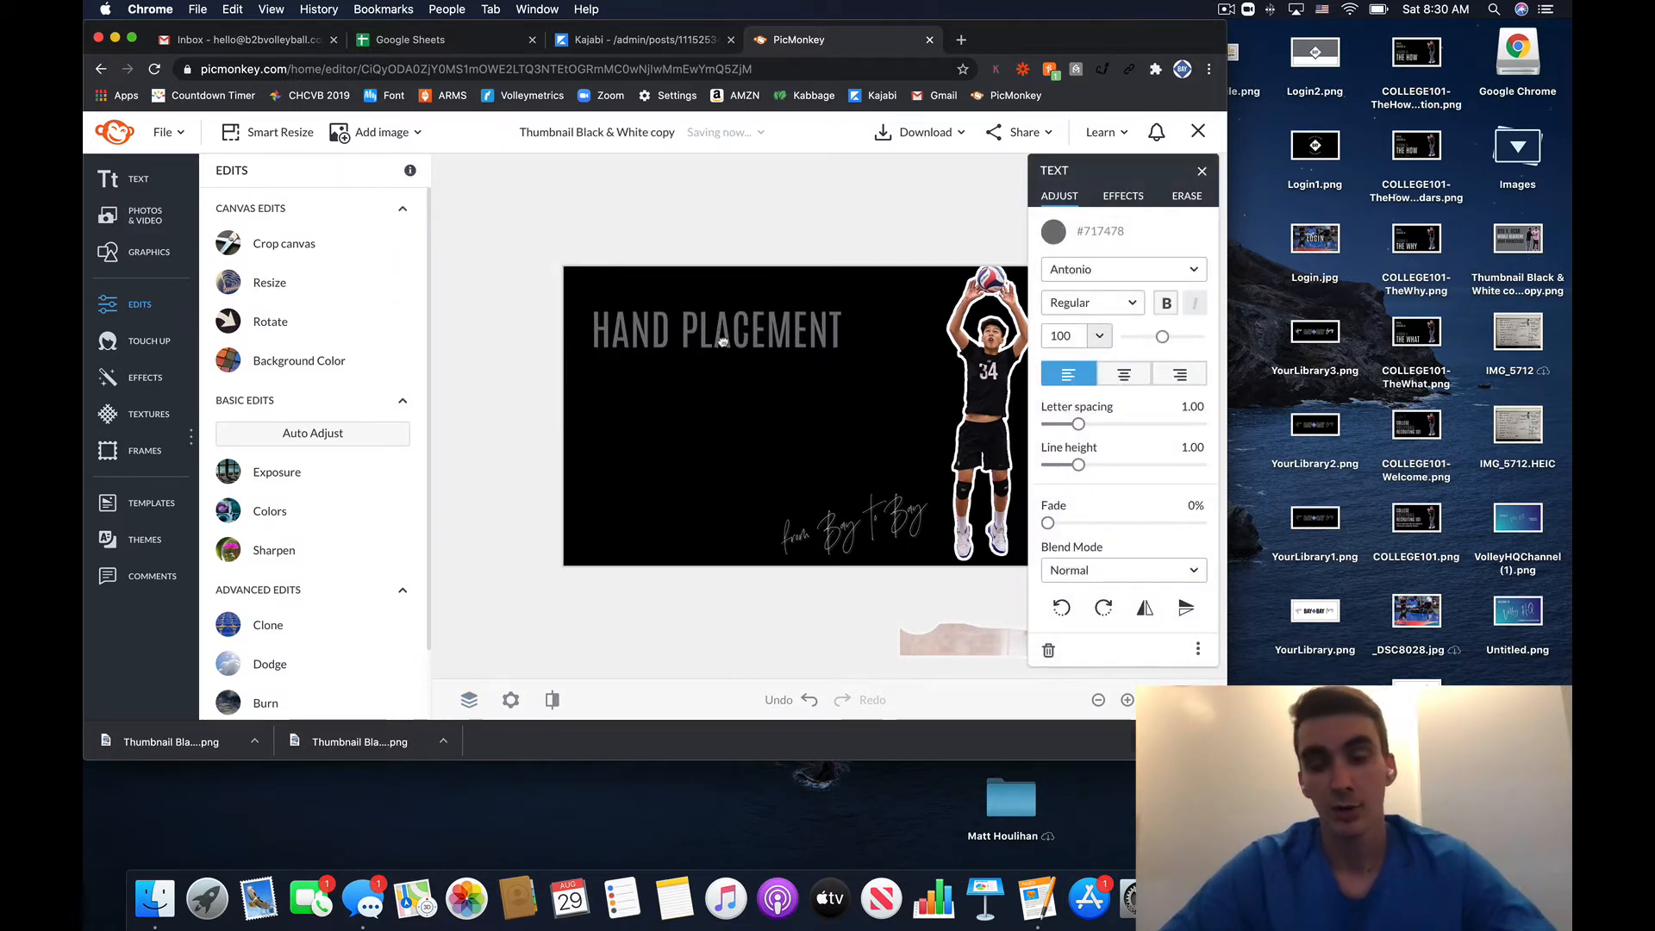
pyautogui.click(1203, 172)
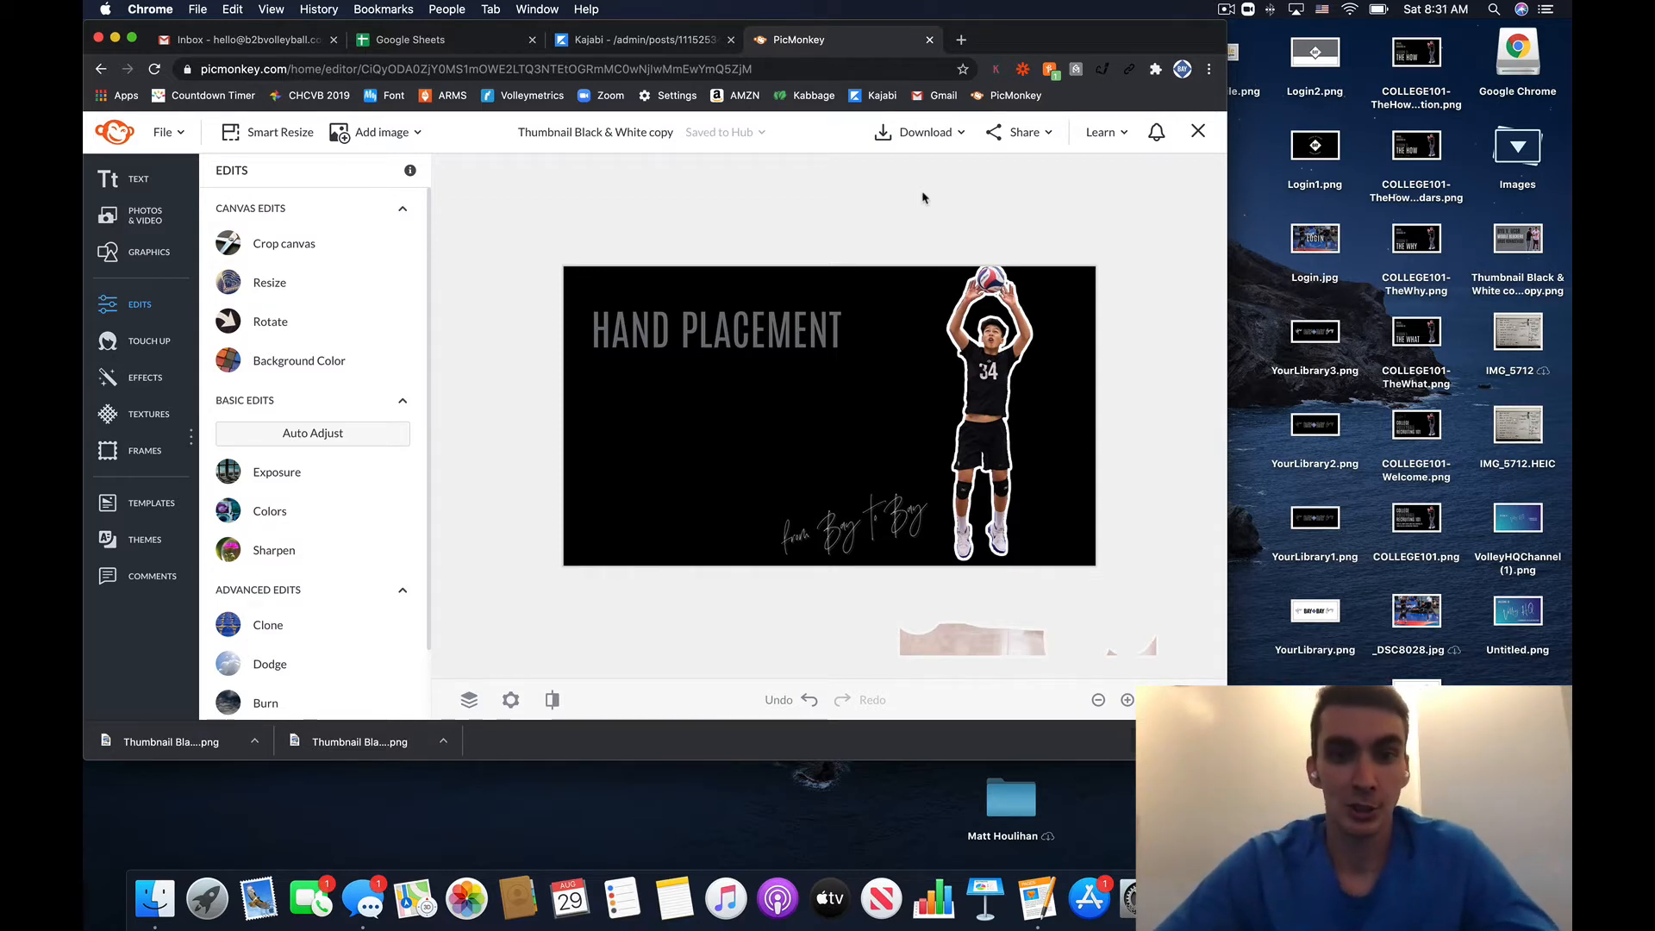
# - Deselect the heading and select the player photo to show its image settings
pyautogui.click(797, 325)
pyautogui.click(859, 327)
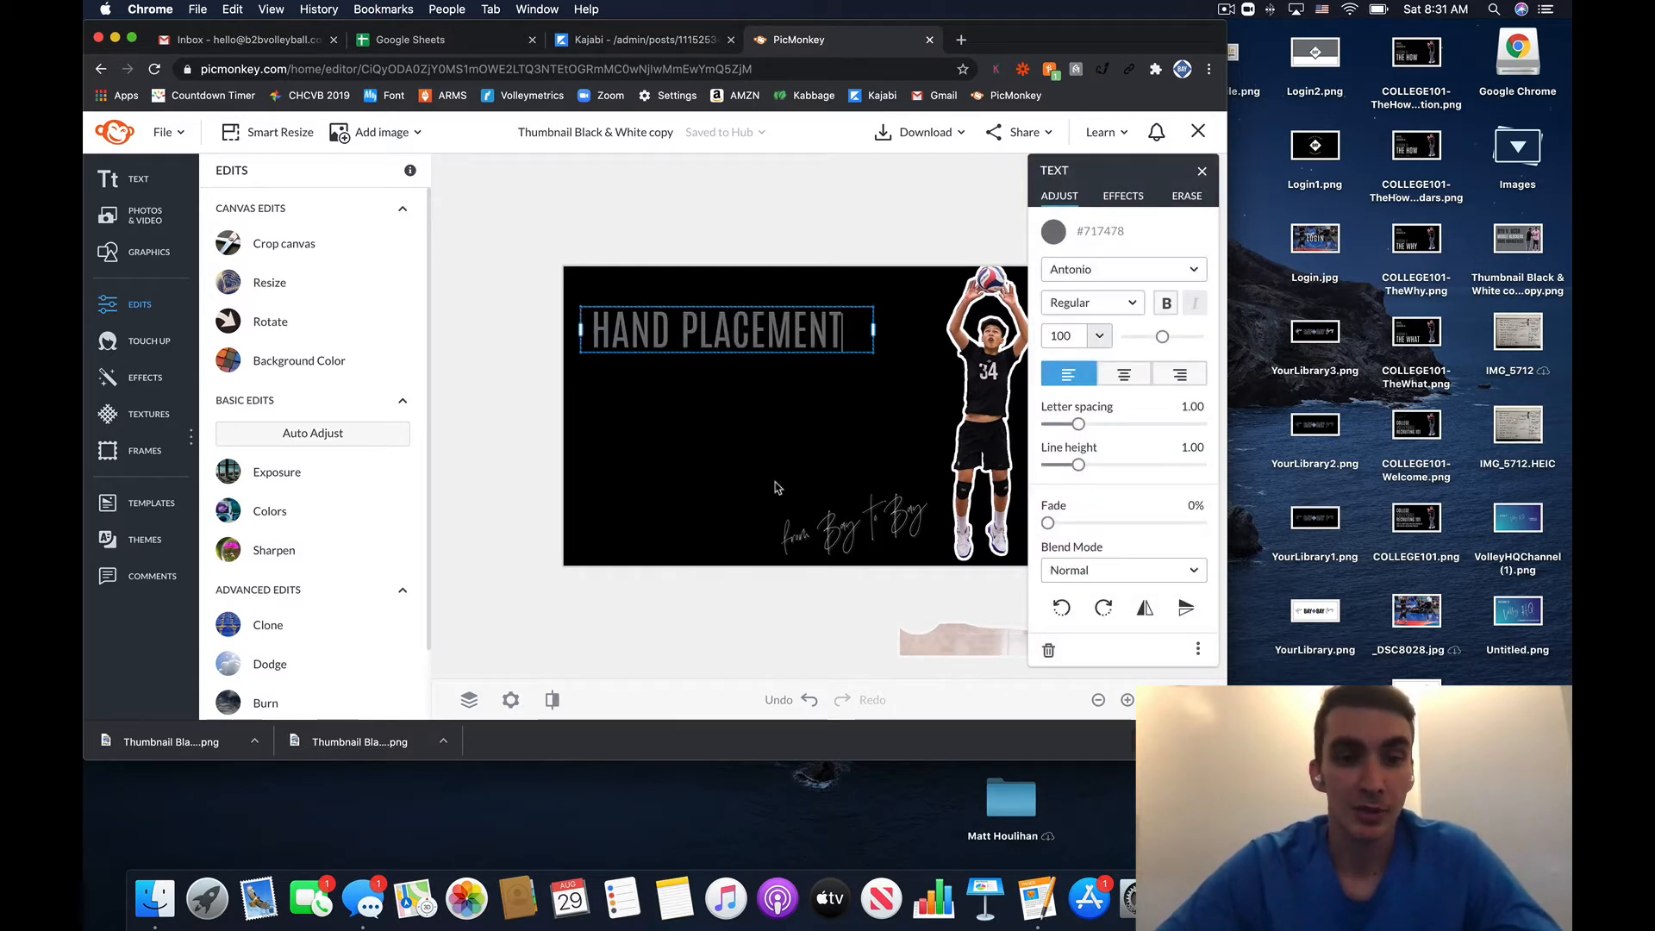
pyautogui.click(632, 592)
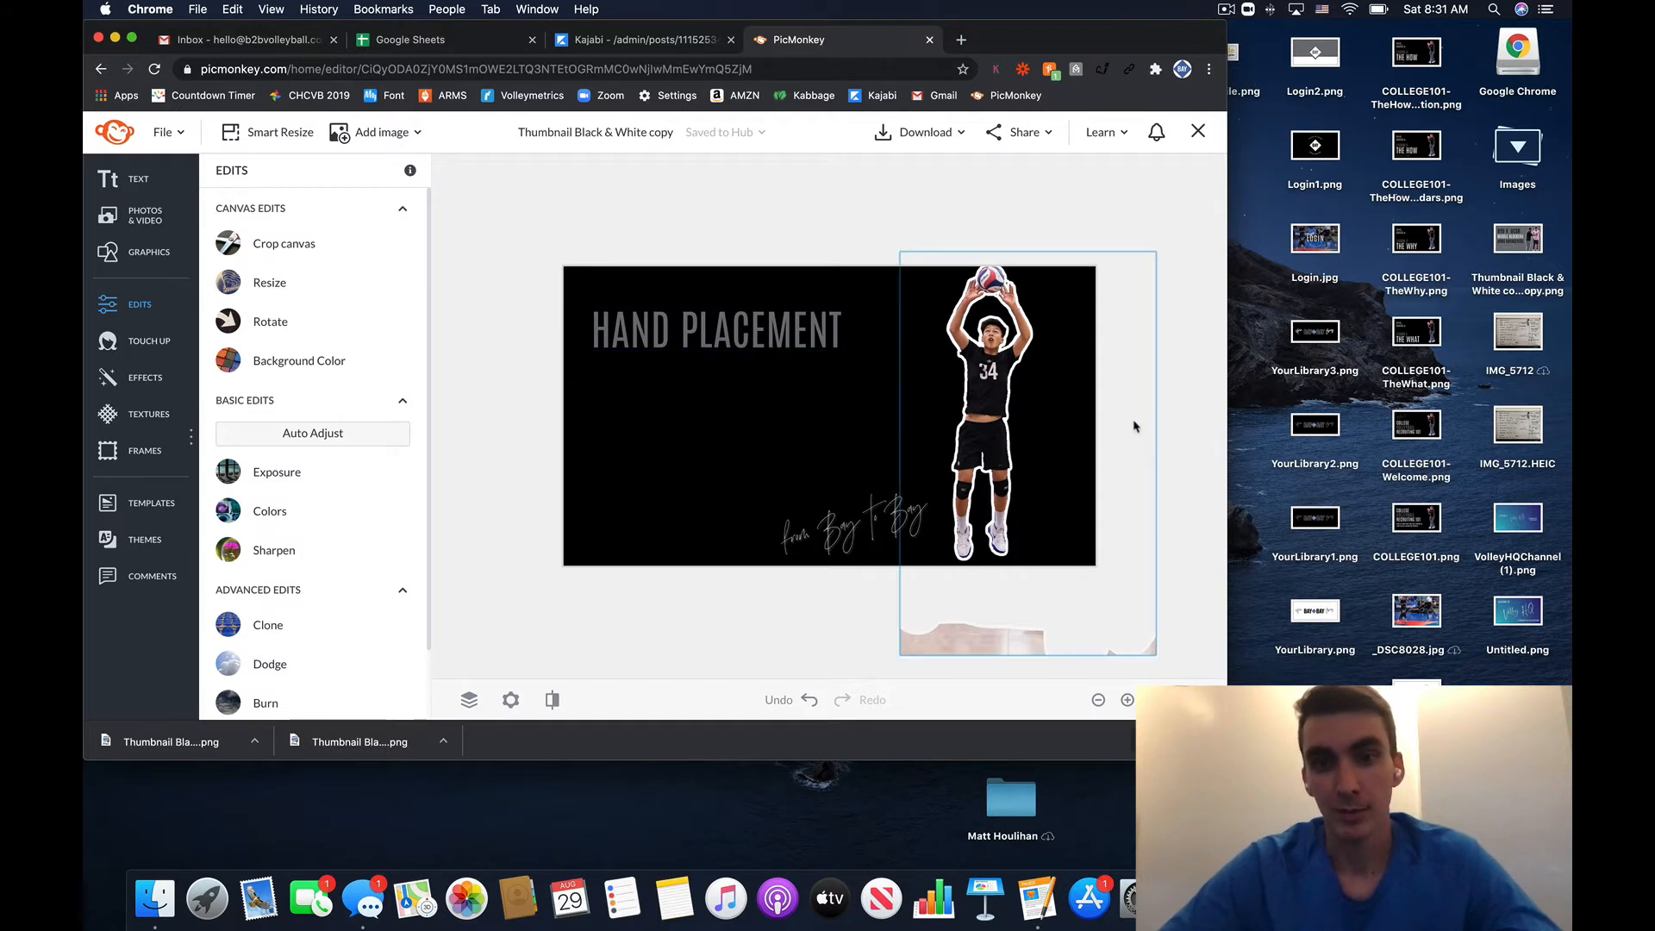
pyautogui.click(1034, 439)
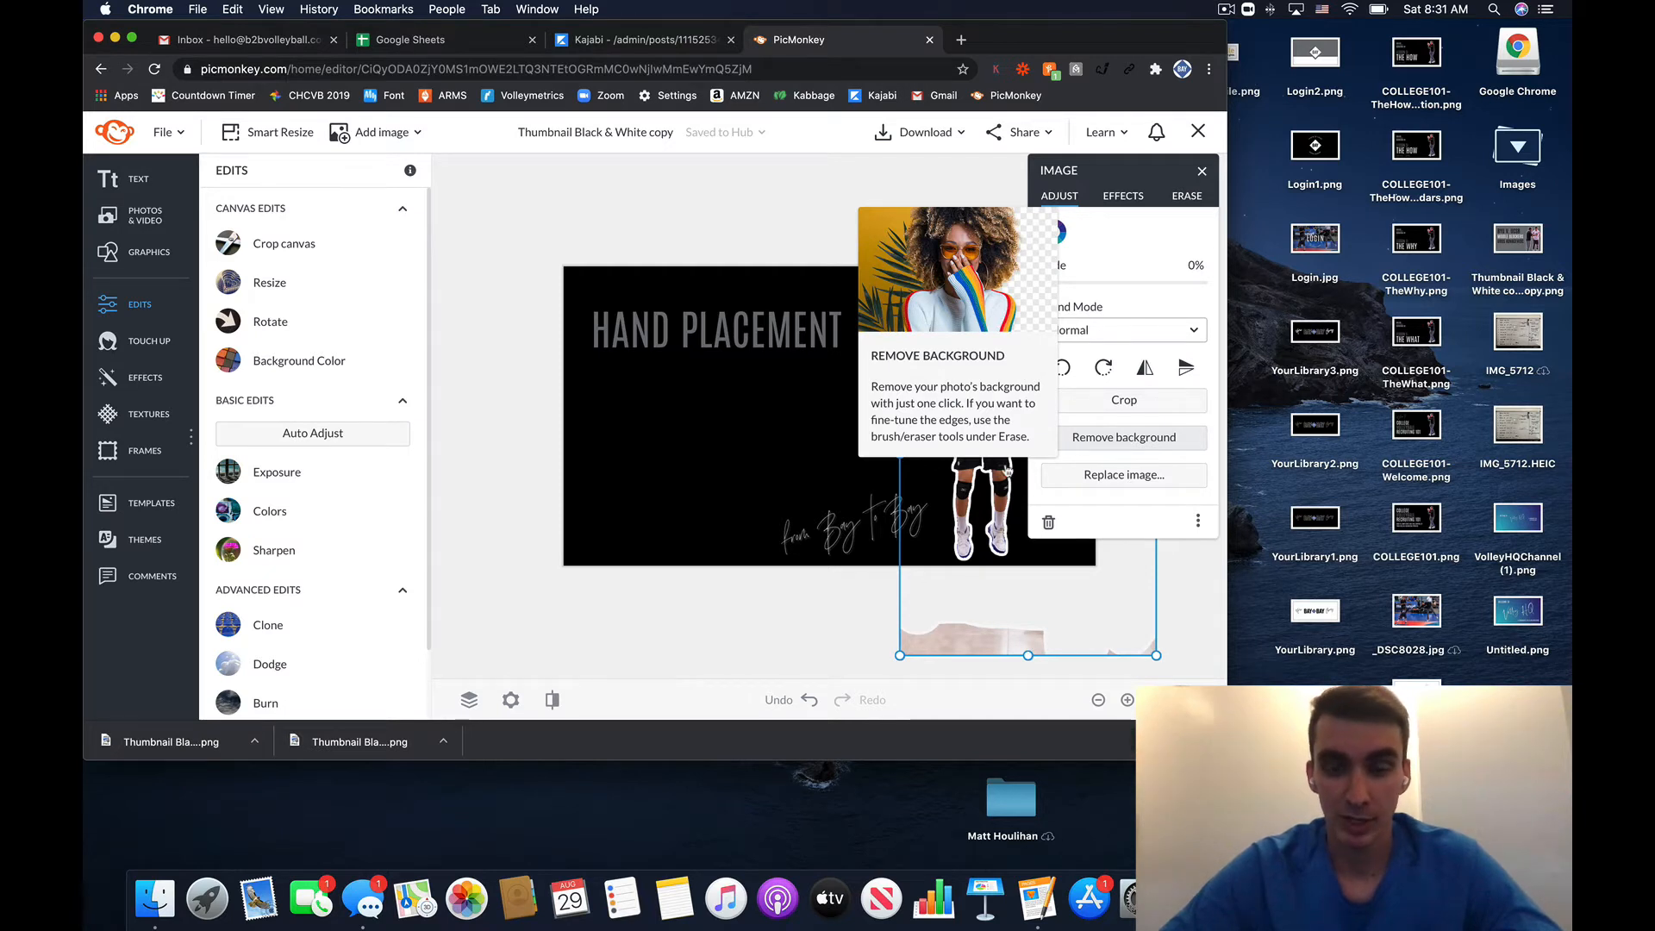
# - Raise the player photo's eraser hardness to 100% in the Erase options
pyautogui.click(738, 636)
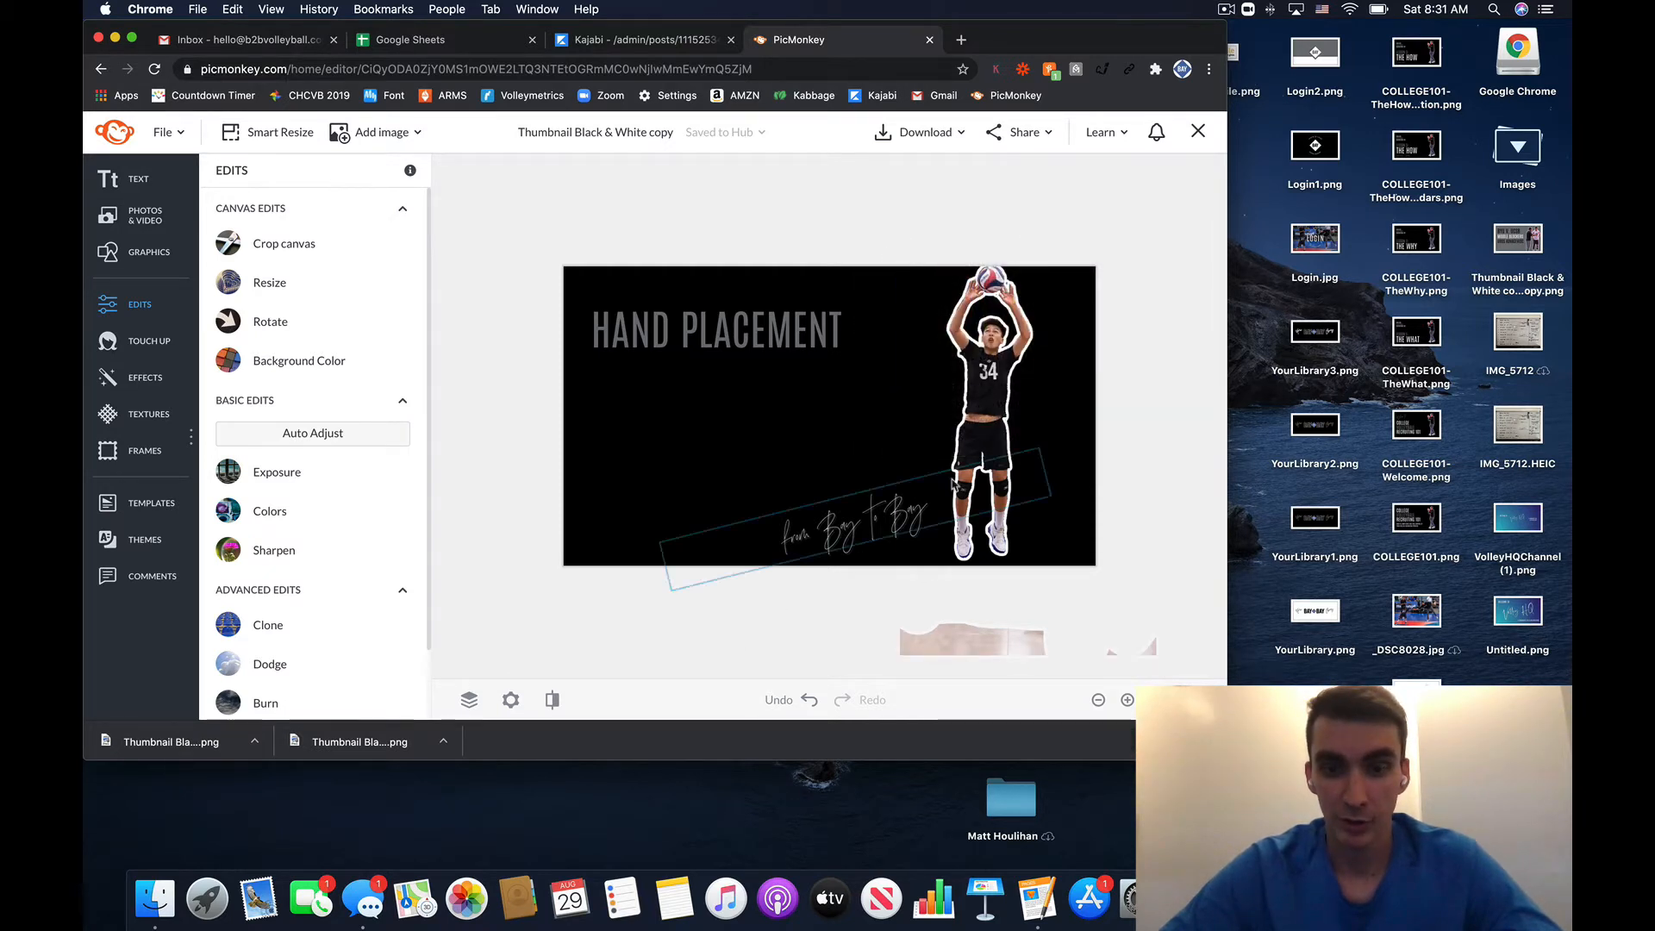
pyautogui.click(996, 448)
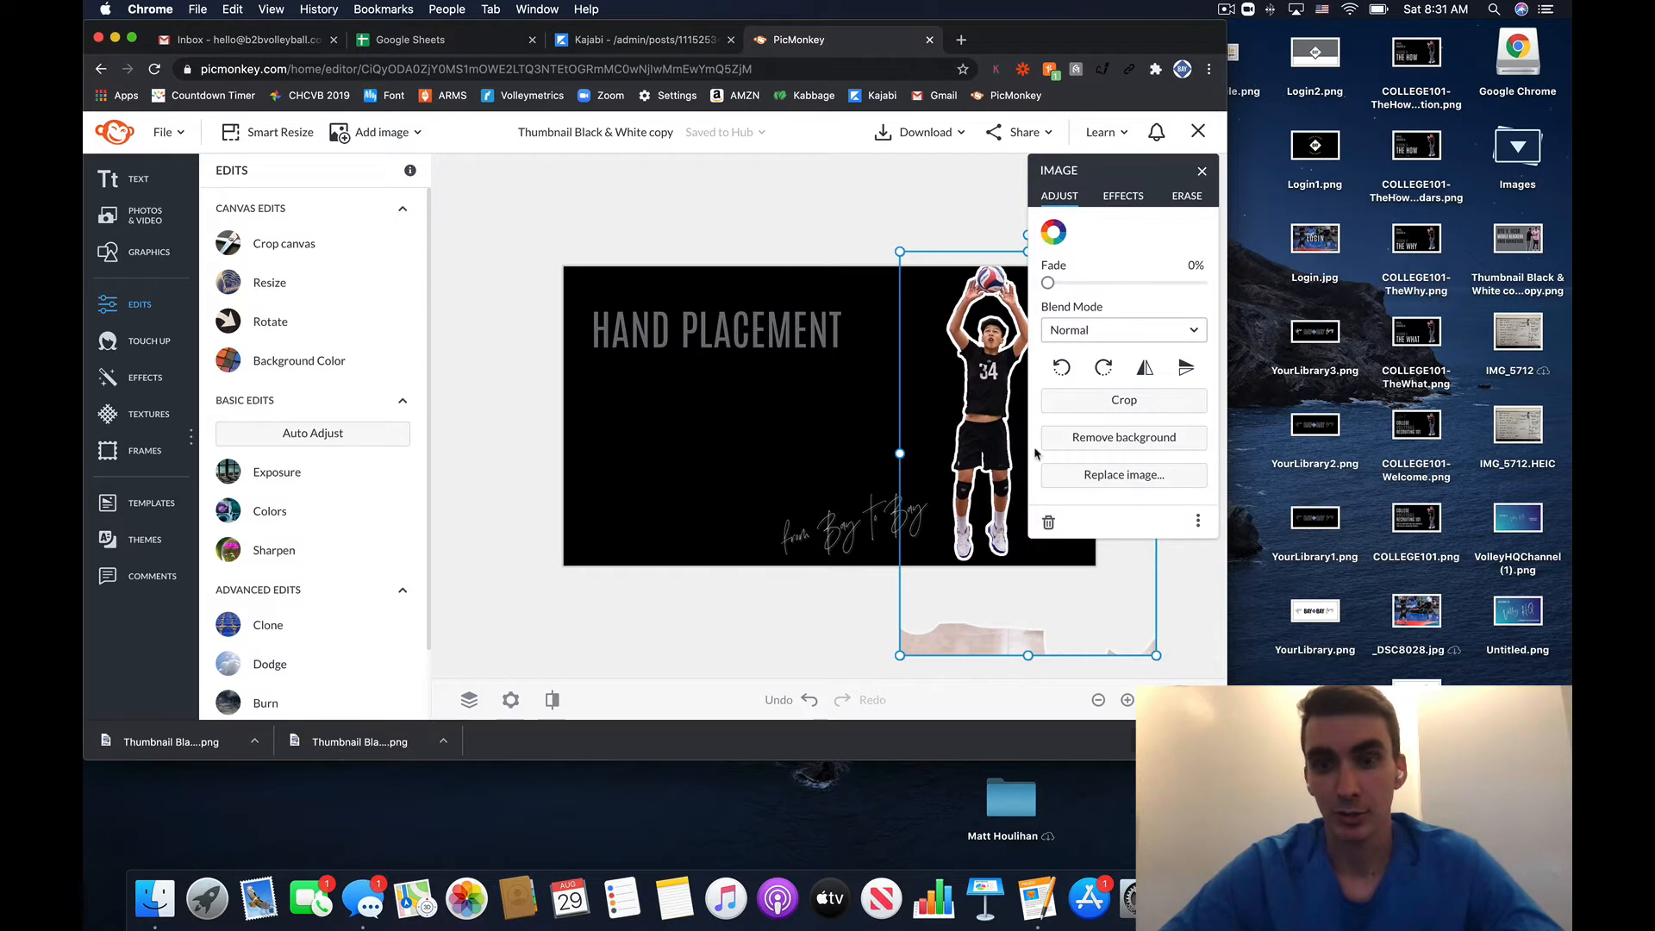
pyautogui.click(1187, 196)
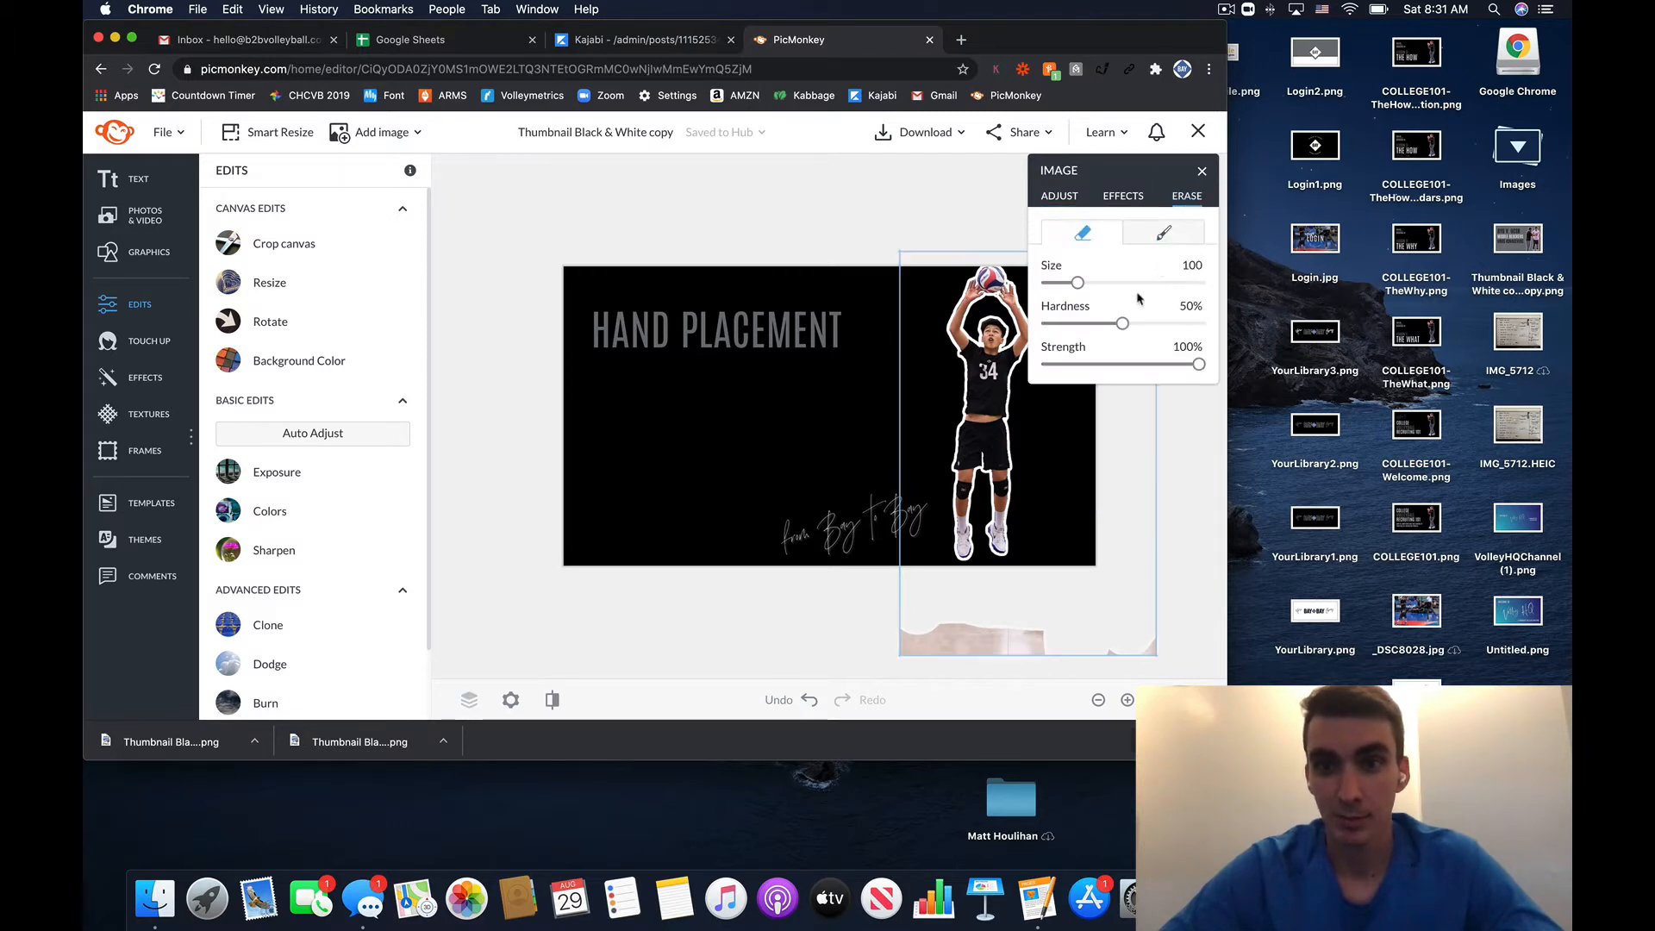
pyautogui.moveTo(1122, 323); pyautogui.dragTo(1226, 331)
pyautogui.click(1201, 171)
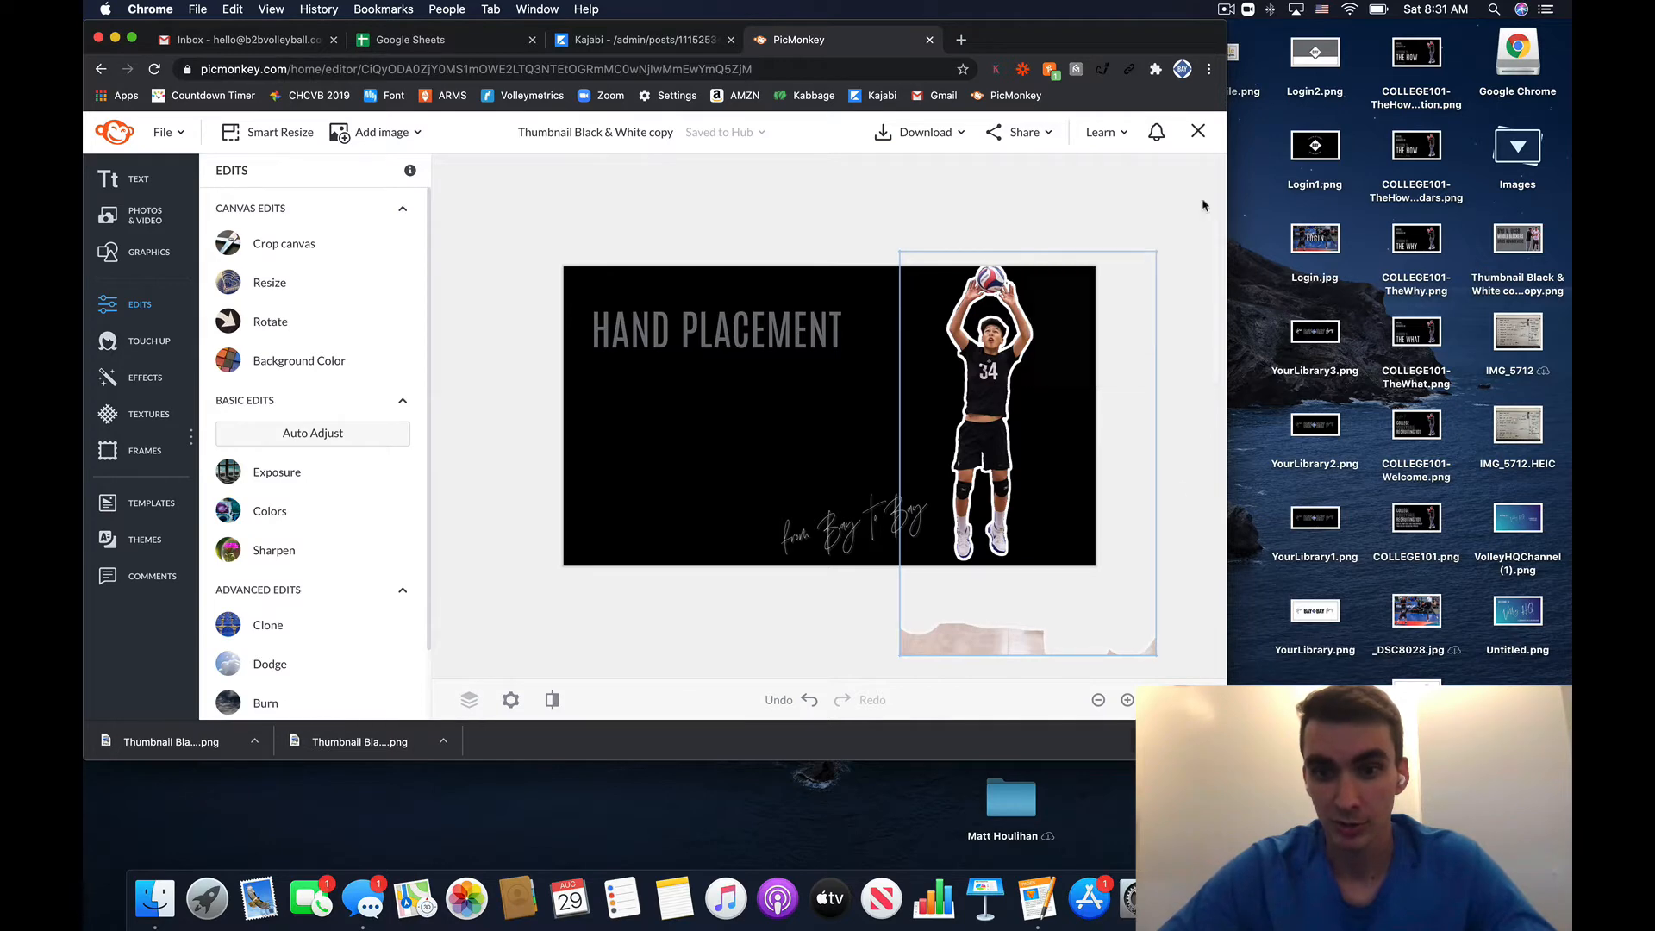
# - Zoom in on the player and shrink the eraser brush size to 39
pyautogui.click(1126, 700)
pyautogui.click(1126, 700)
pyautogui.click(1127, 699)
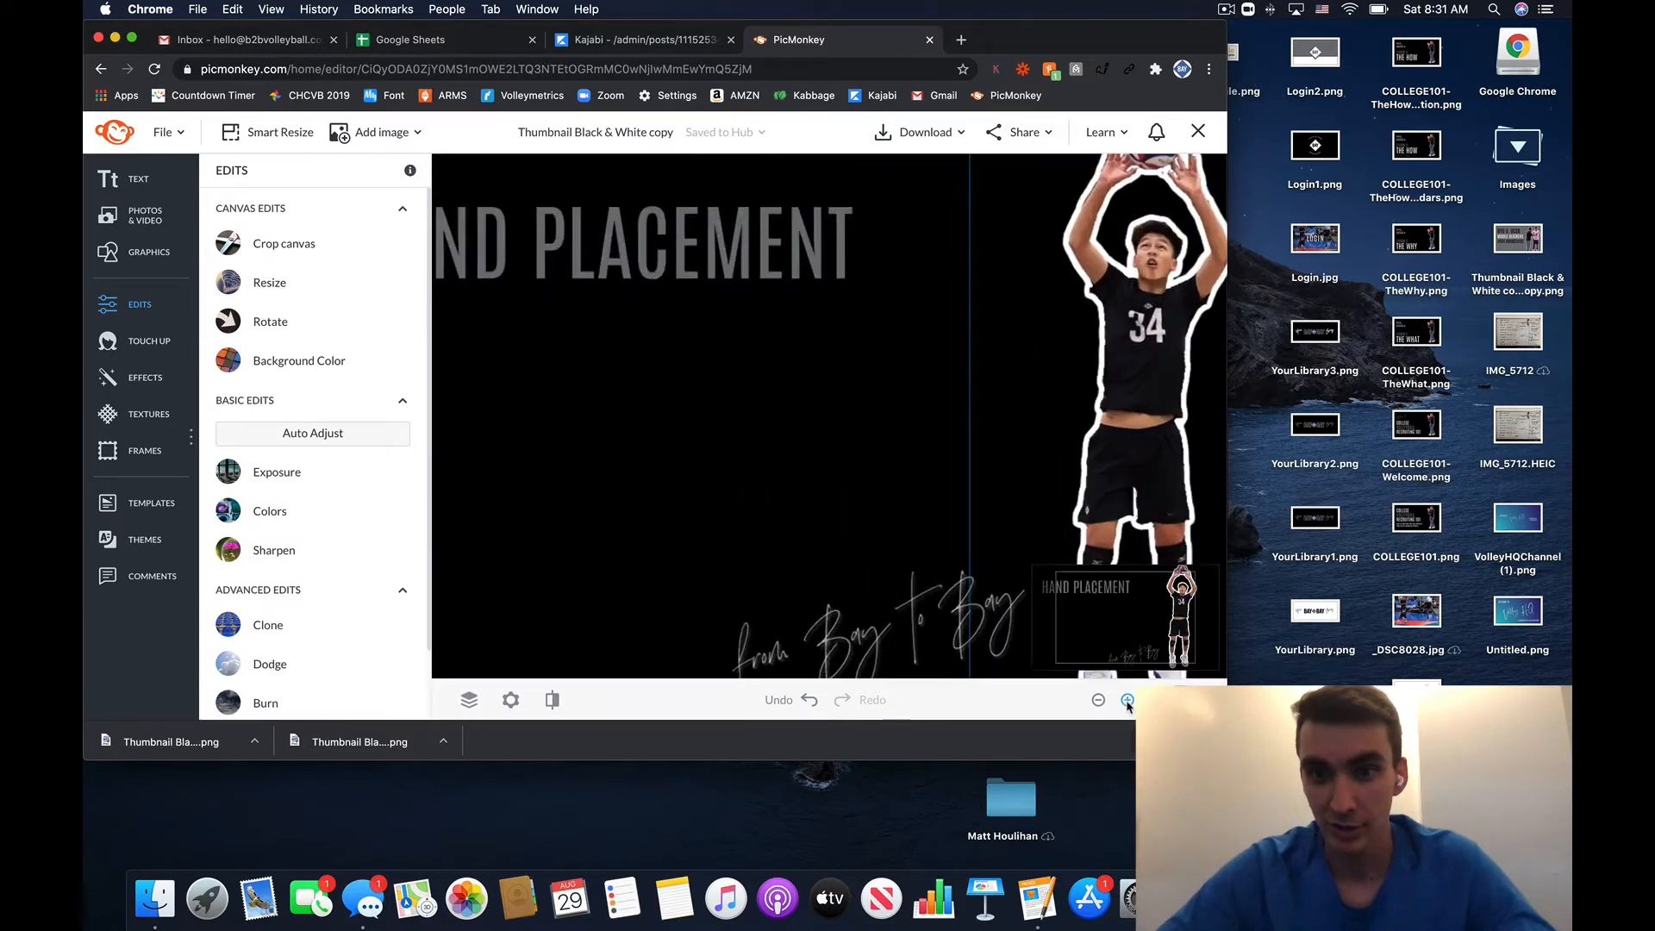
pyautogui.click(1126, 700)
pyautogui.click(1013, 513)
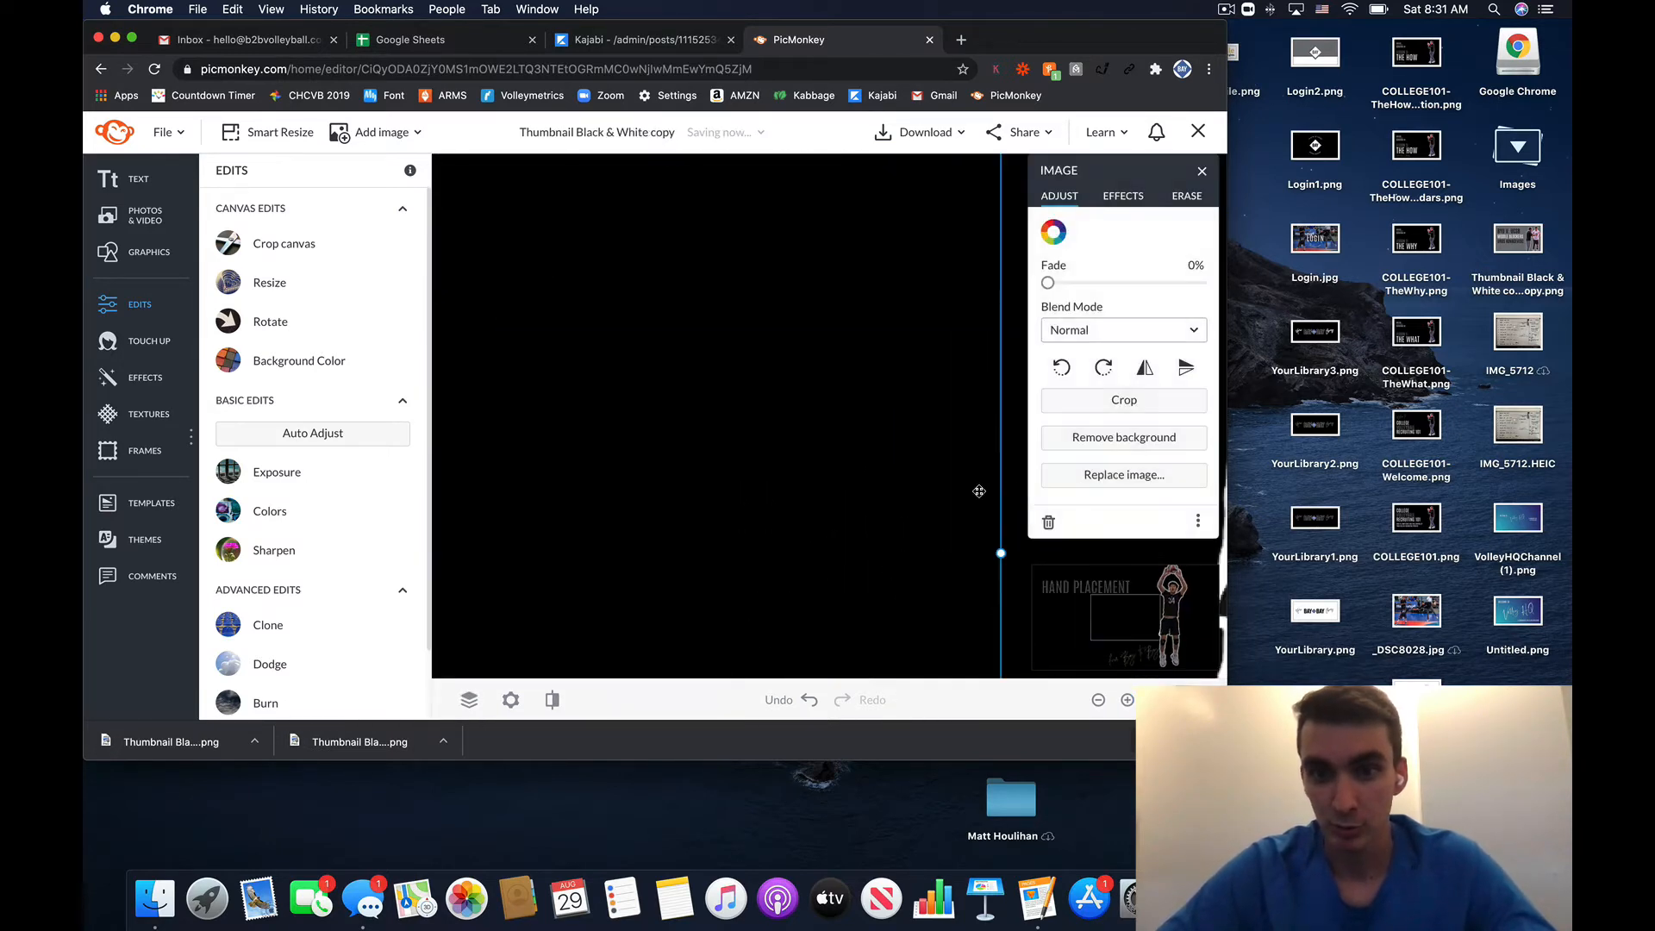
pyautogui.moveTo(929, 486)
pyautogui.mouseDown()
pyautogui.moveTo(647, 462)
pyautogui.moveTo(314, 473)
pyautogui.mouseUp()
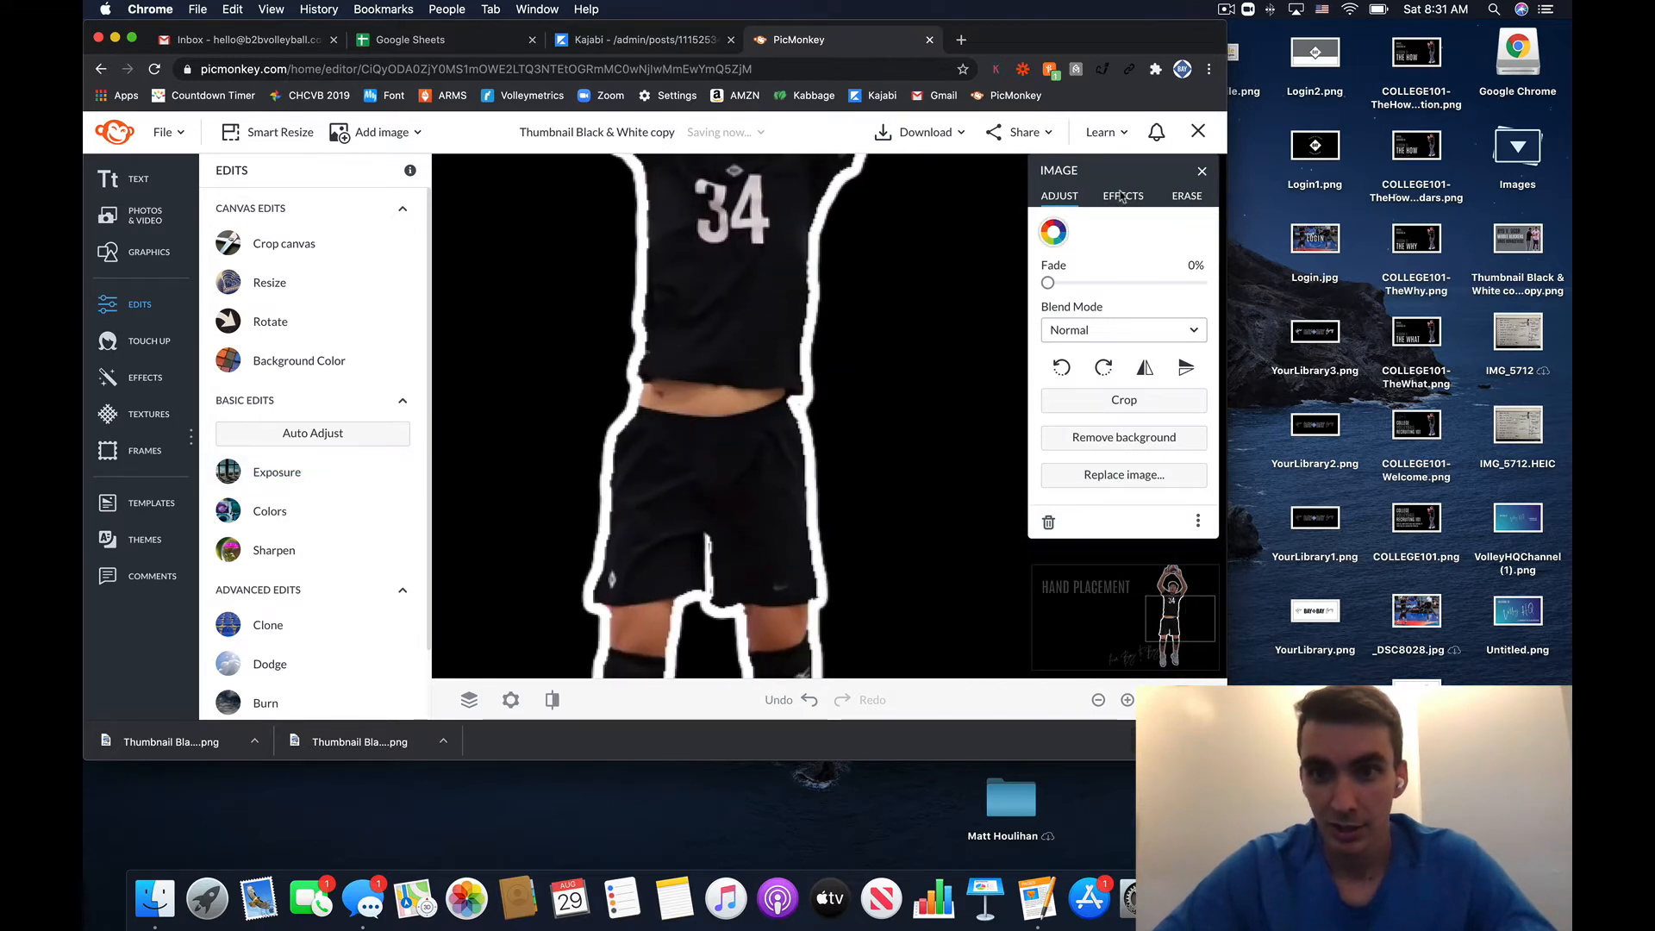
pyautogui.click(1186, 197)
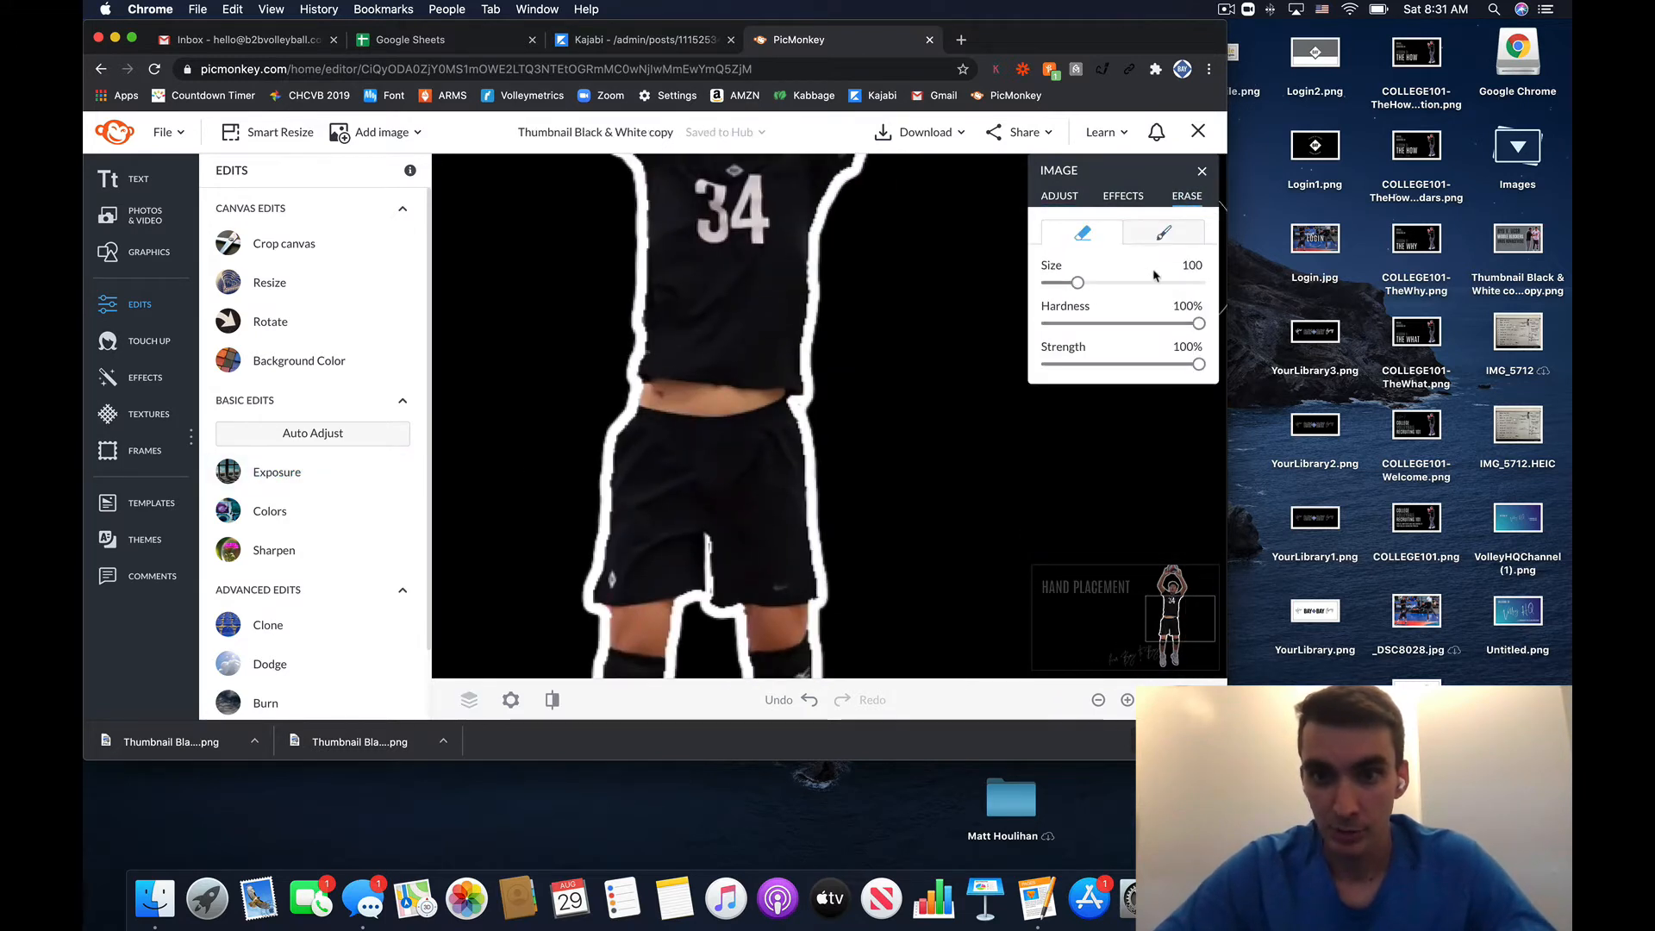
pyautogui.moveTo(1083, 291); pyautogui.dragTo(1059, 284)
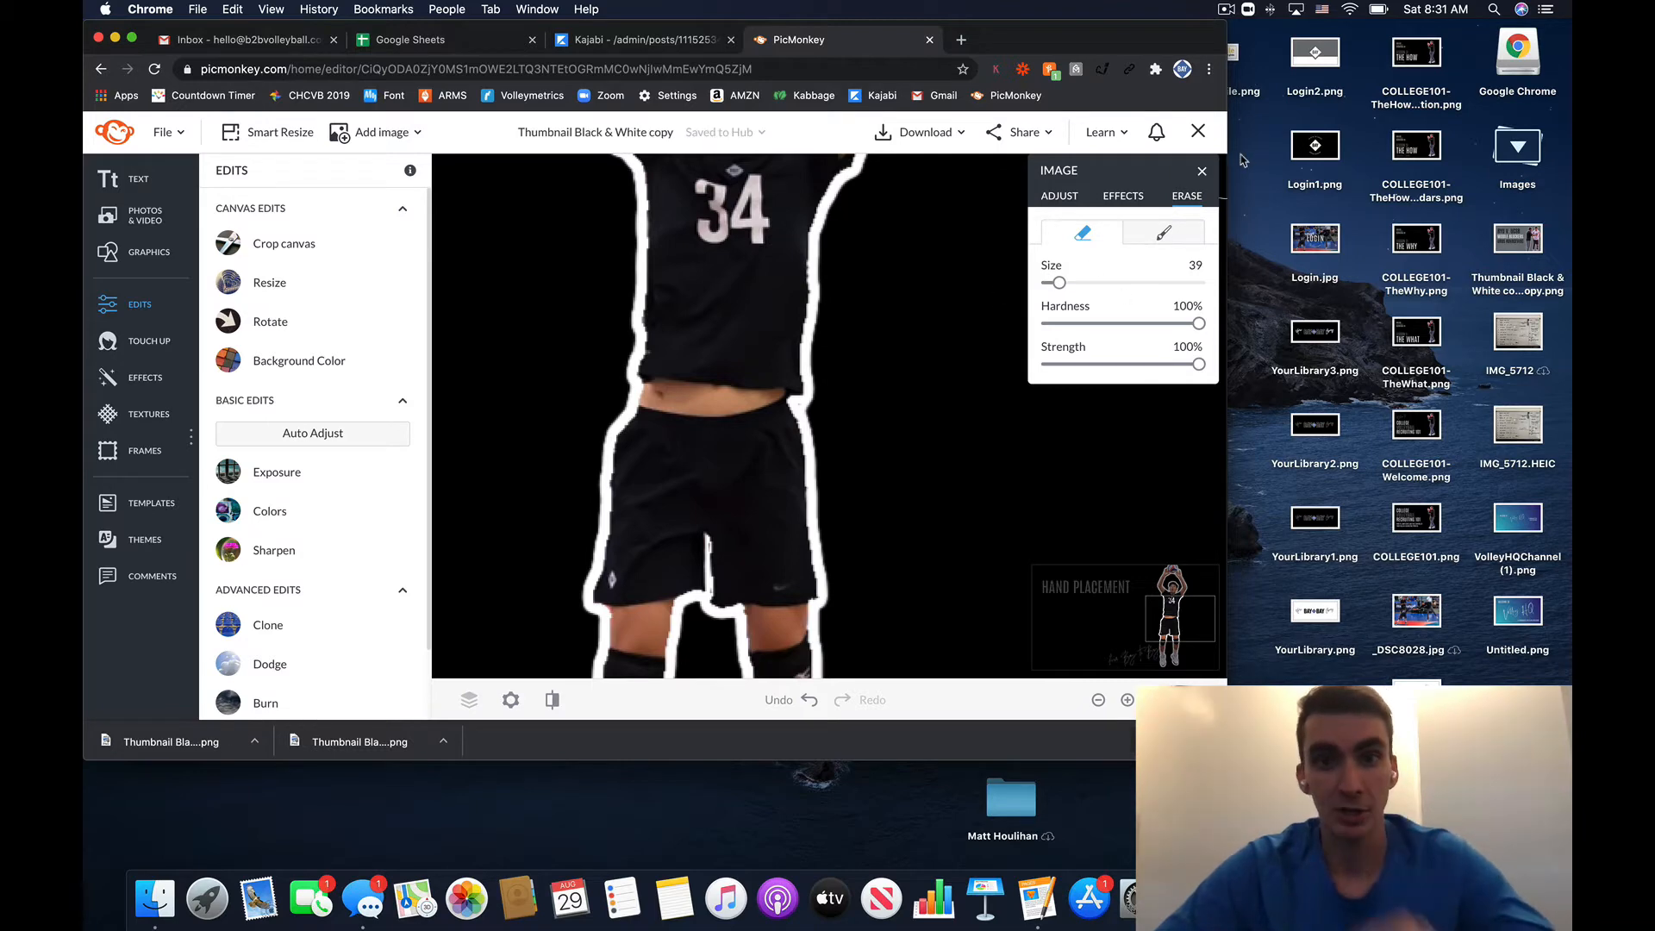
pyautogui.click(1202, 171)
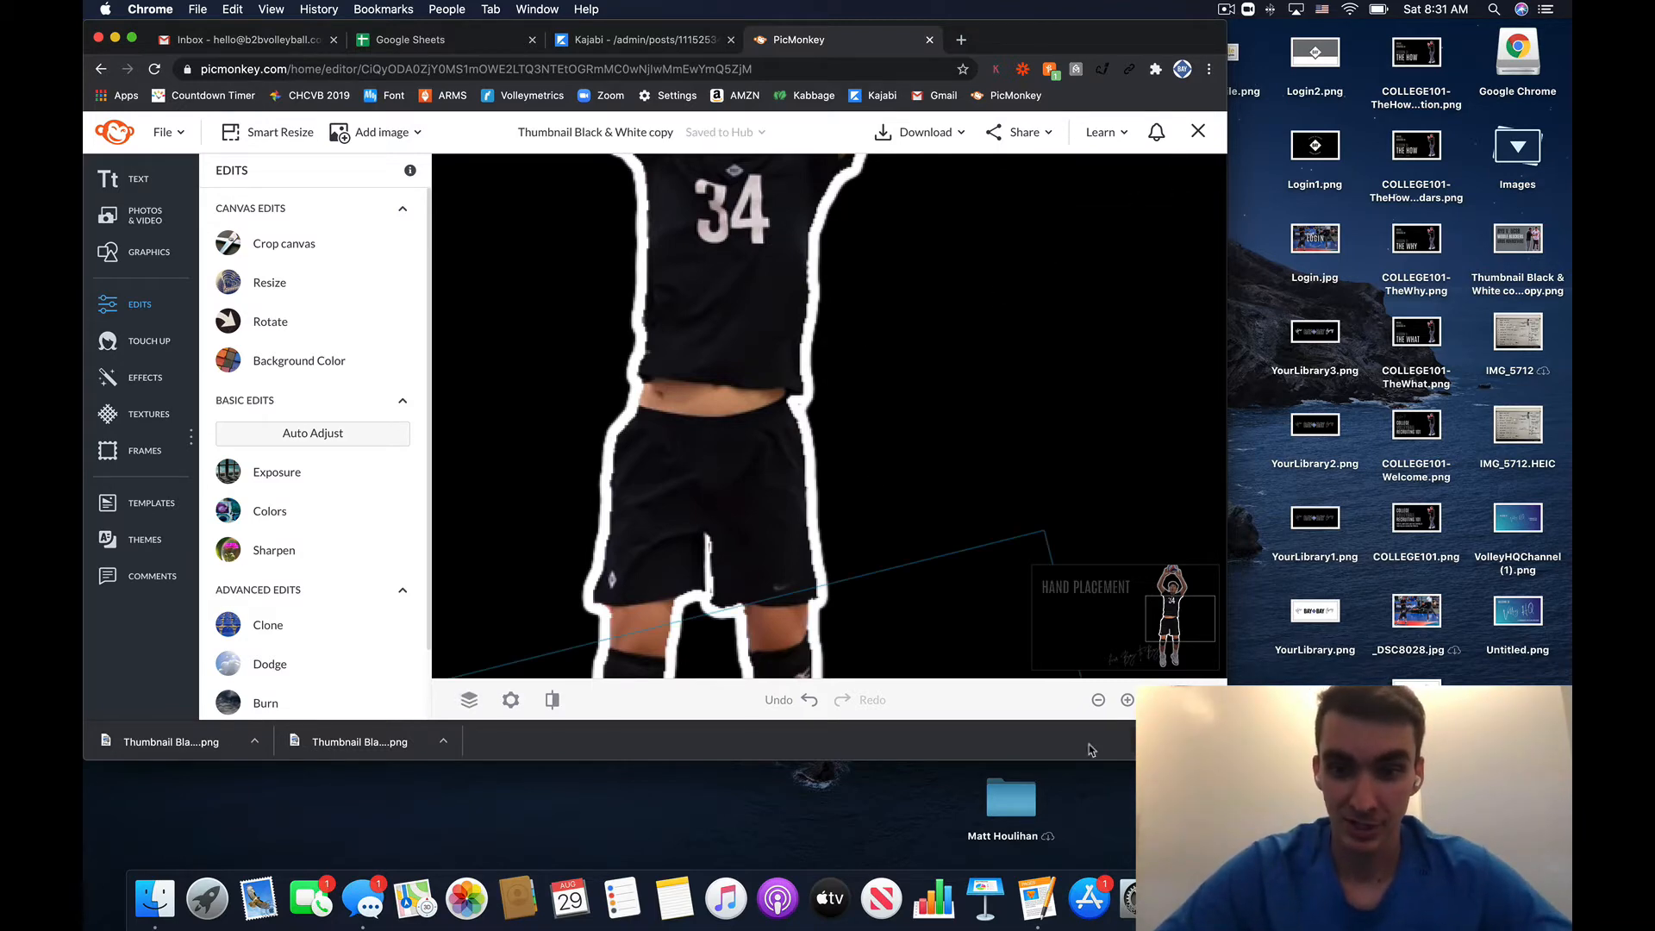
# - Zoom out and pan so the whole thumbnail, player and script line are visible
pyautogui.click(1098, 700)
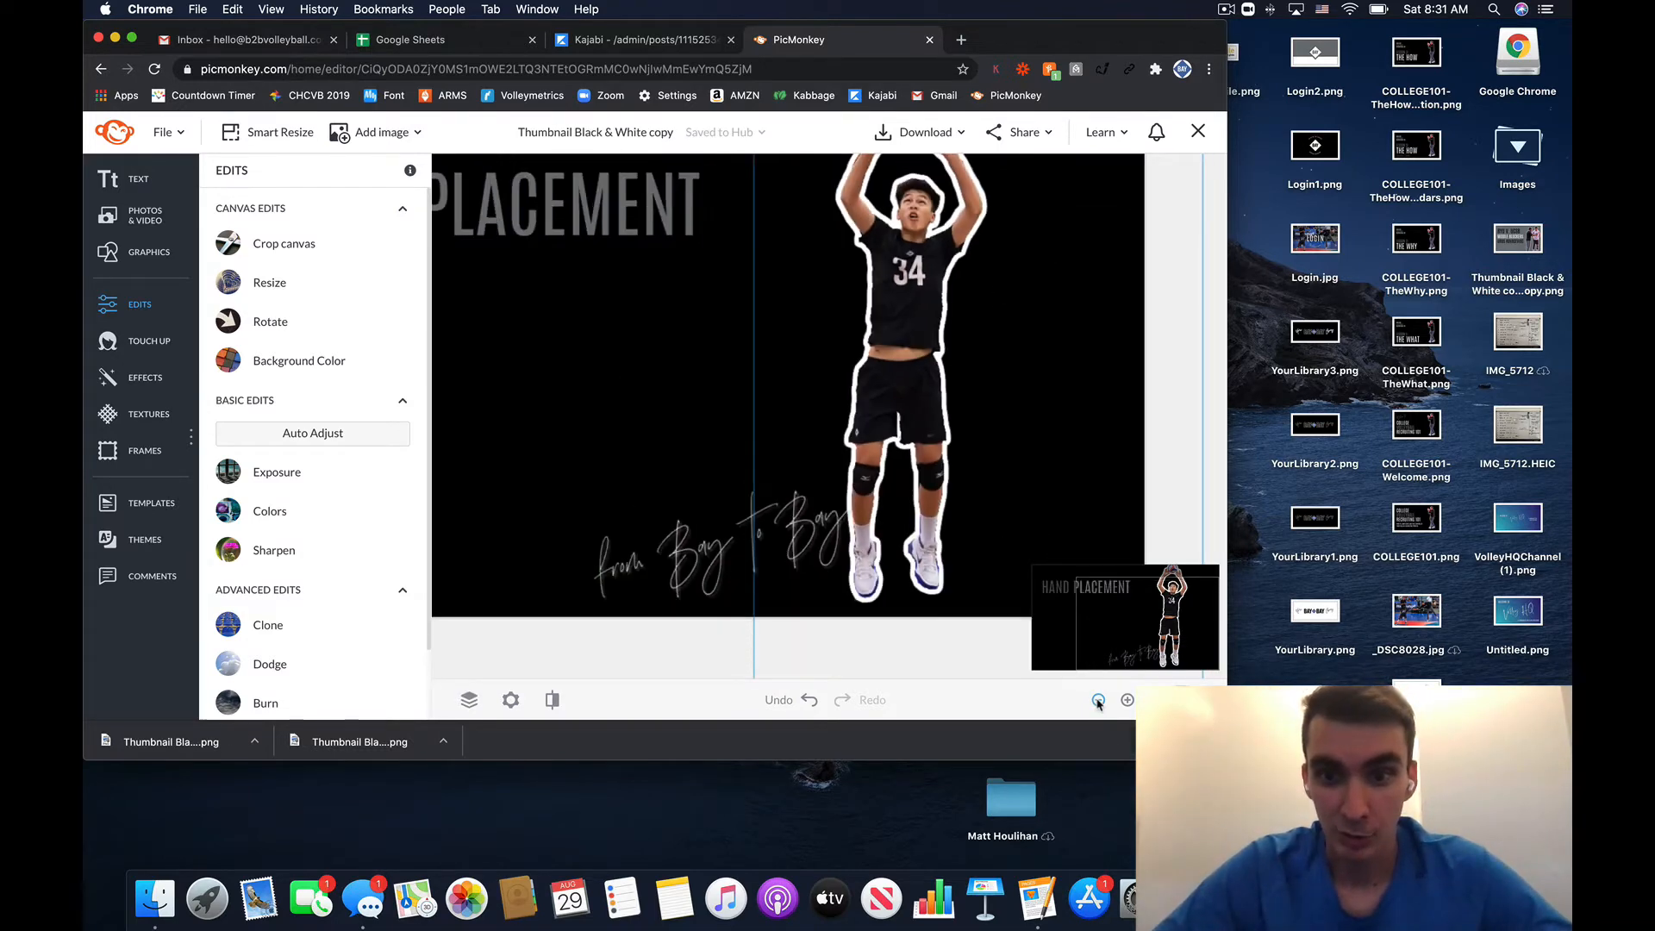
pyautogui.click(1098, 700)
pyautogui.click(1098, 700)
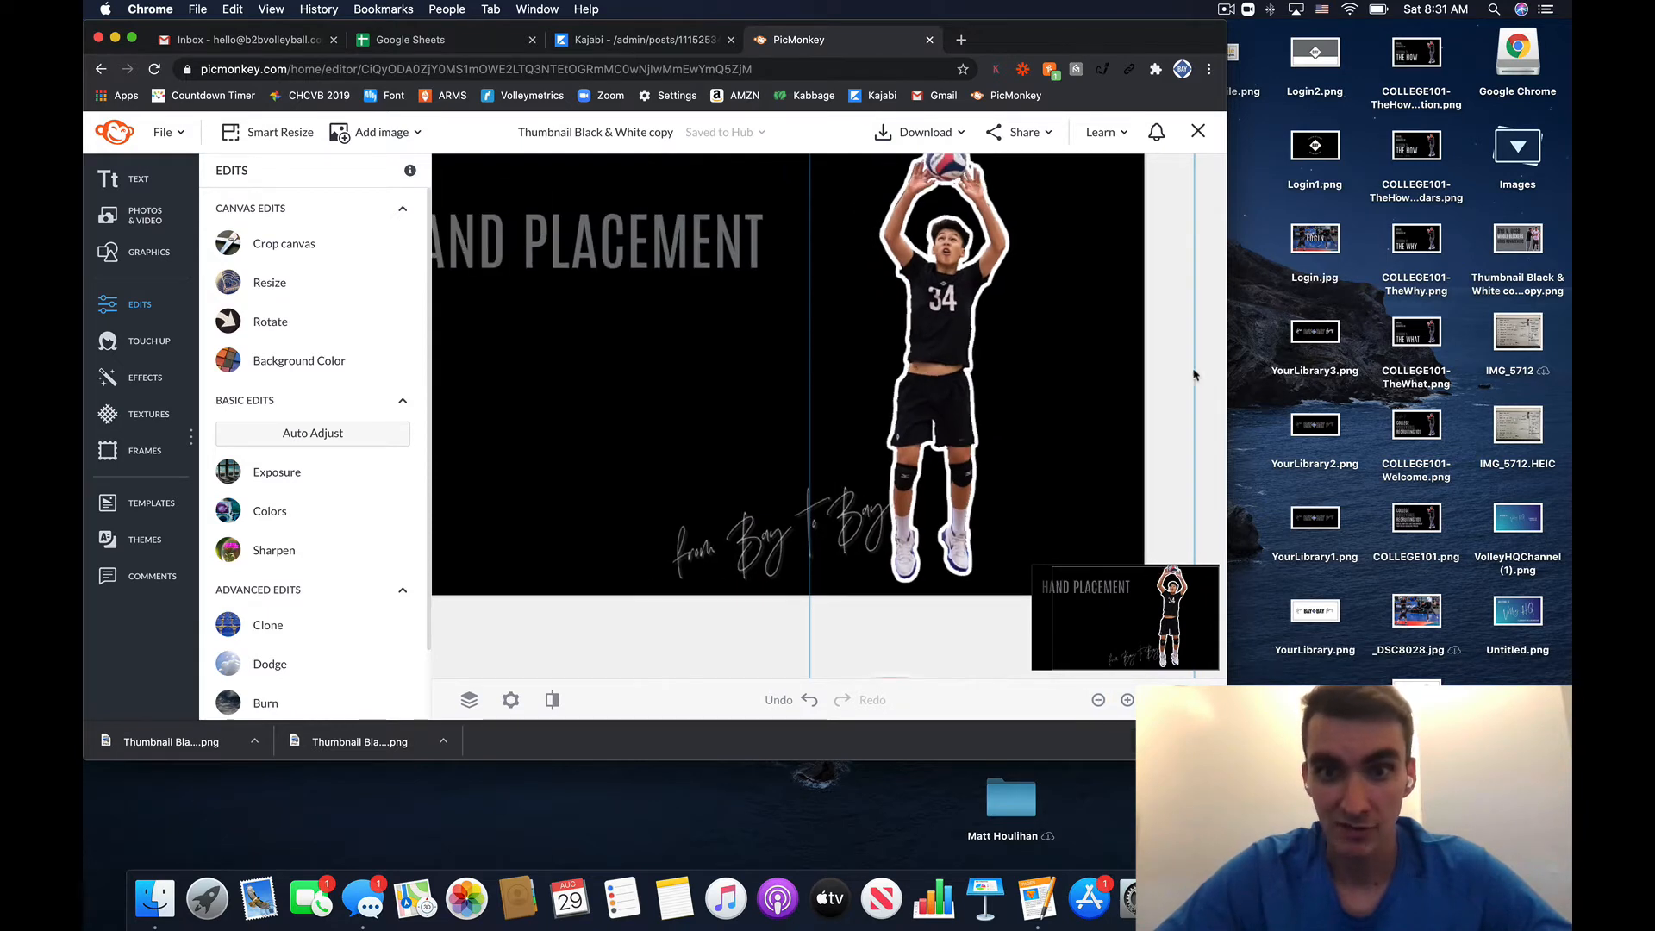
pyautogui.click(1206, 337)
pyautogui.scroll(1, 1207, 336)
pyautogui.scroll(1, 1208, 336)
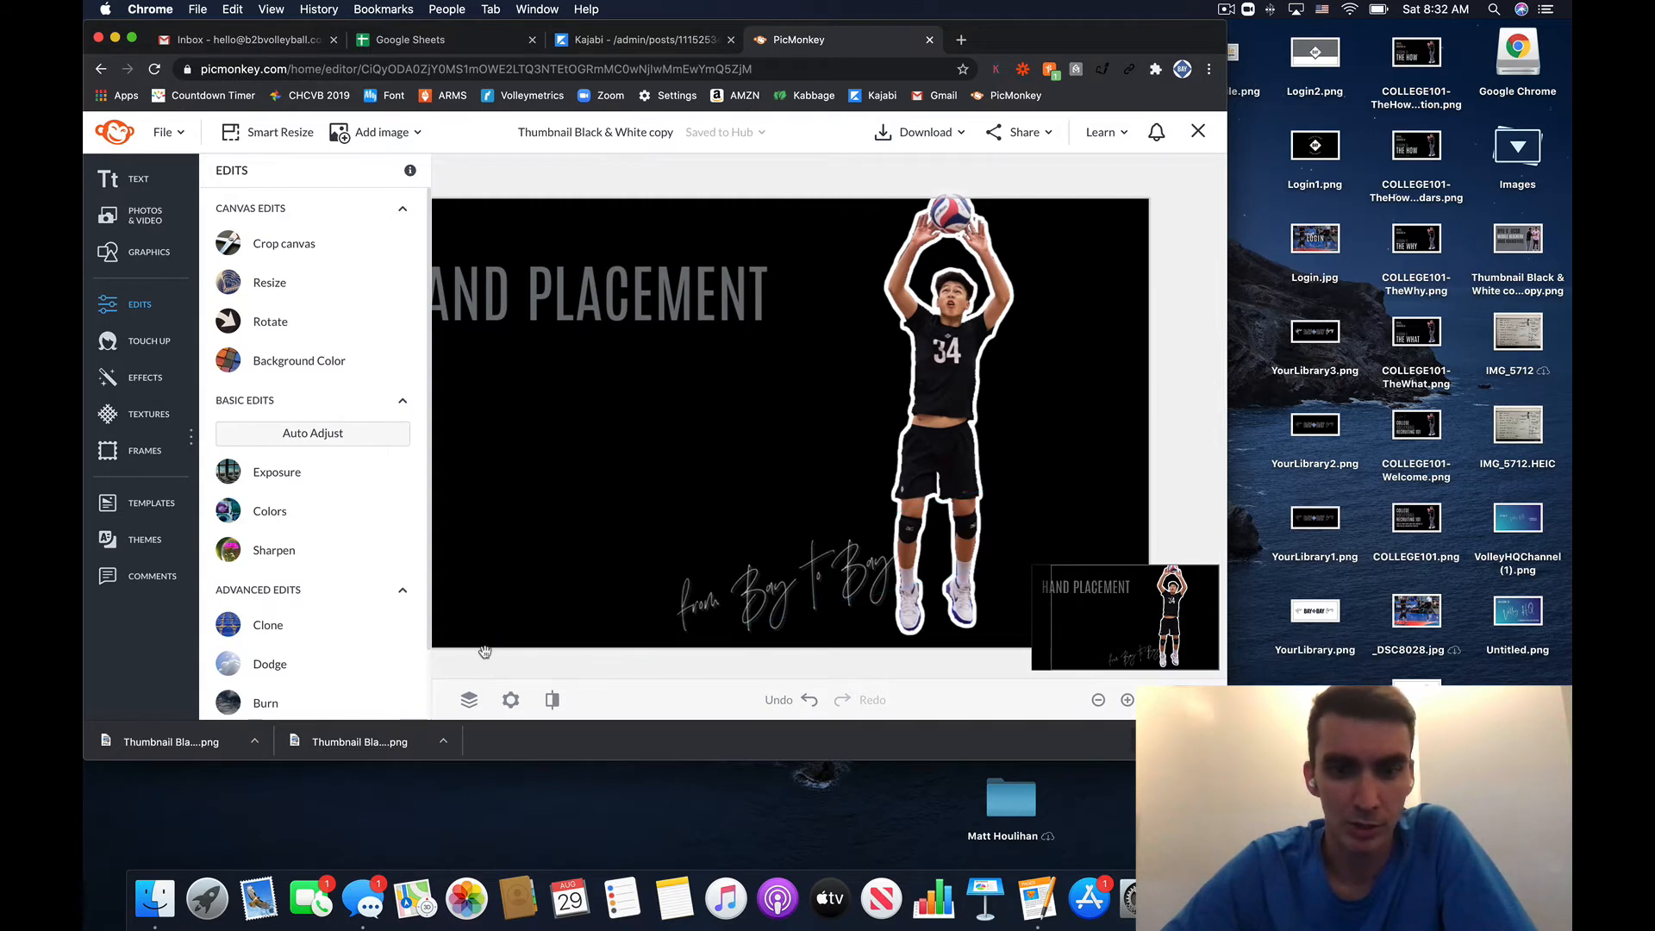
# - Add FOOTWORK and SETTERS IQ as second and third title lines under HAND PLACEMENT
pyautogui.hscroll(-2, 745, 612)
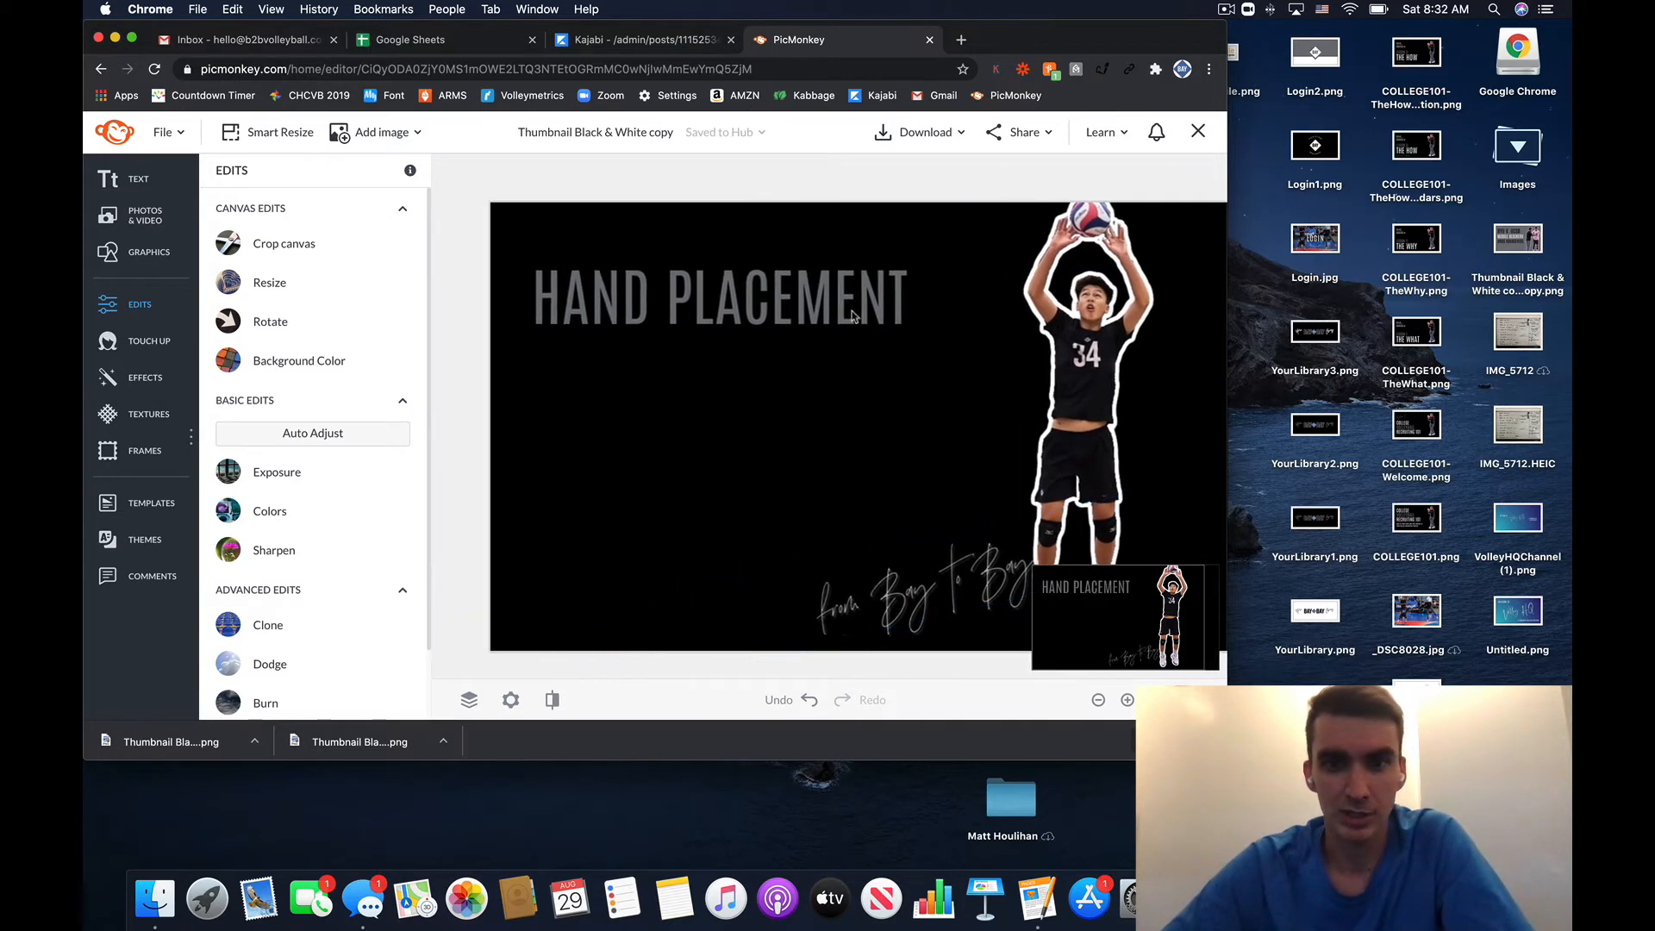
pyautogui.doubleClick(866, 296)
pyautogui.click(922, 298)
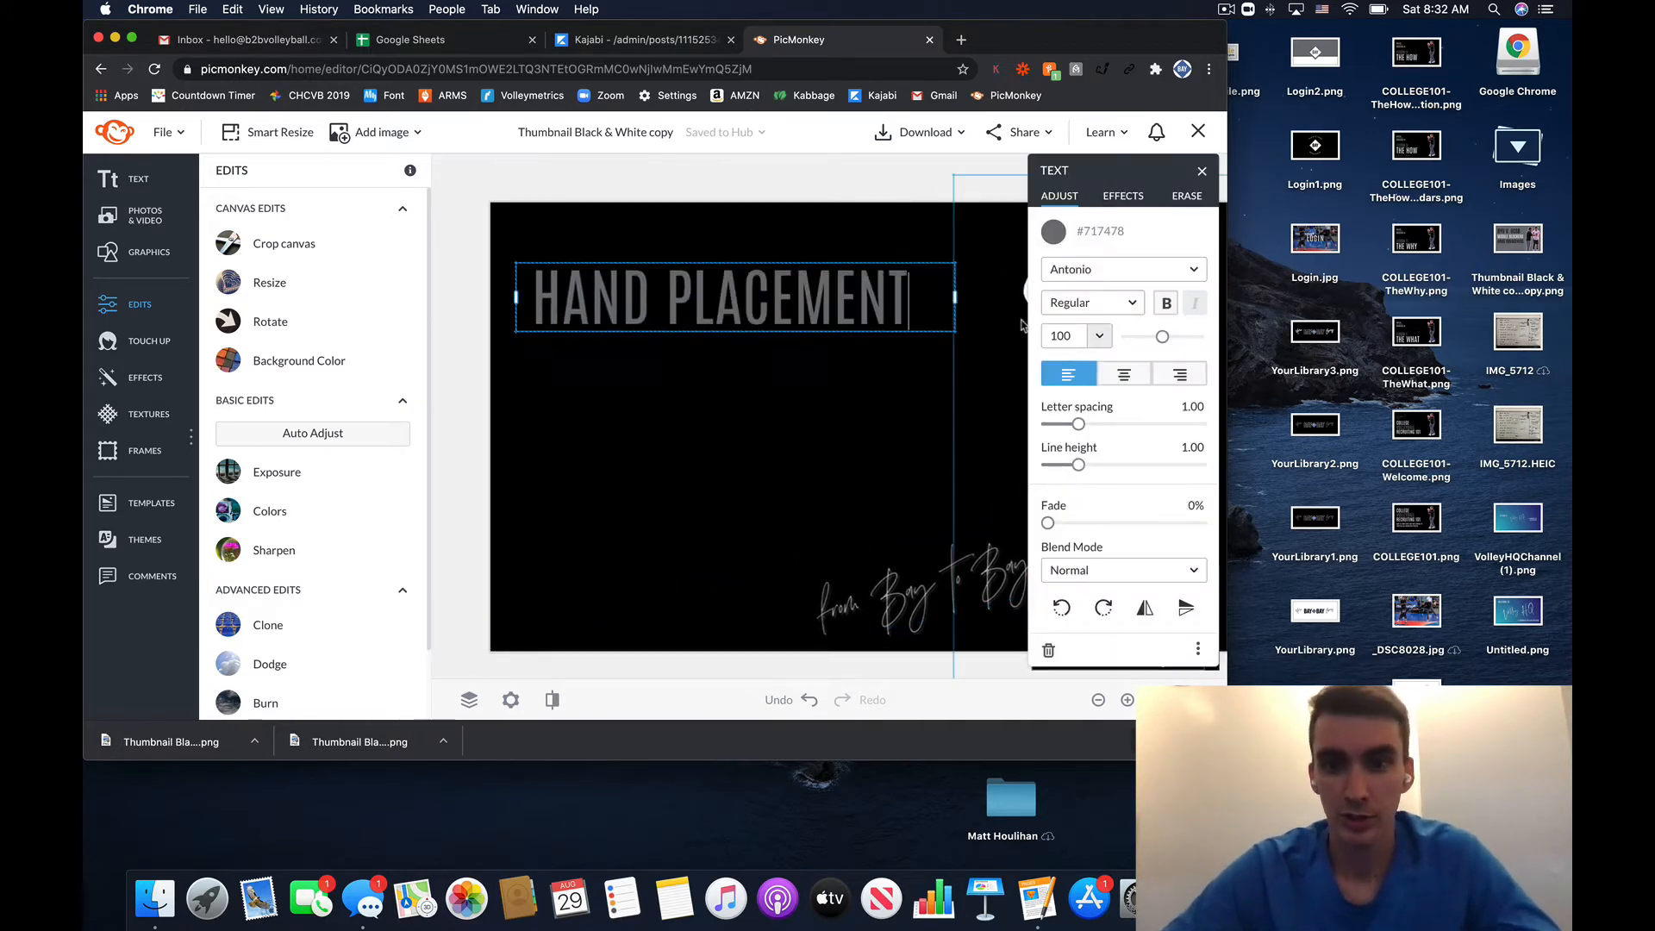
pyautogui.press('Return')
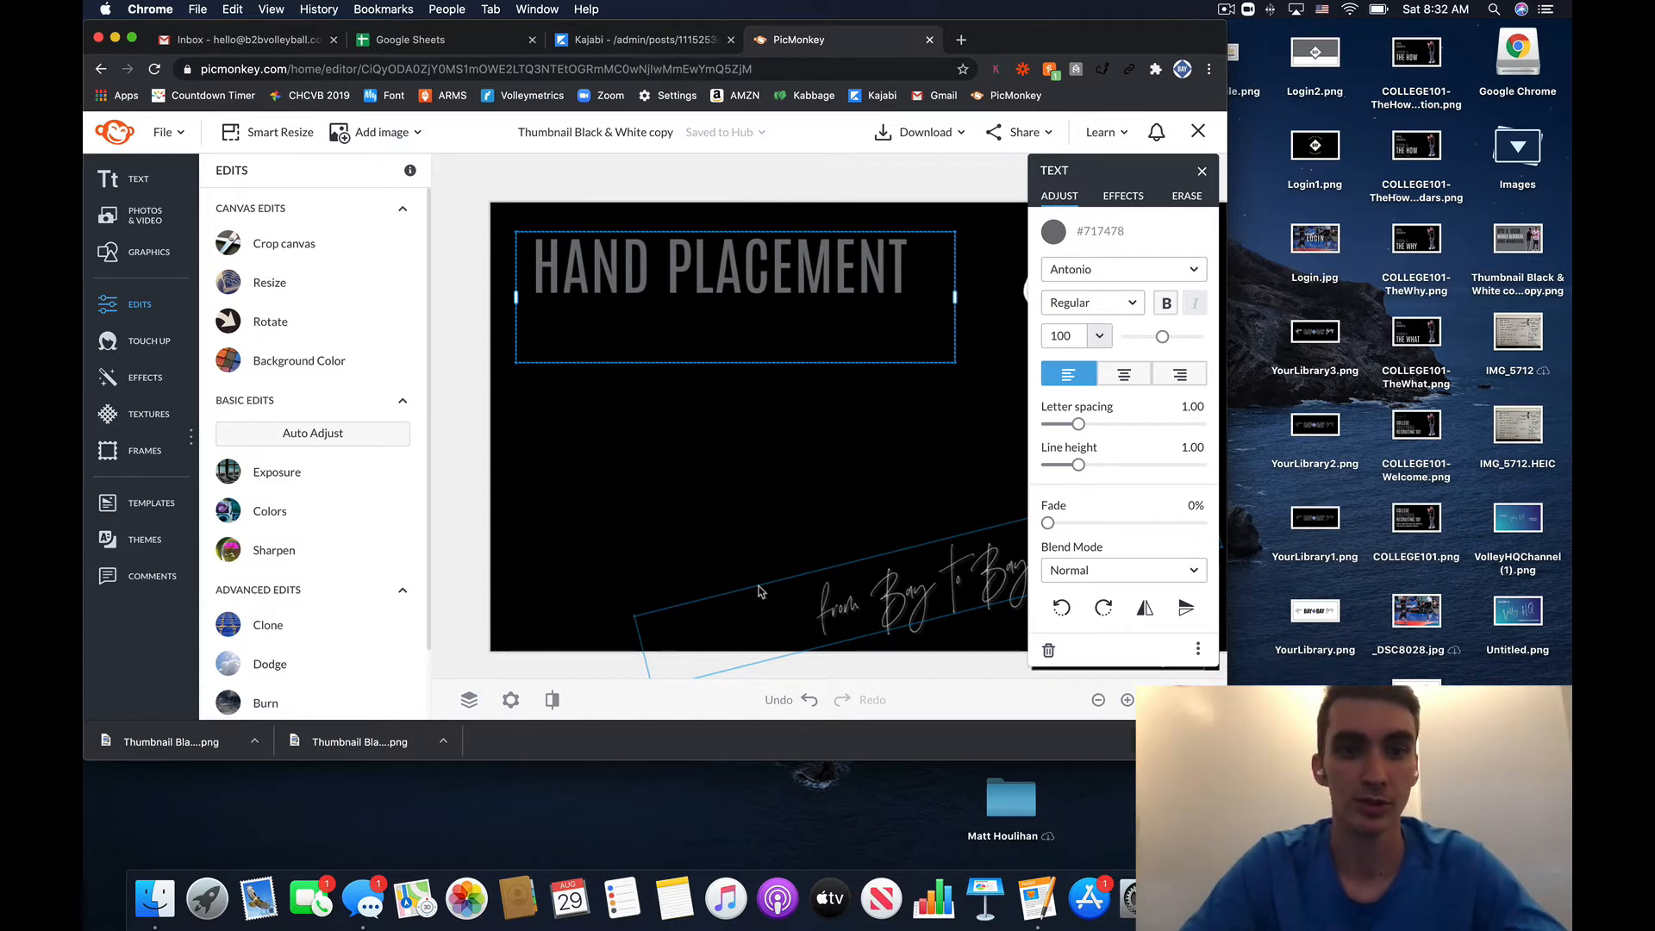
pyautogui.write('F')
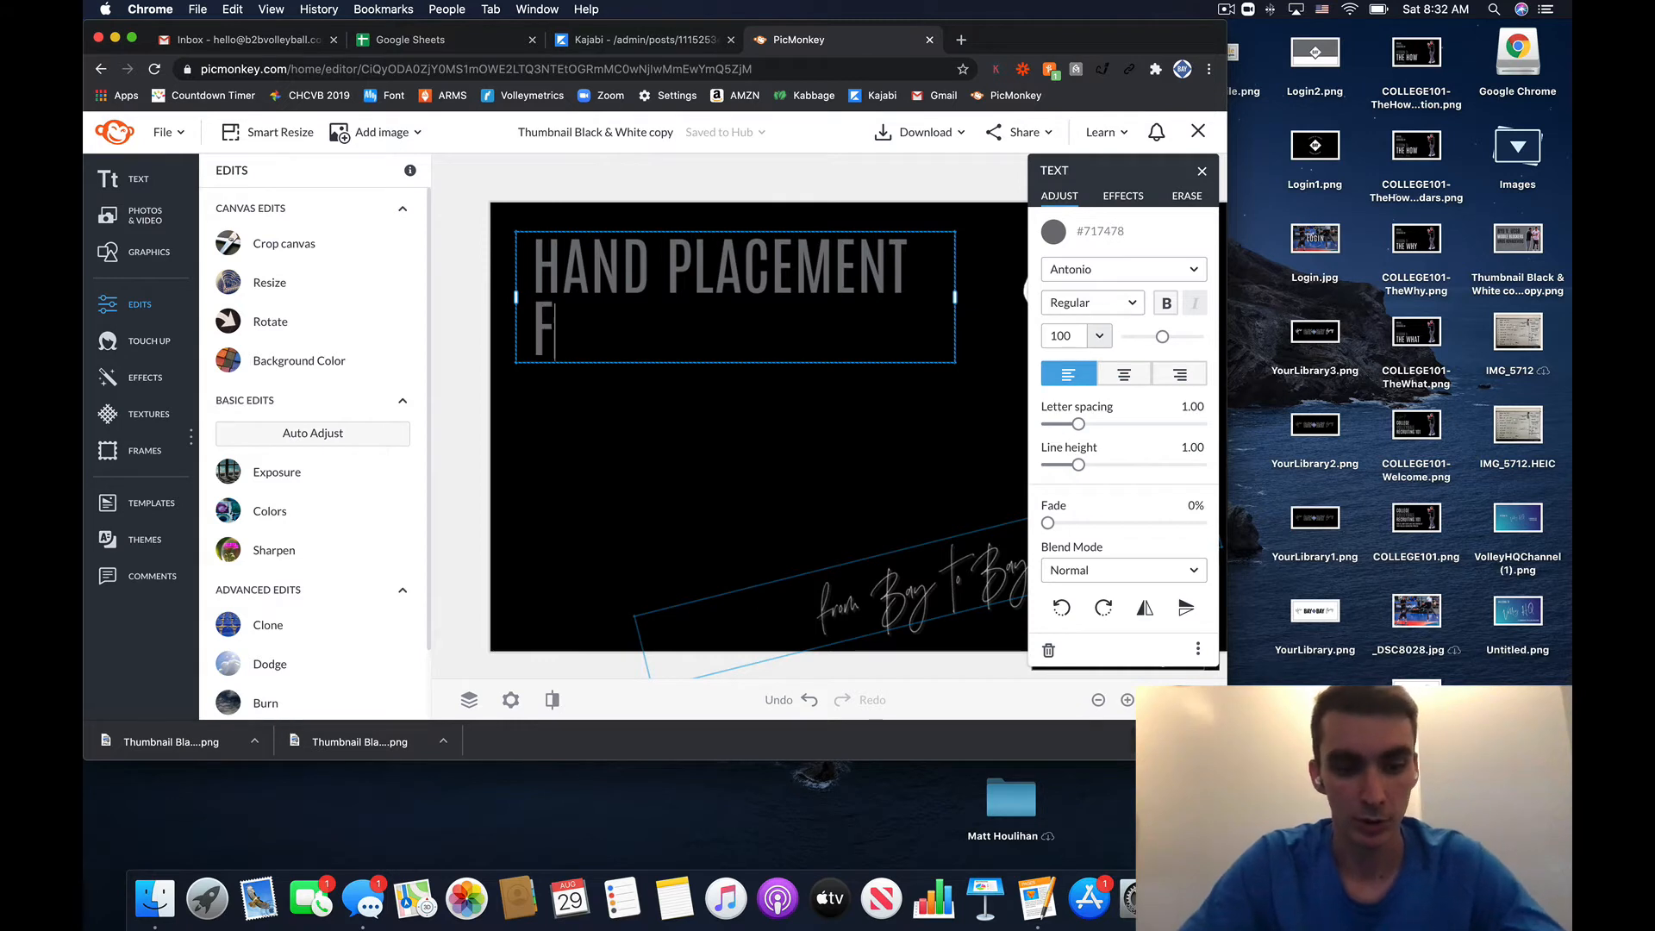
pyautogui.write('OOTWORK')
pyautogui.press('Return')
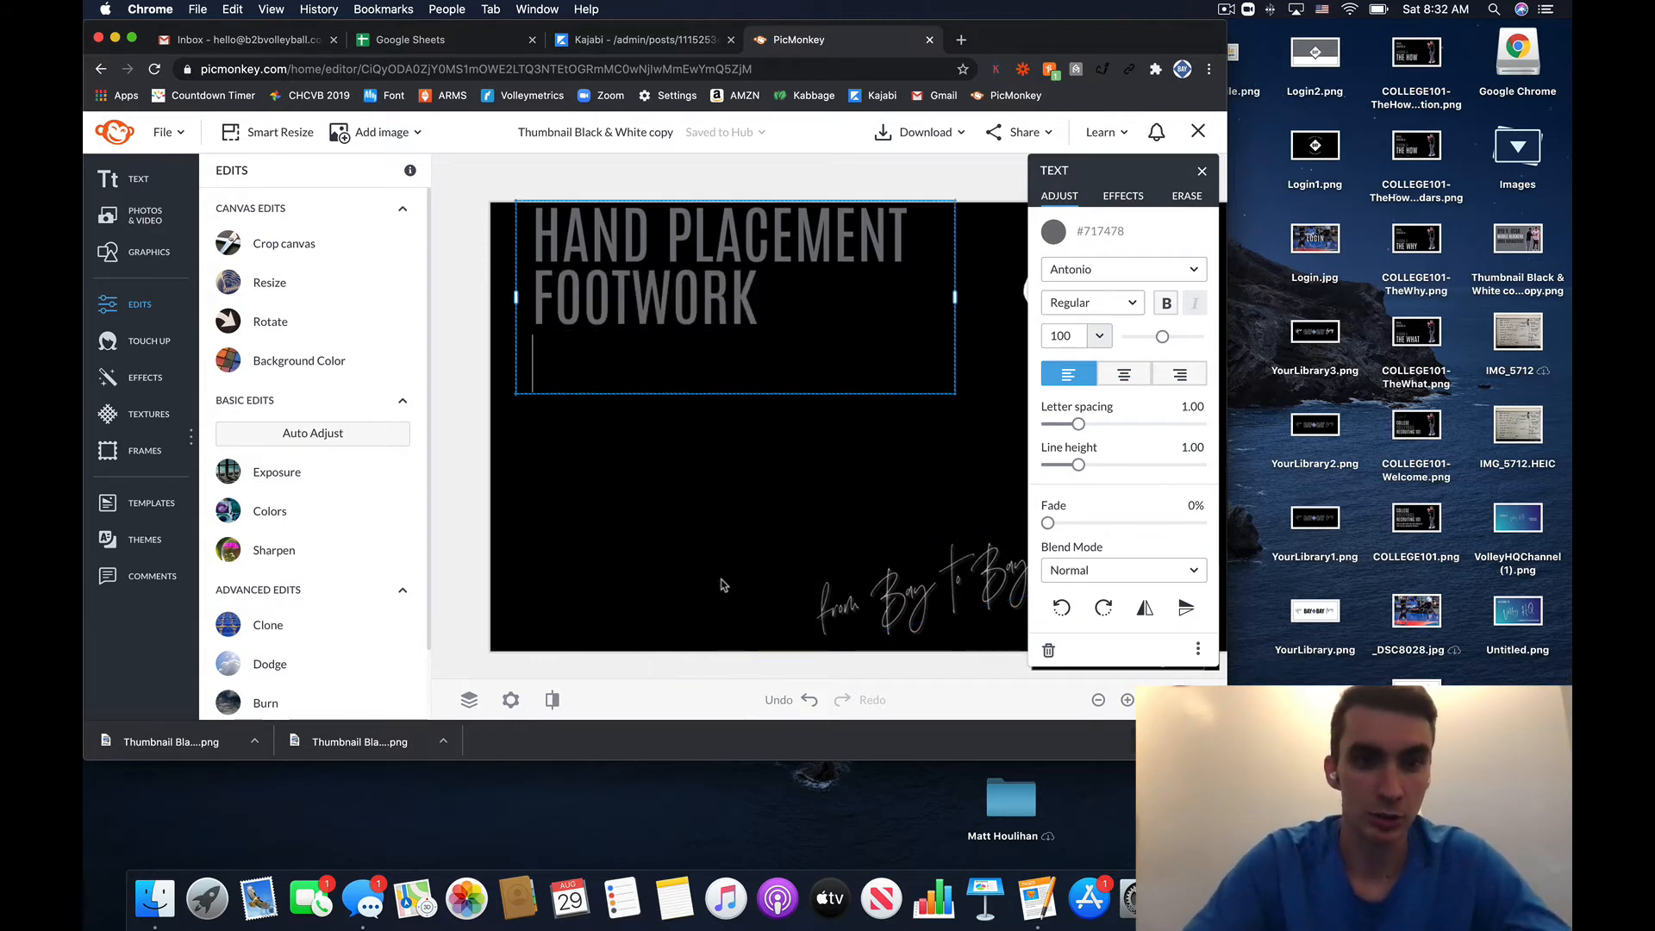
pyautogui.write('SETTERS IQ')
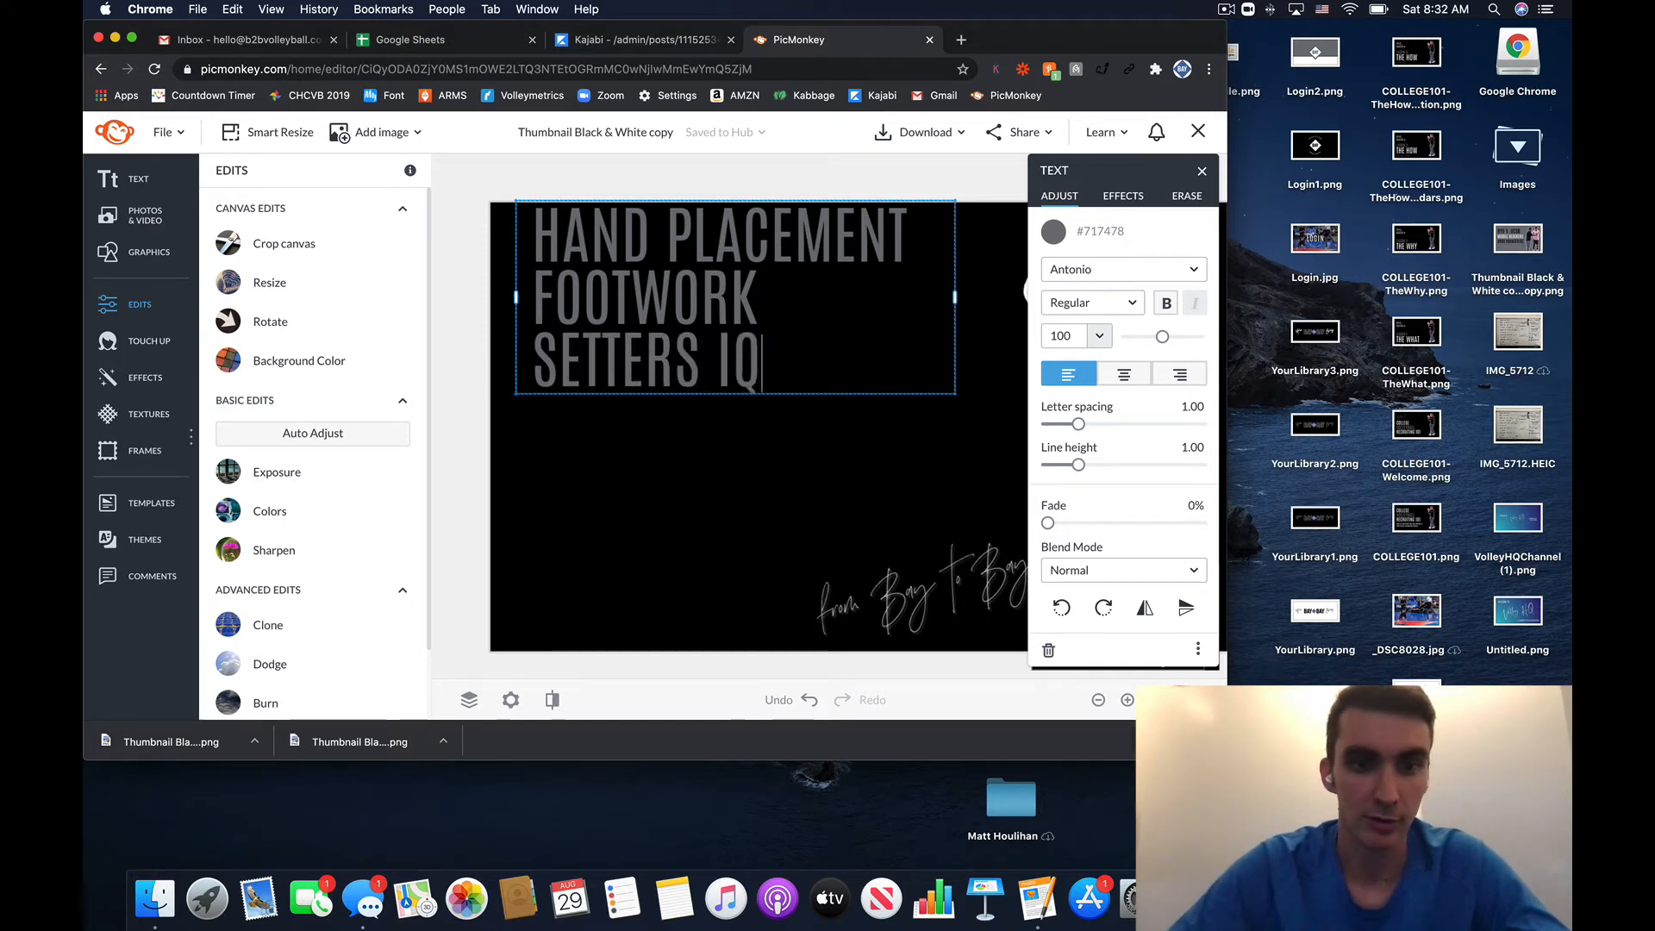
pyautogui.press('Escape')
# - Move the three-line title lower on the thumbnail and select the word FOOTWORK
pyautogui.moveTo(749, 314); pyautogui.dragTo(746, 408)
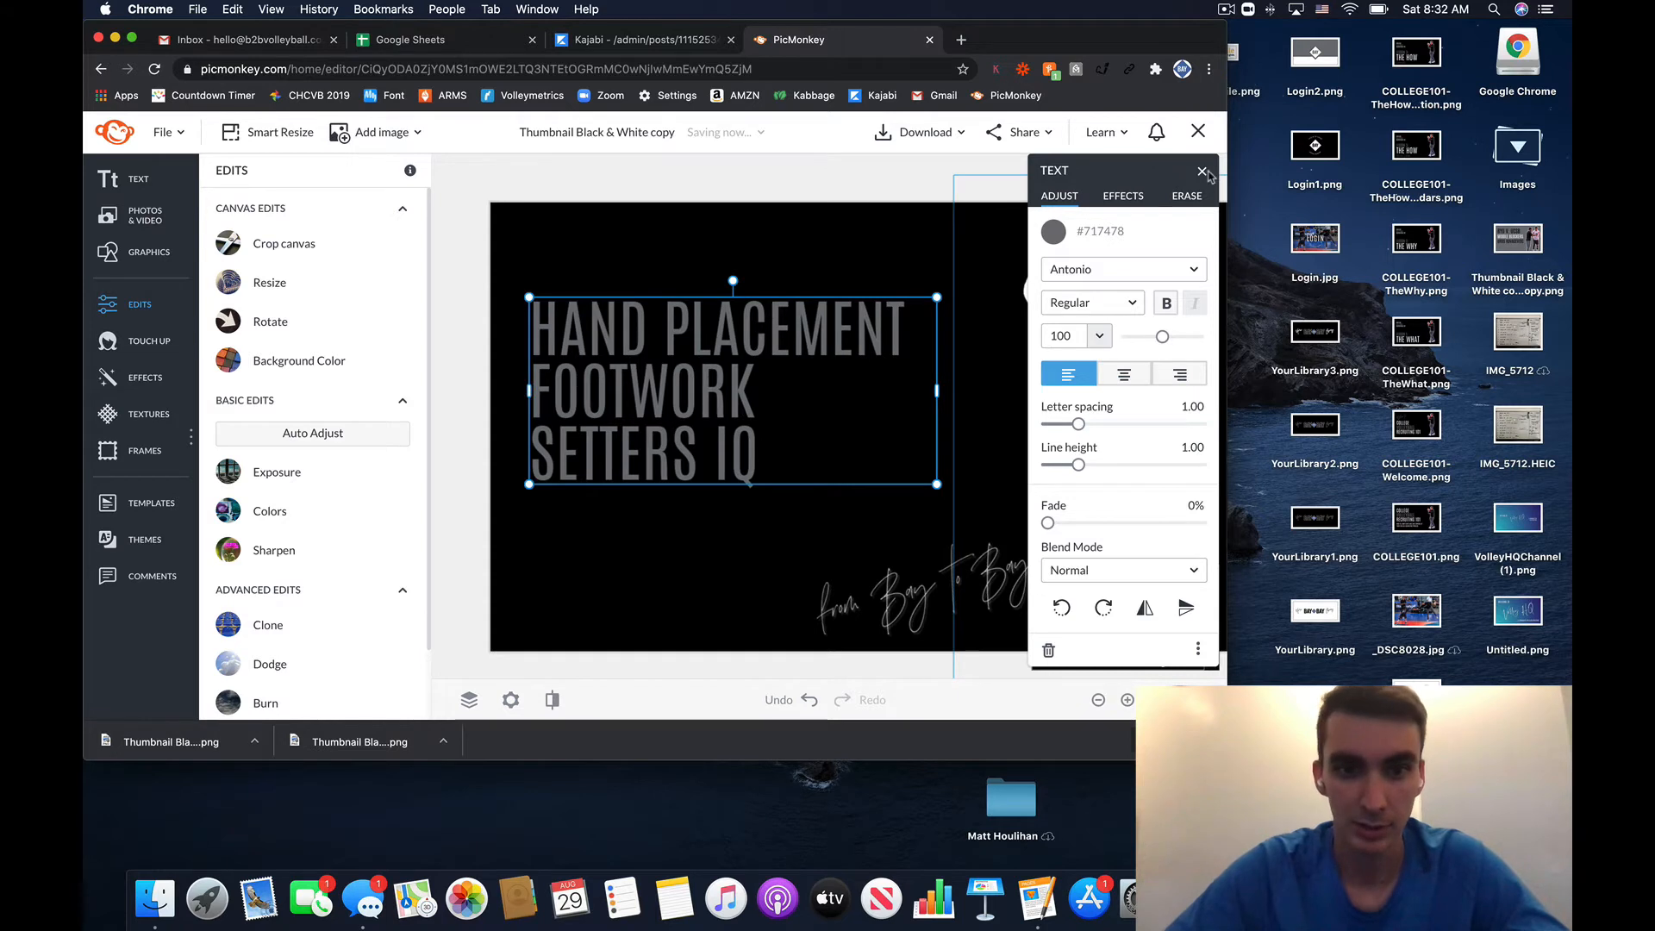
pyautogui.doubleClick(706, 374)
pyautogui.click(706, 374)
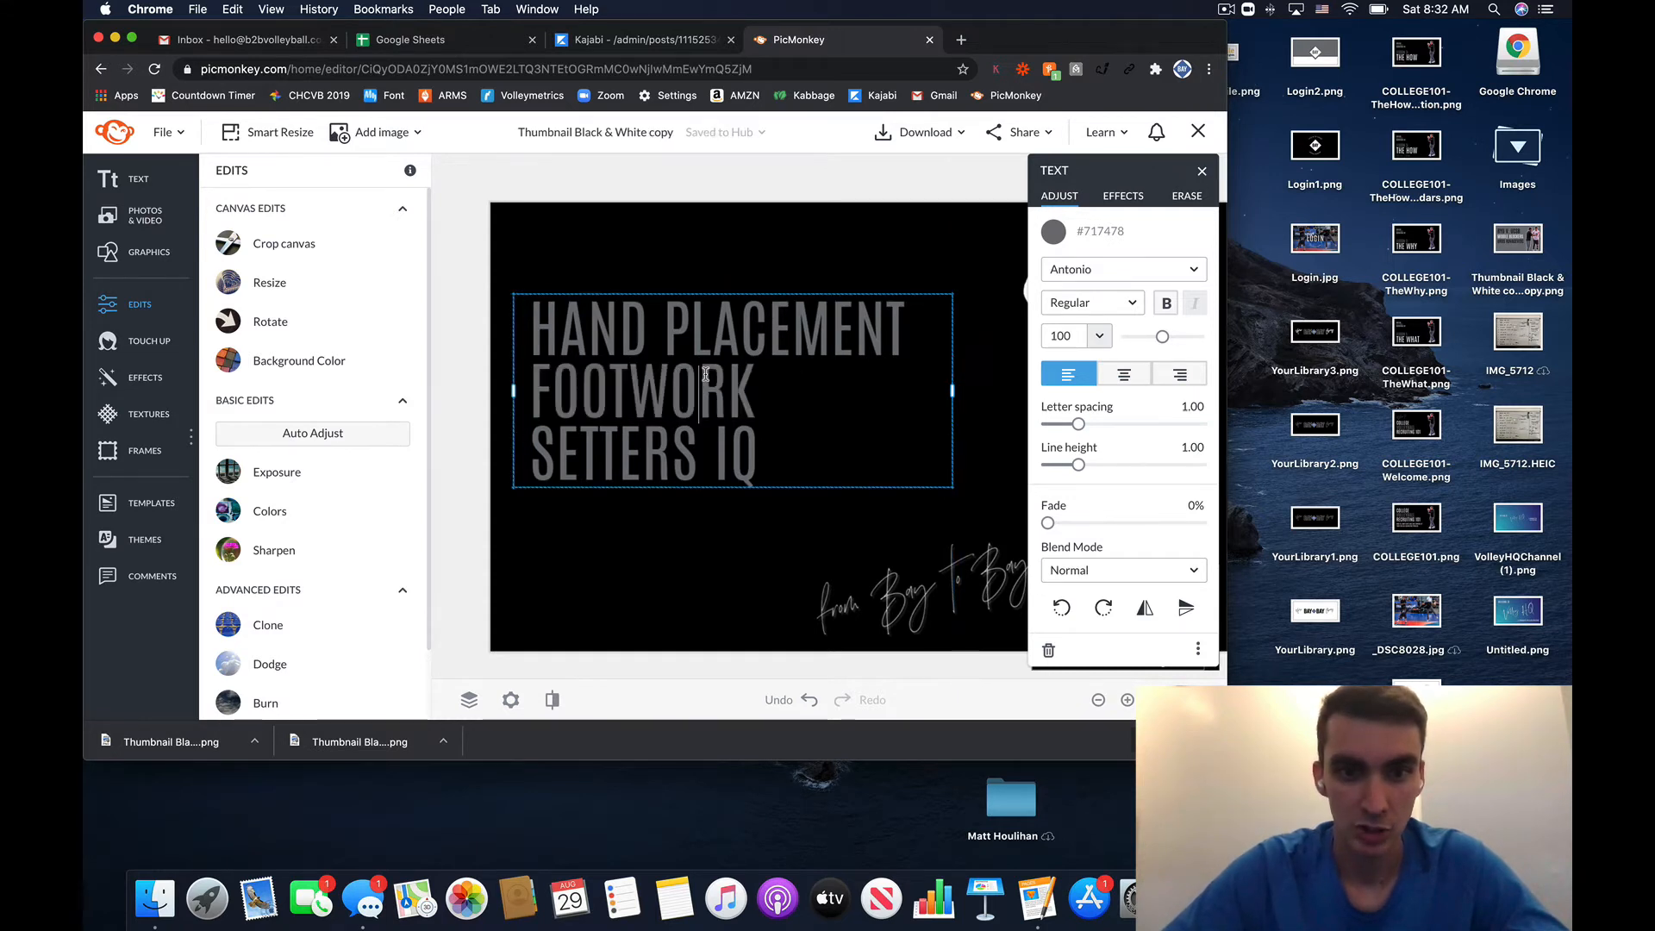
pyautogui.doubleClick(762, 378)
pyautogui.click(761, 377)
pyautogui.moveTo(761, 378); pyautogui.dragTo(530, 376)
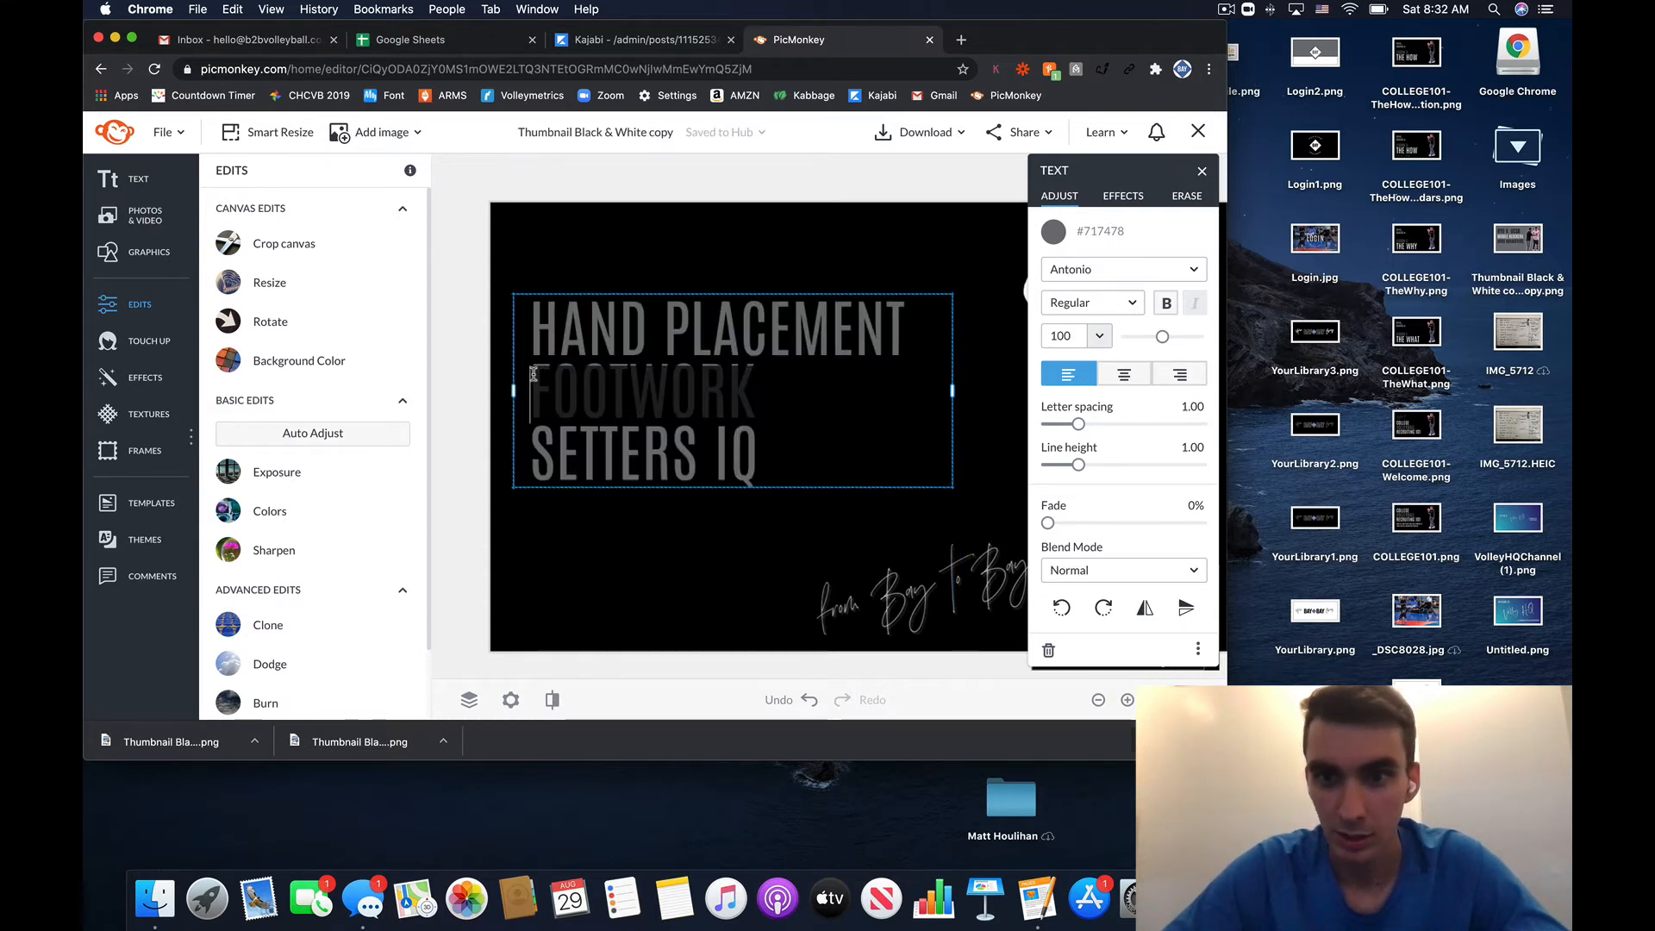
# - Make the word FOOTWORK white
pyautogui.click(1053, 231)
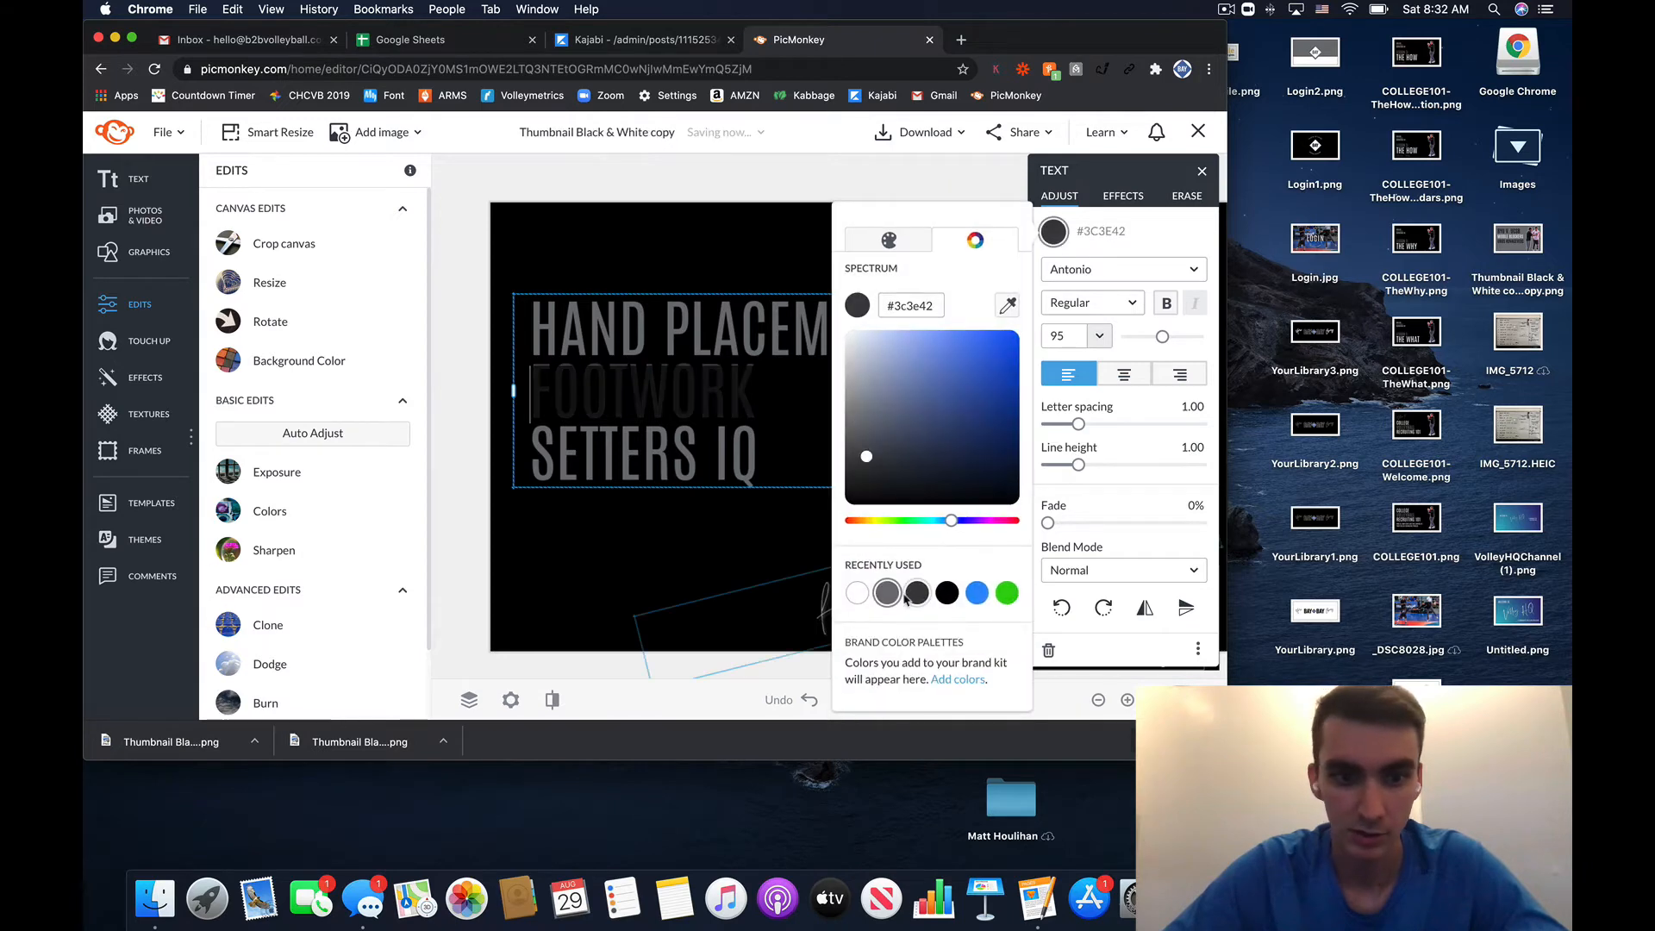
pyautogui.click(857, 591)
pyautogui.click(496, 665)
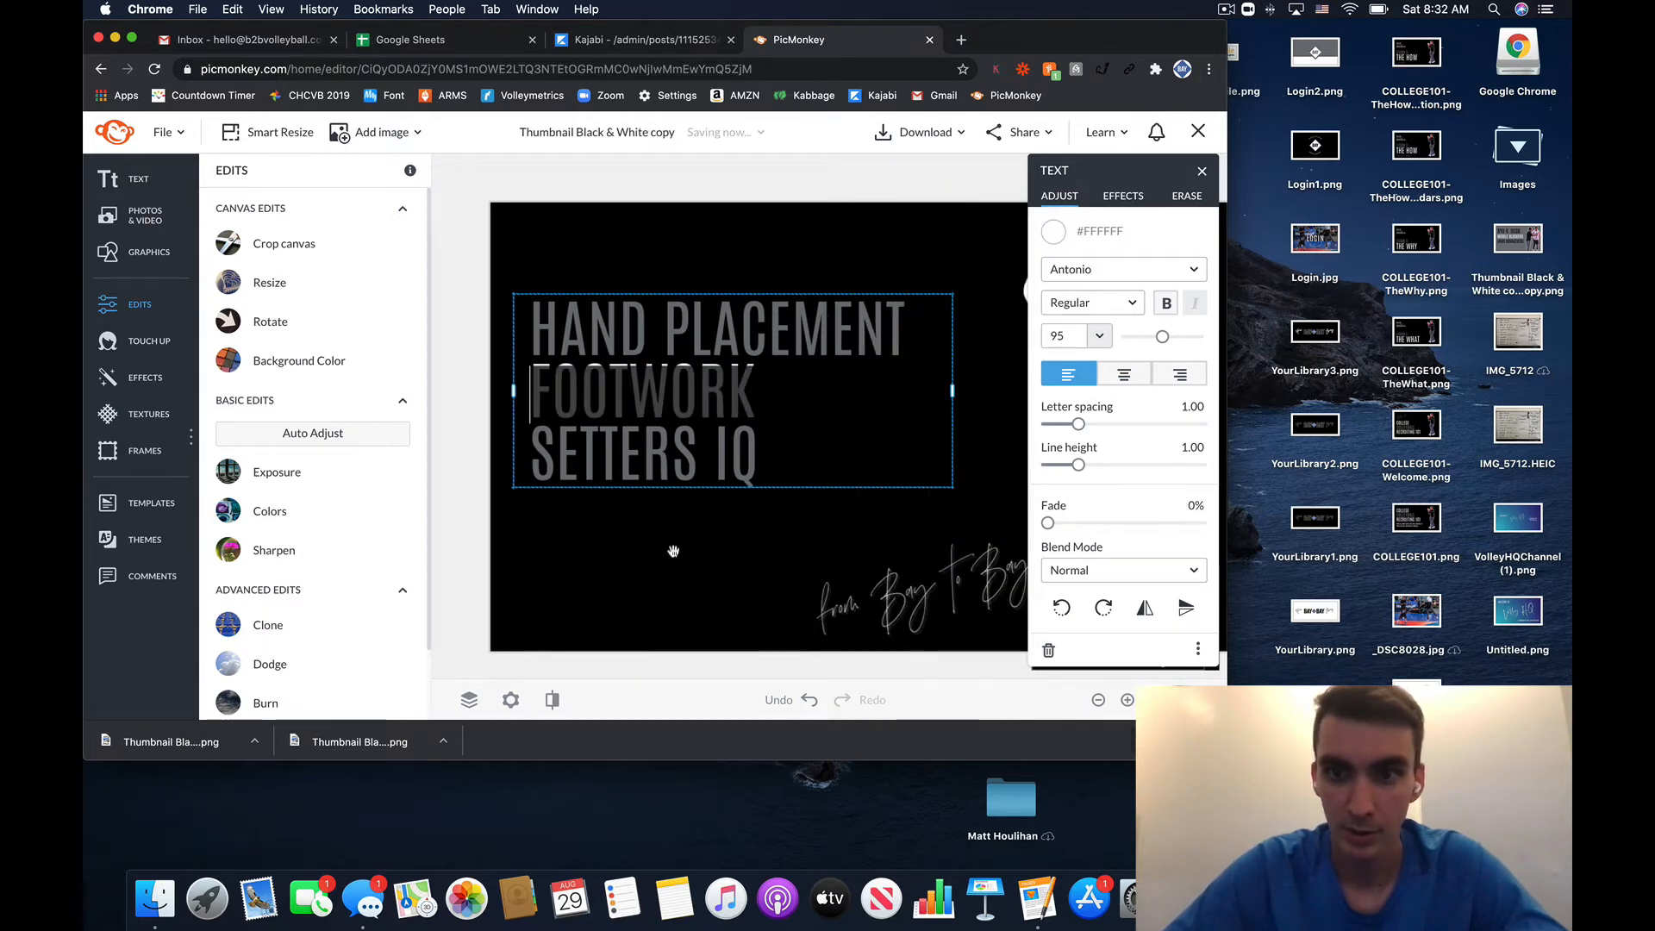
pyautogui.click(1201, 173)
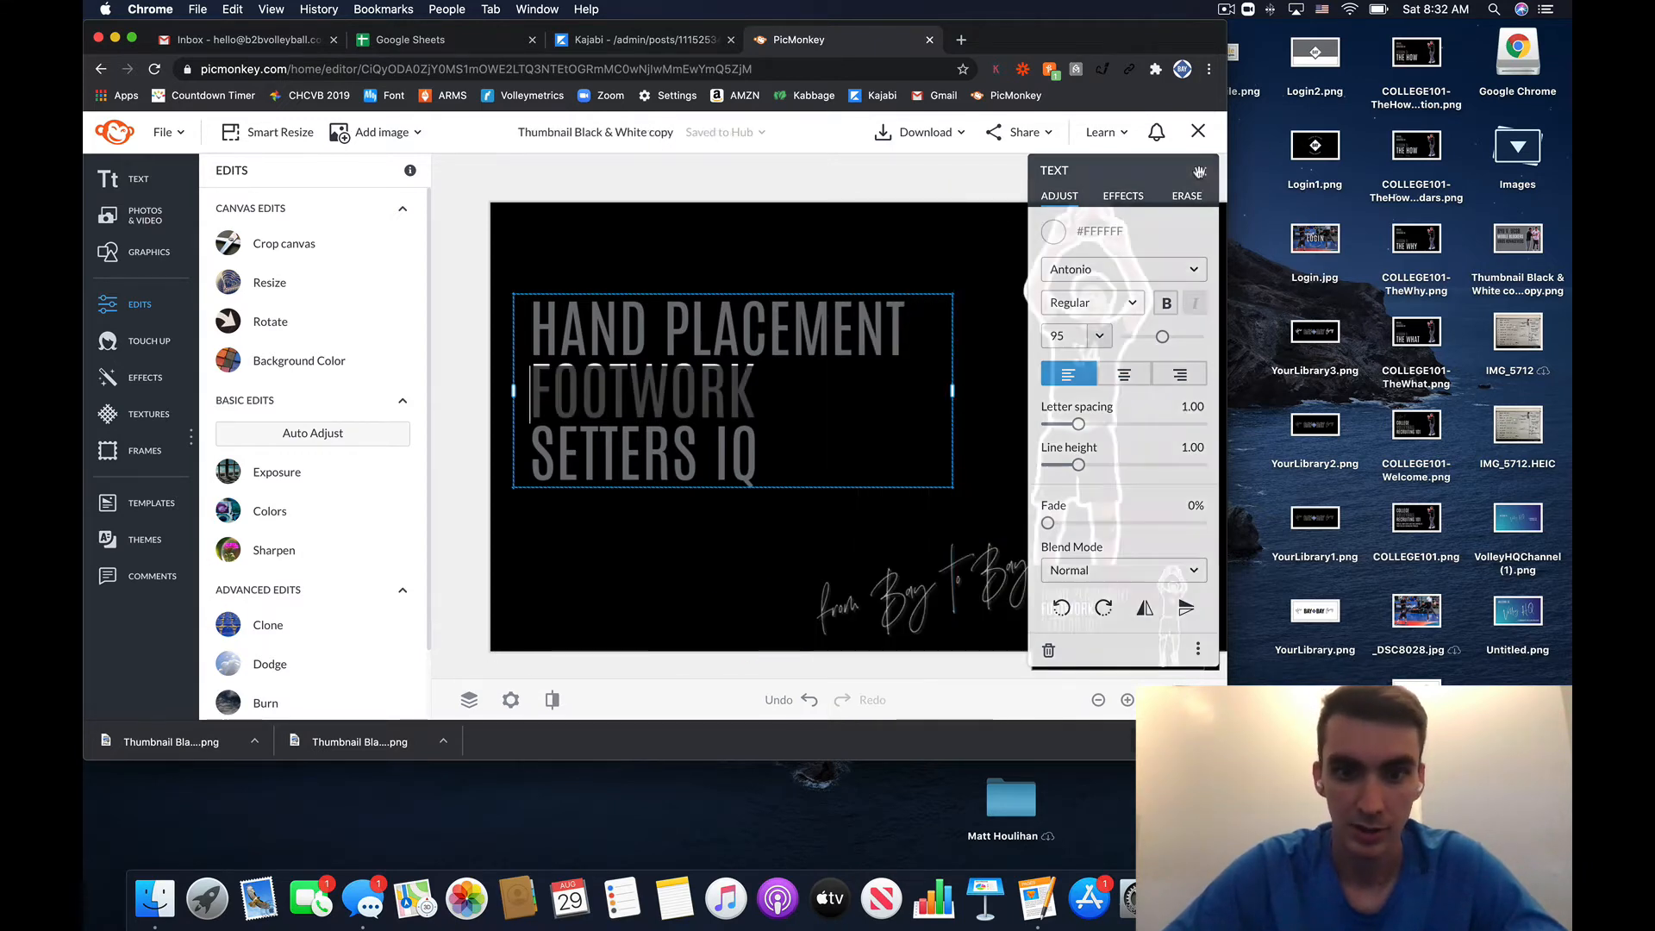
# - Replace the 'from Bay to Bay' script with 'Module 1' and move it beneath the title
pyautogui.click(904, 595)
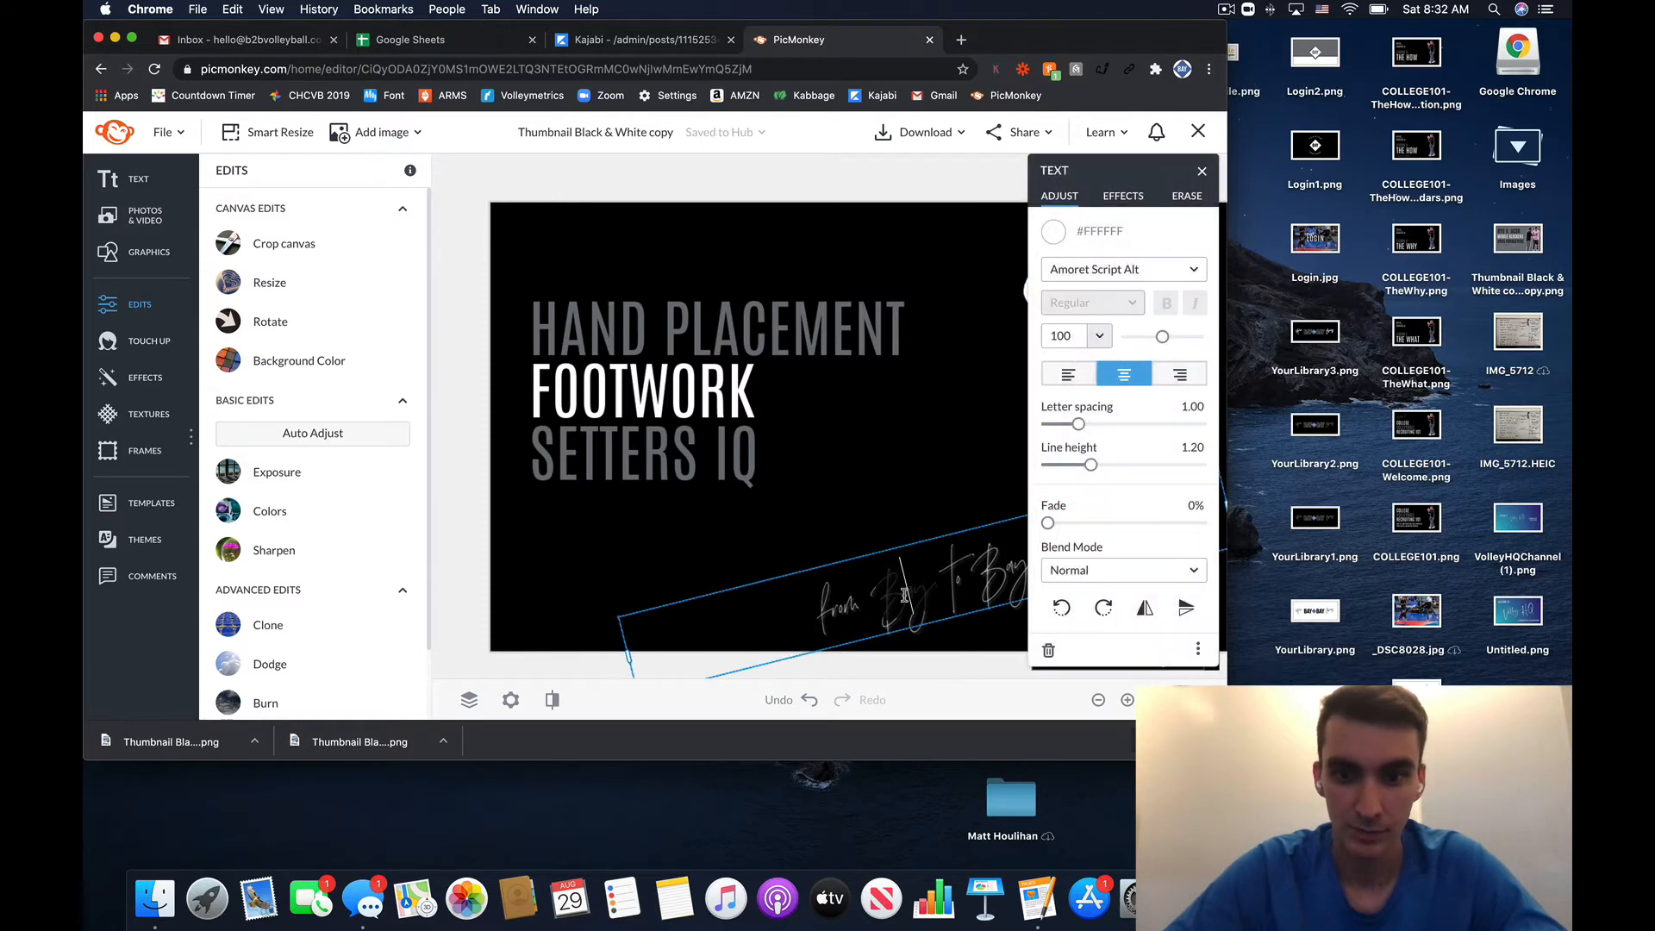
pyautogui.click(1017, 567)
pyautogui.moveTo(1024, 564); pyautogui.dragTo(806, 594)
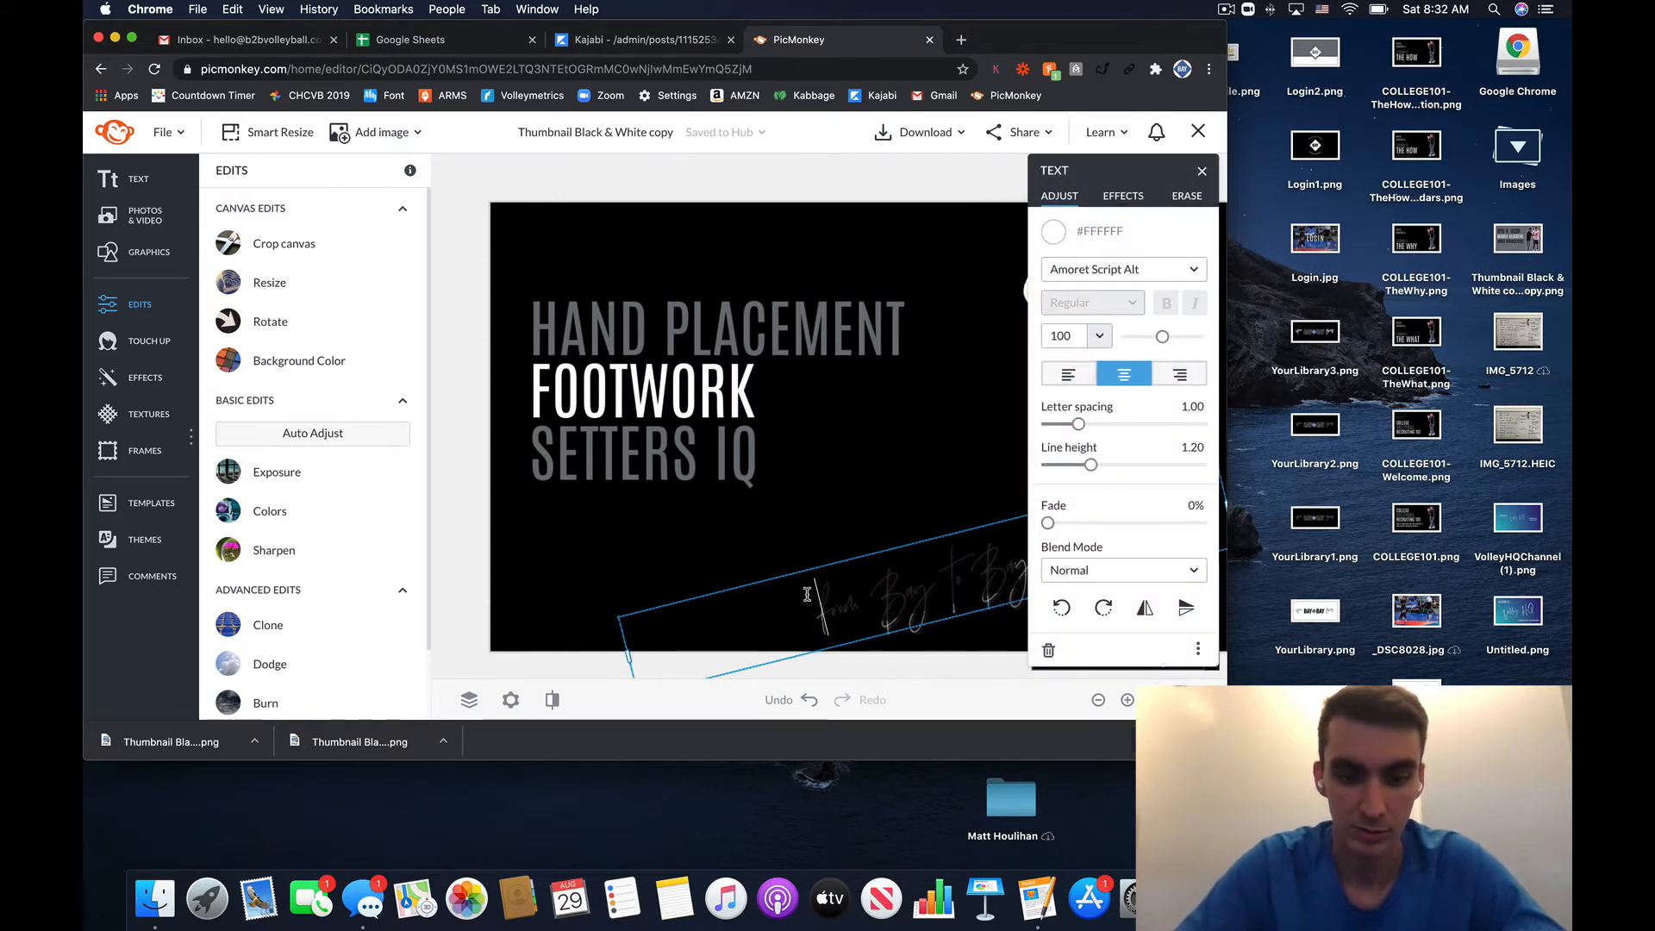
pyautogui.write('Modaley')
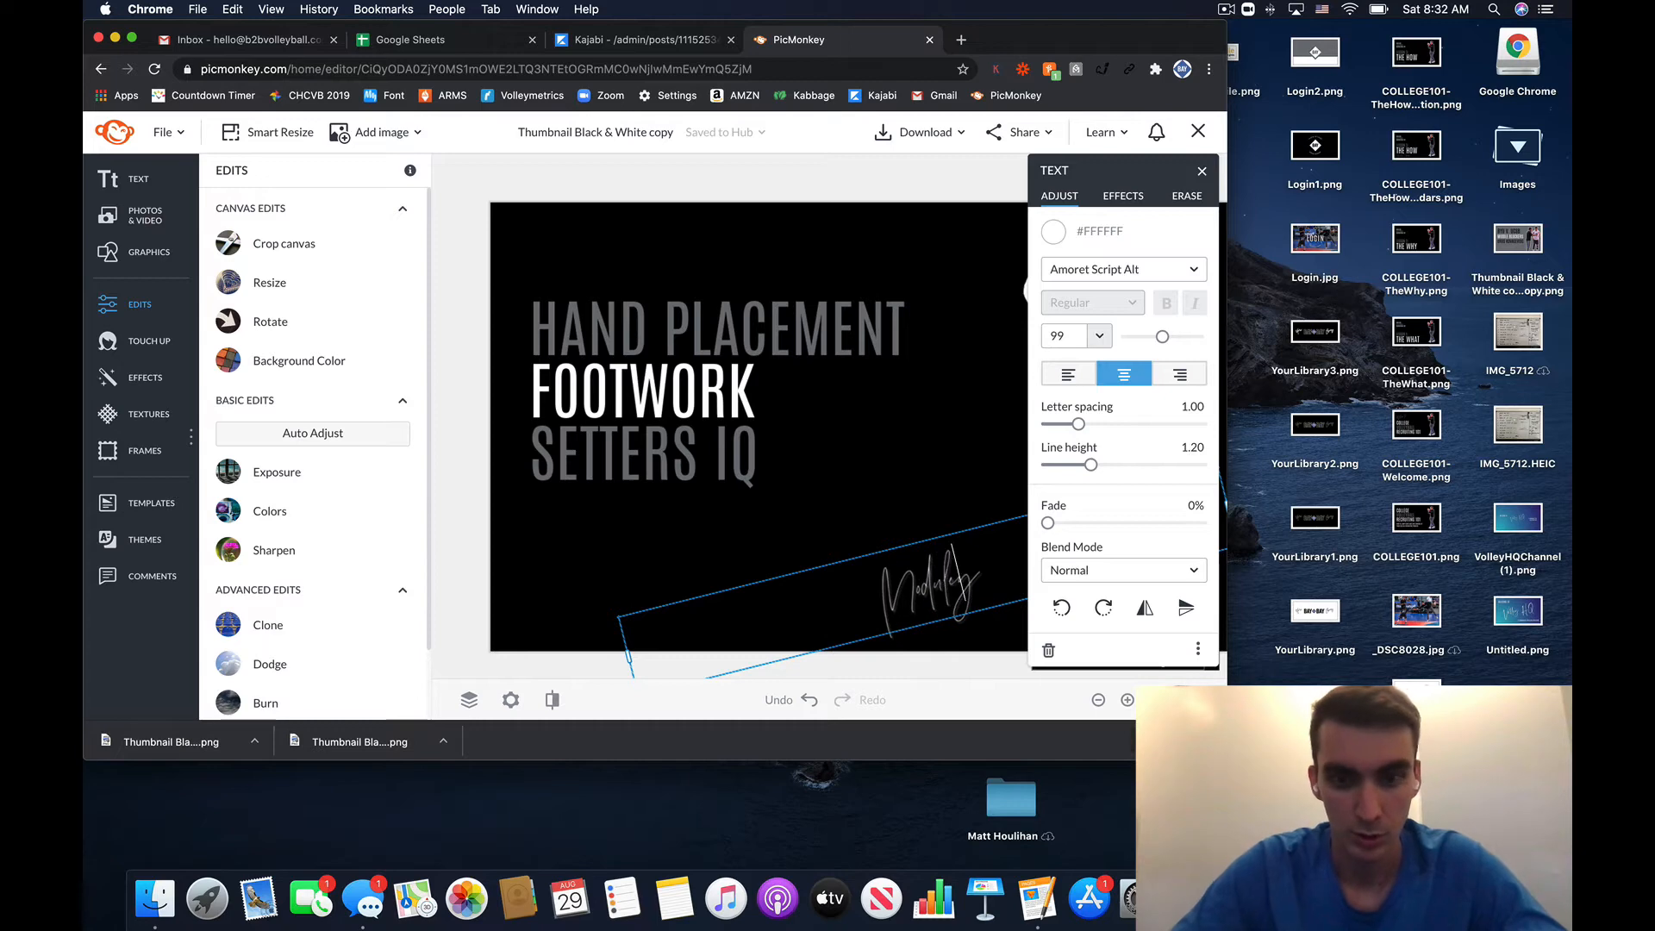
pyautogui.press('Left')
pyautogui.press('BackSpace')
pyautogui.press('BackSpace')
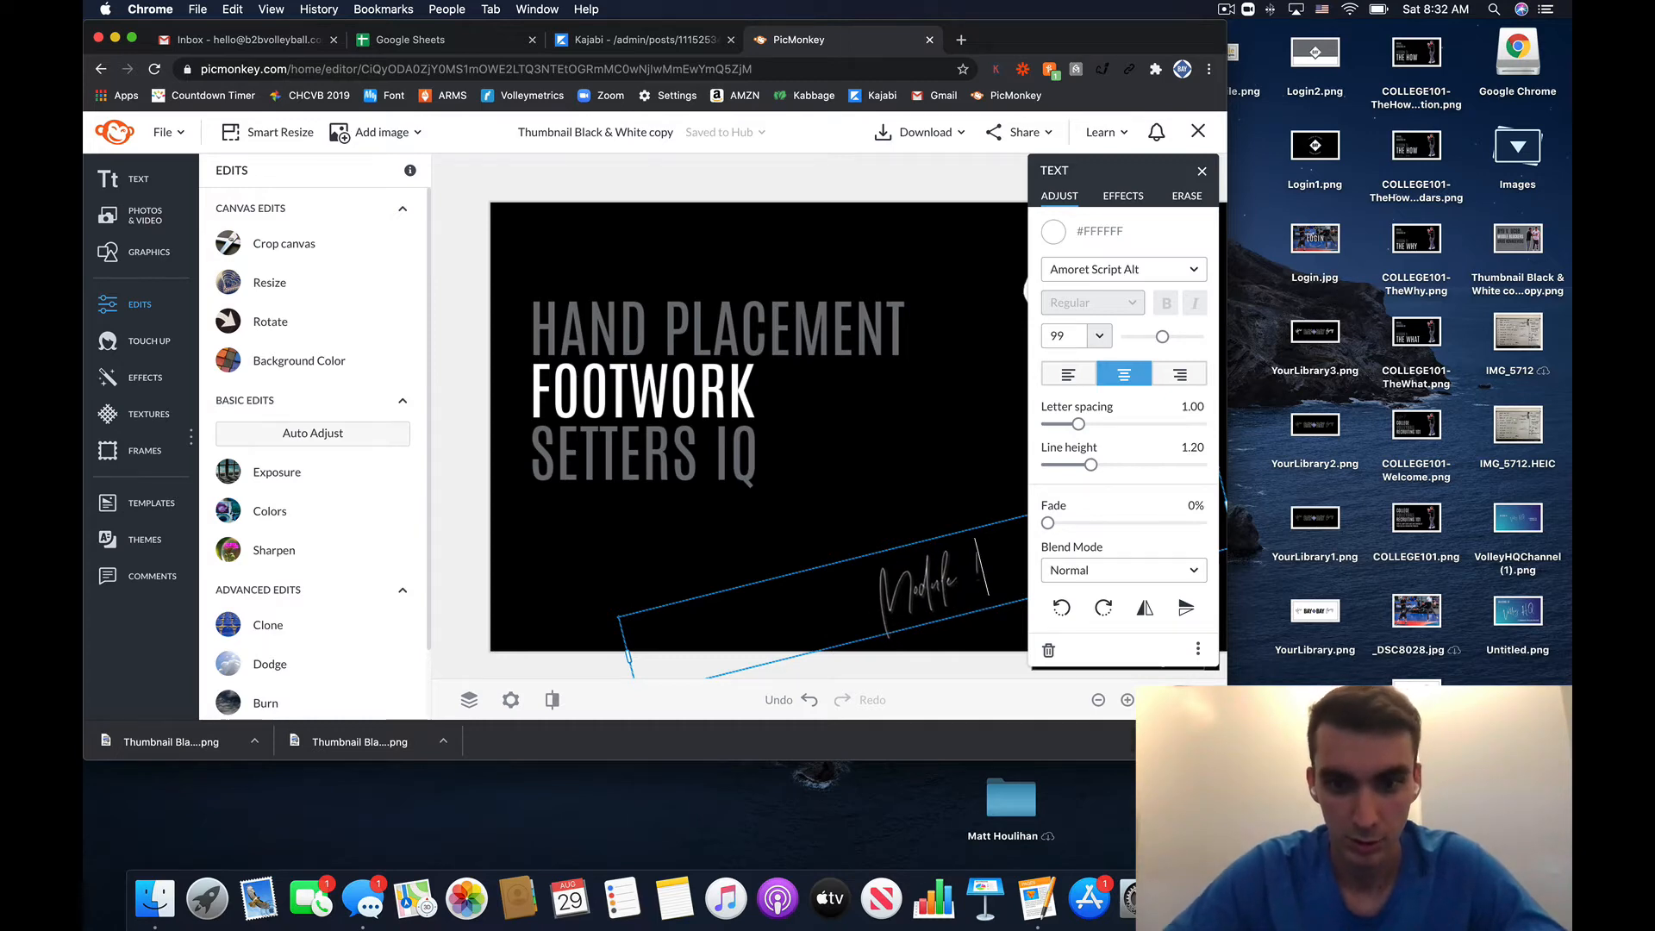
pyautogui.write('100')
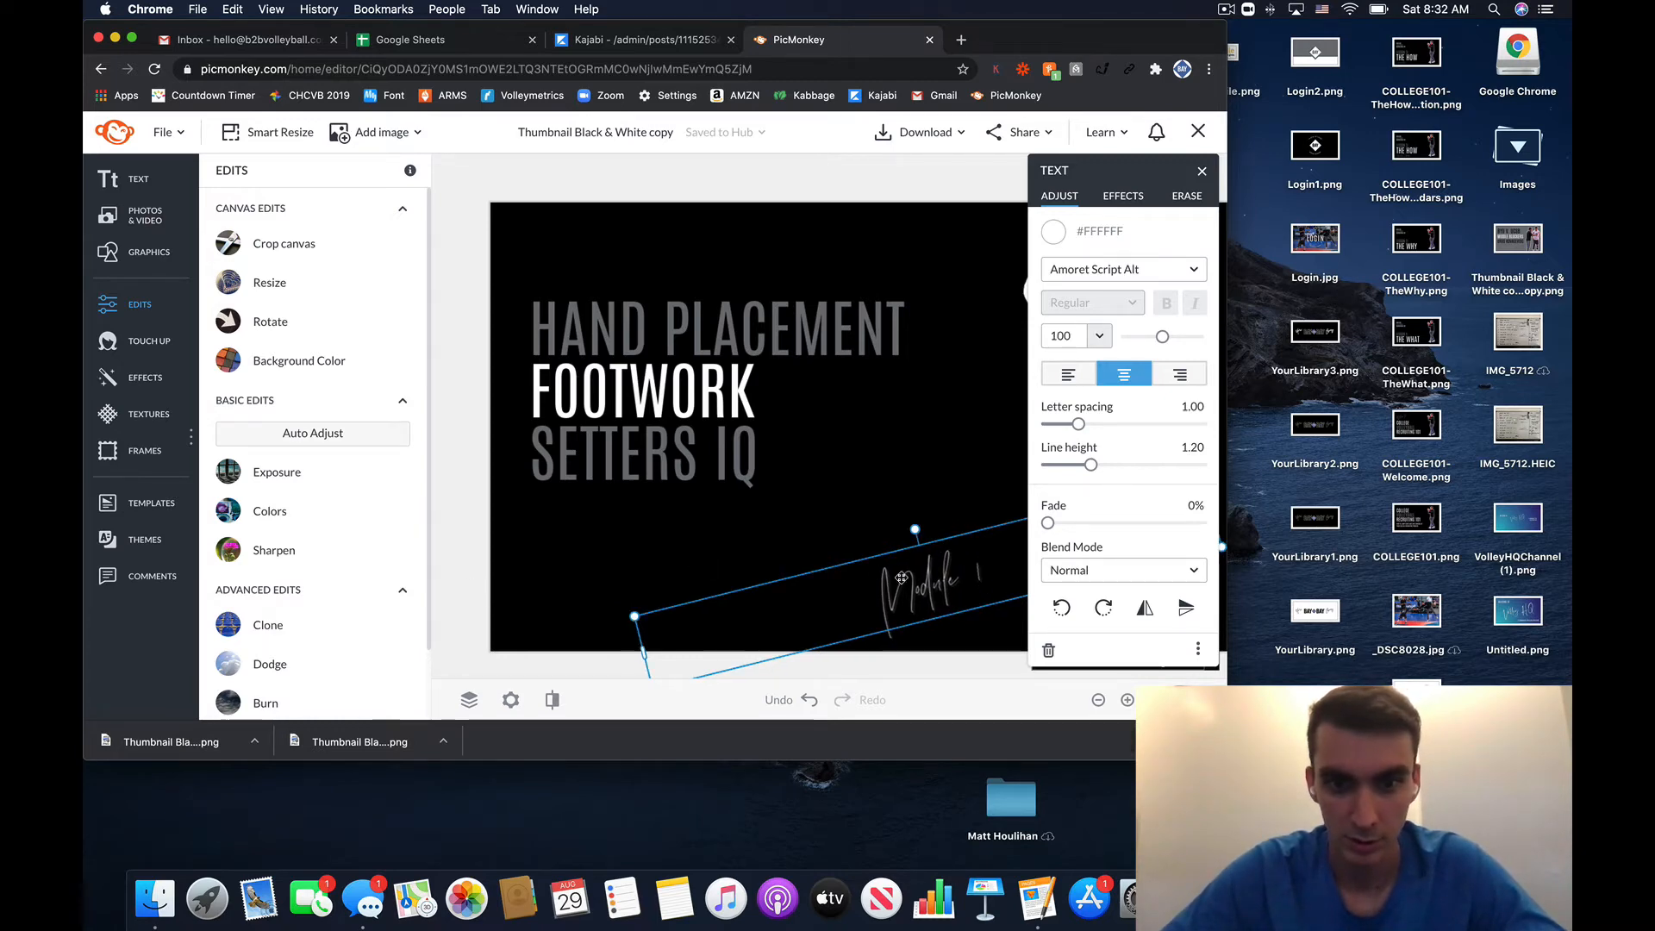
pyautogui.moveTo(905, 576); pyautogui.dragTo(777, 517)
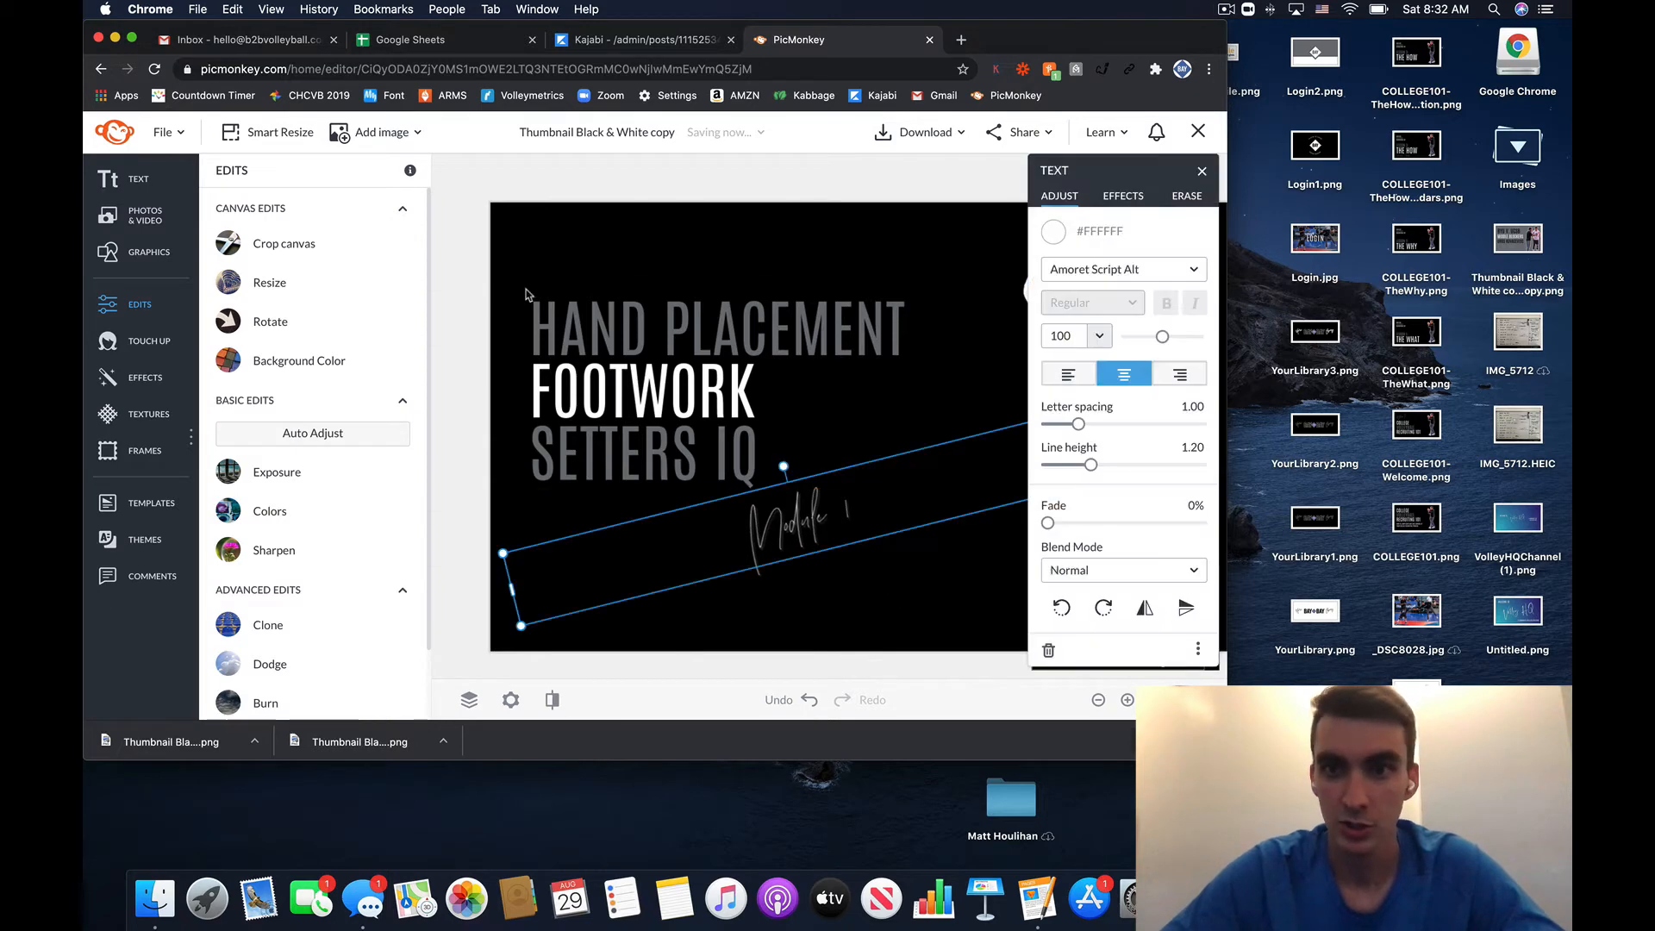
pyautogui.click(458, 251)
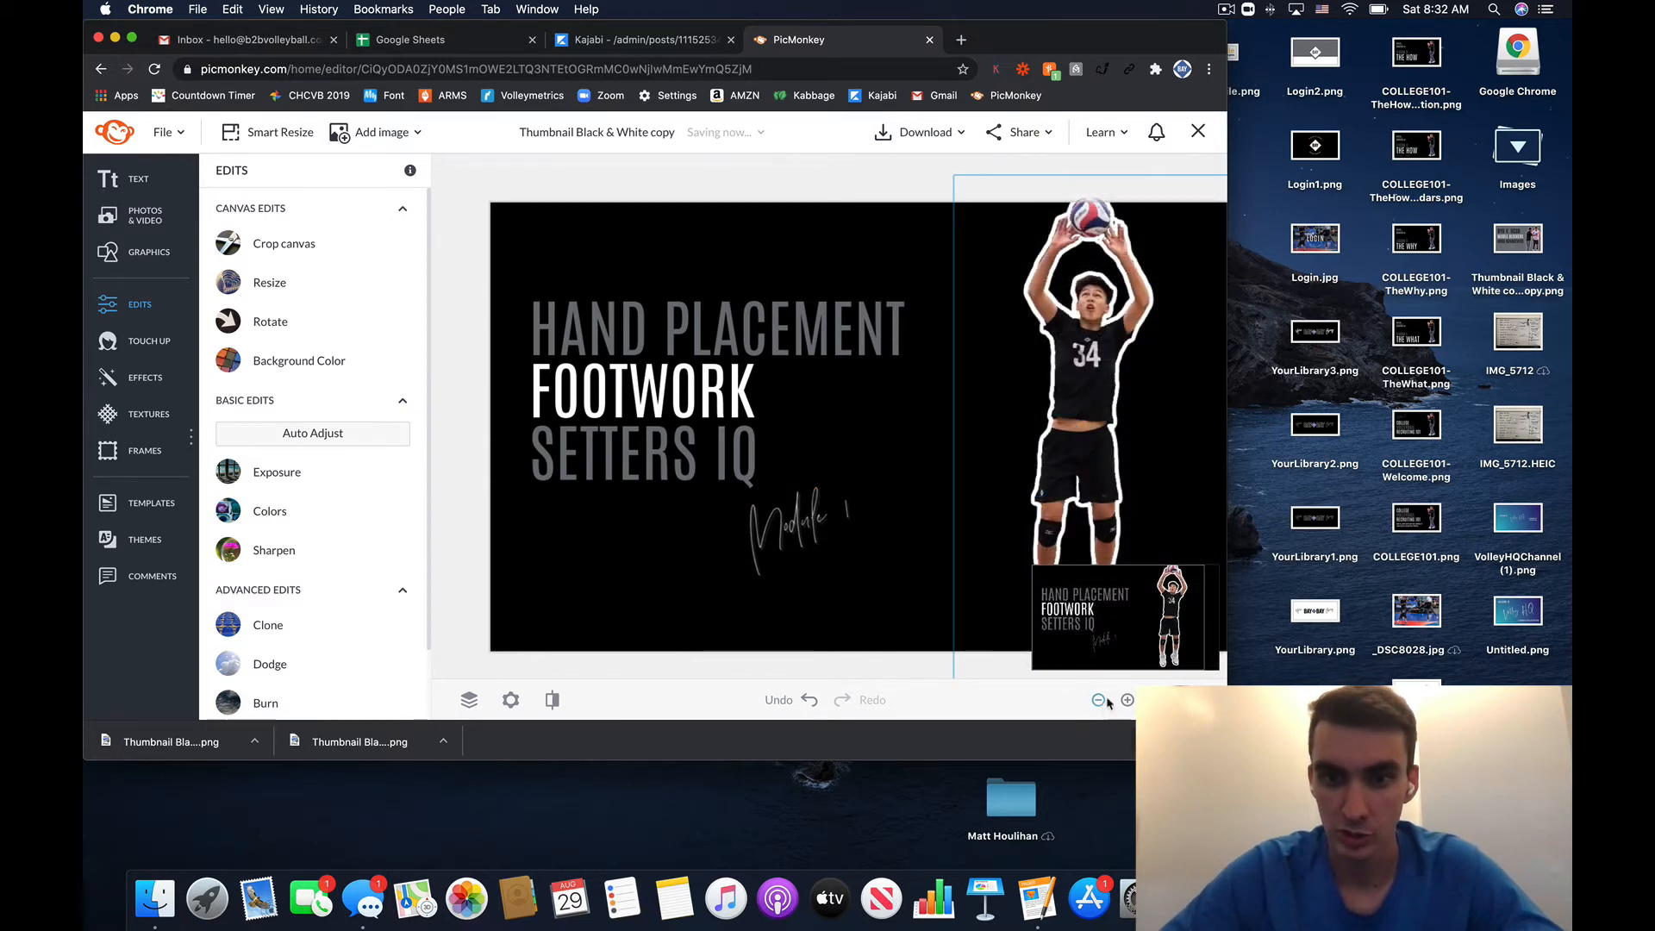
# - Smart Resize the thumbnail to the Facebook Post size, 1200 x 1200 px
pyautogui.click(1099, 700)
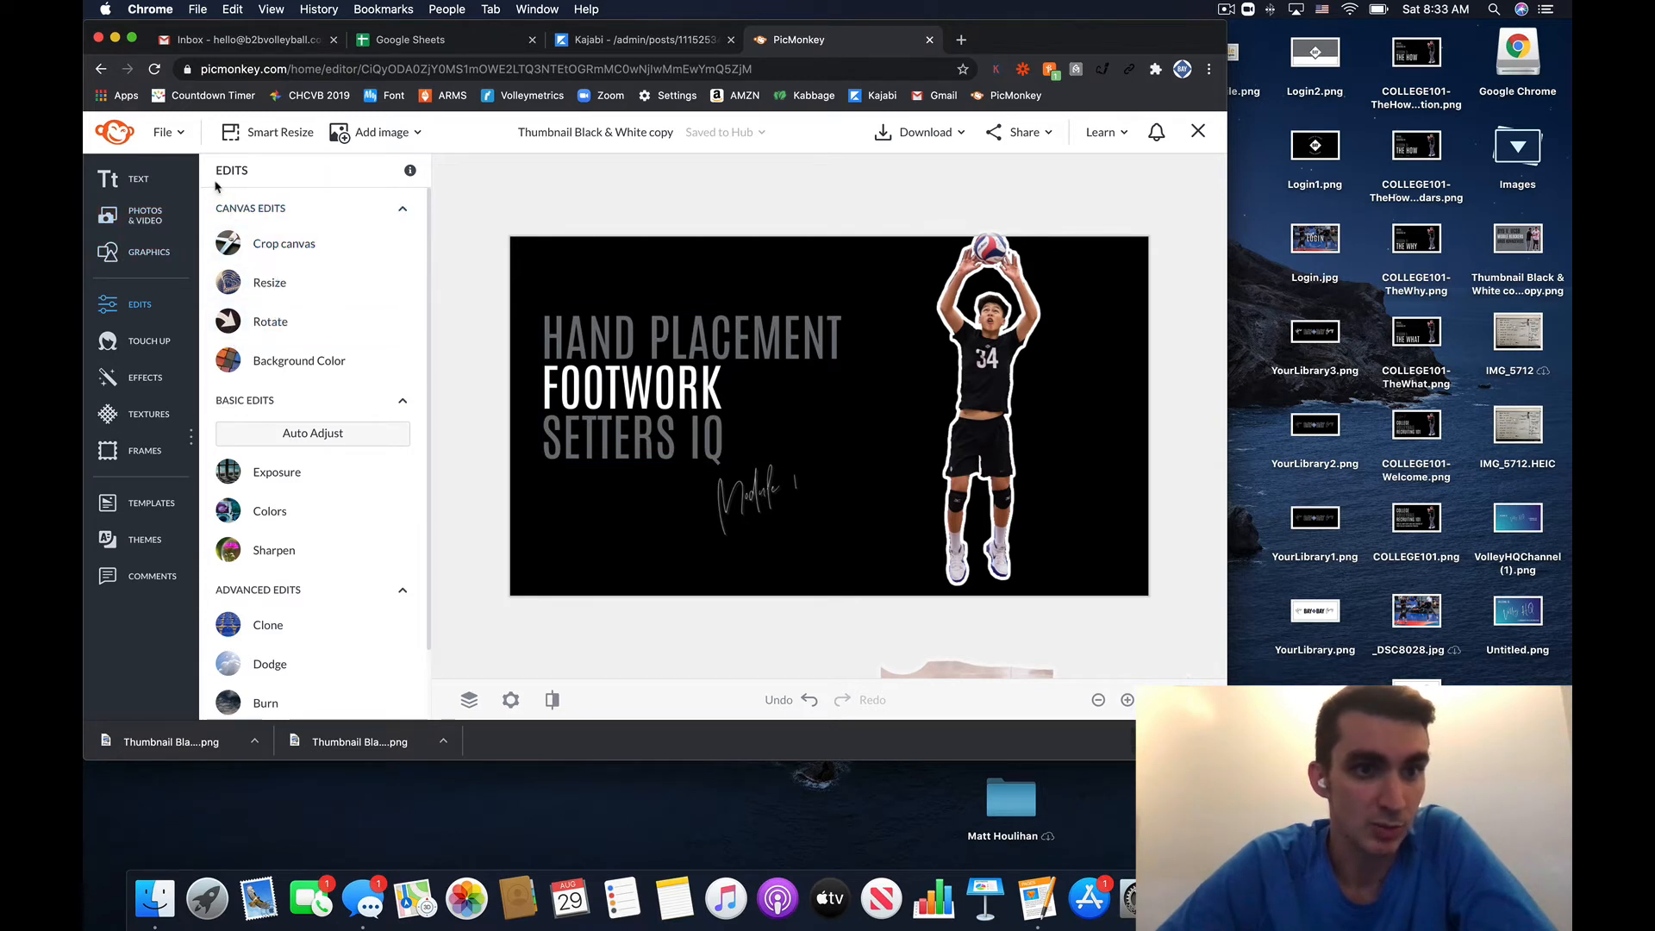
pyautogui.click(287, 134)
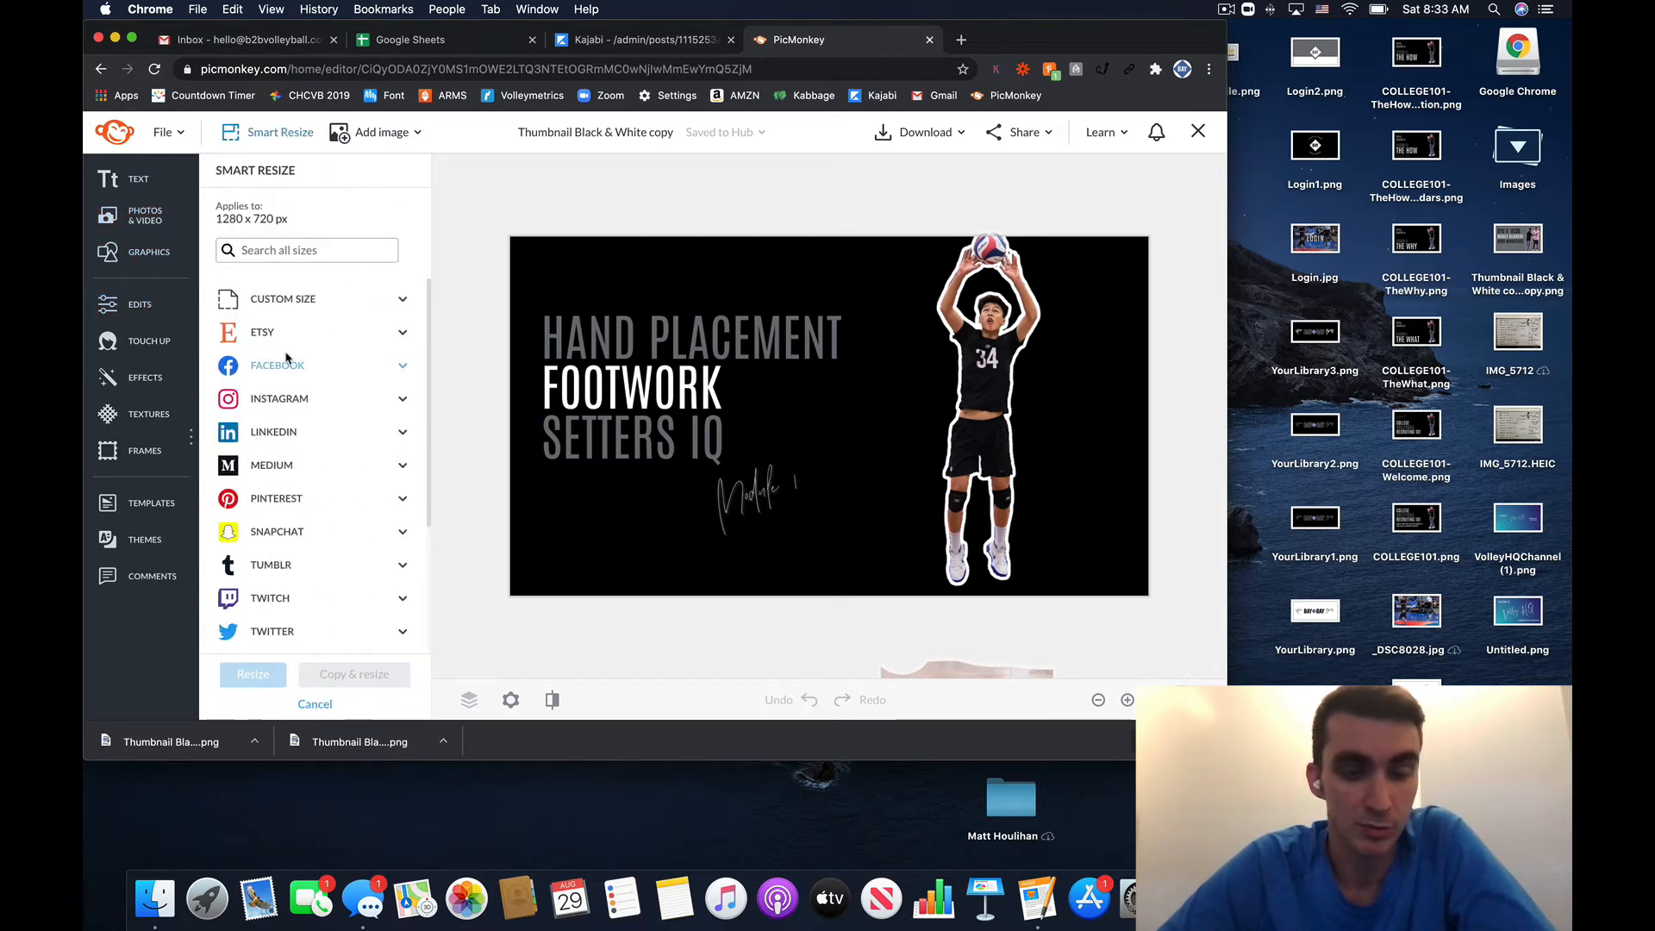
pyautogui.click(394, 365)
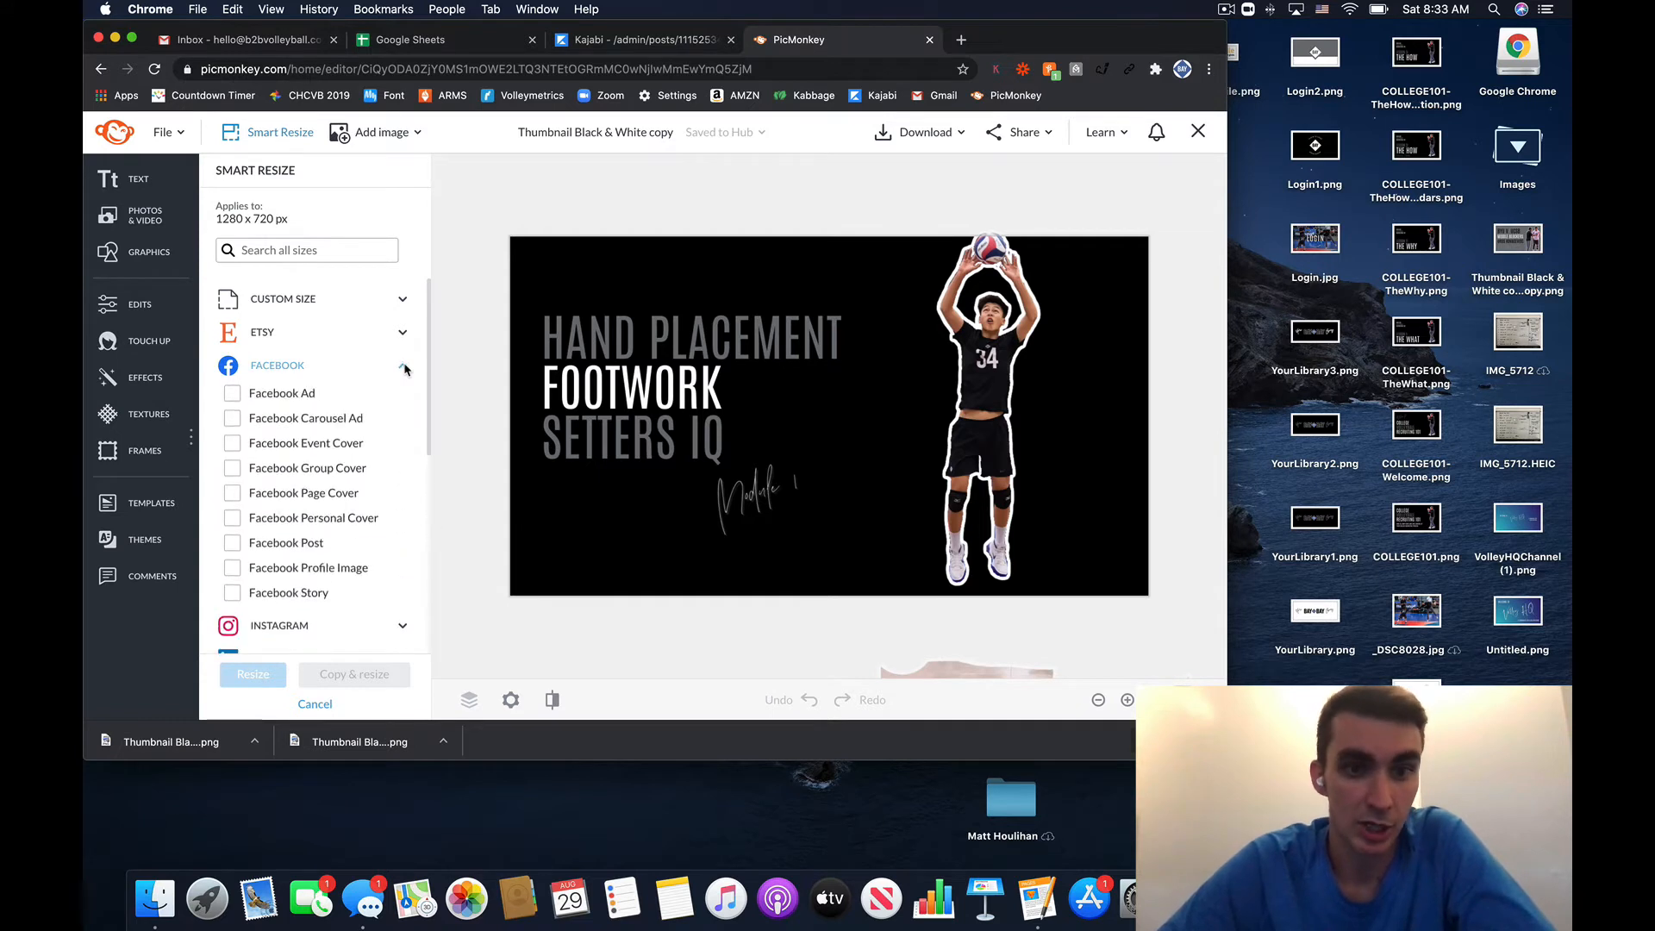
pyautogui.scroll(-1, 293, 469)
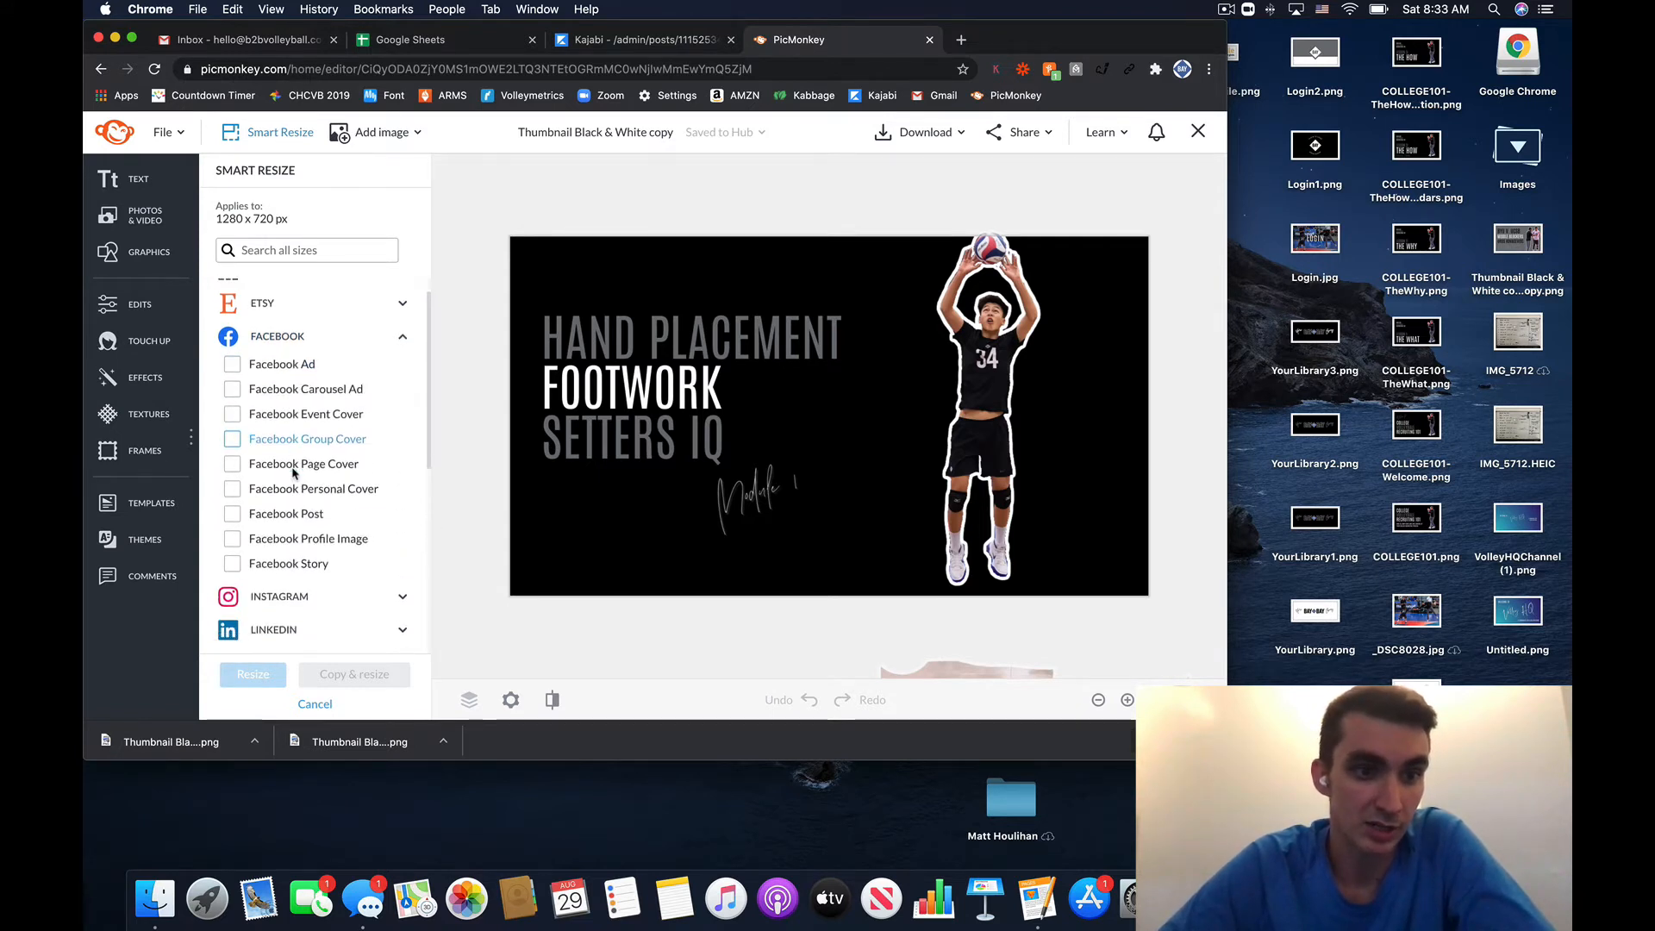
pyautogui.click(232, 514)
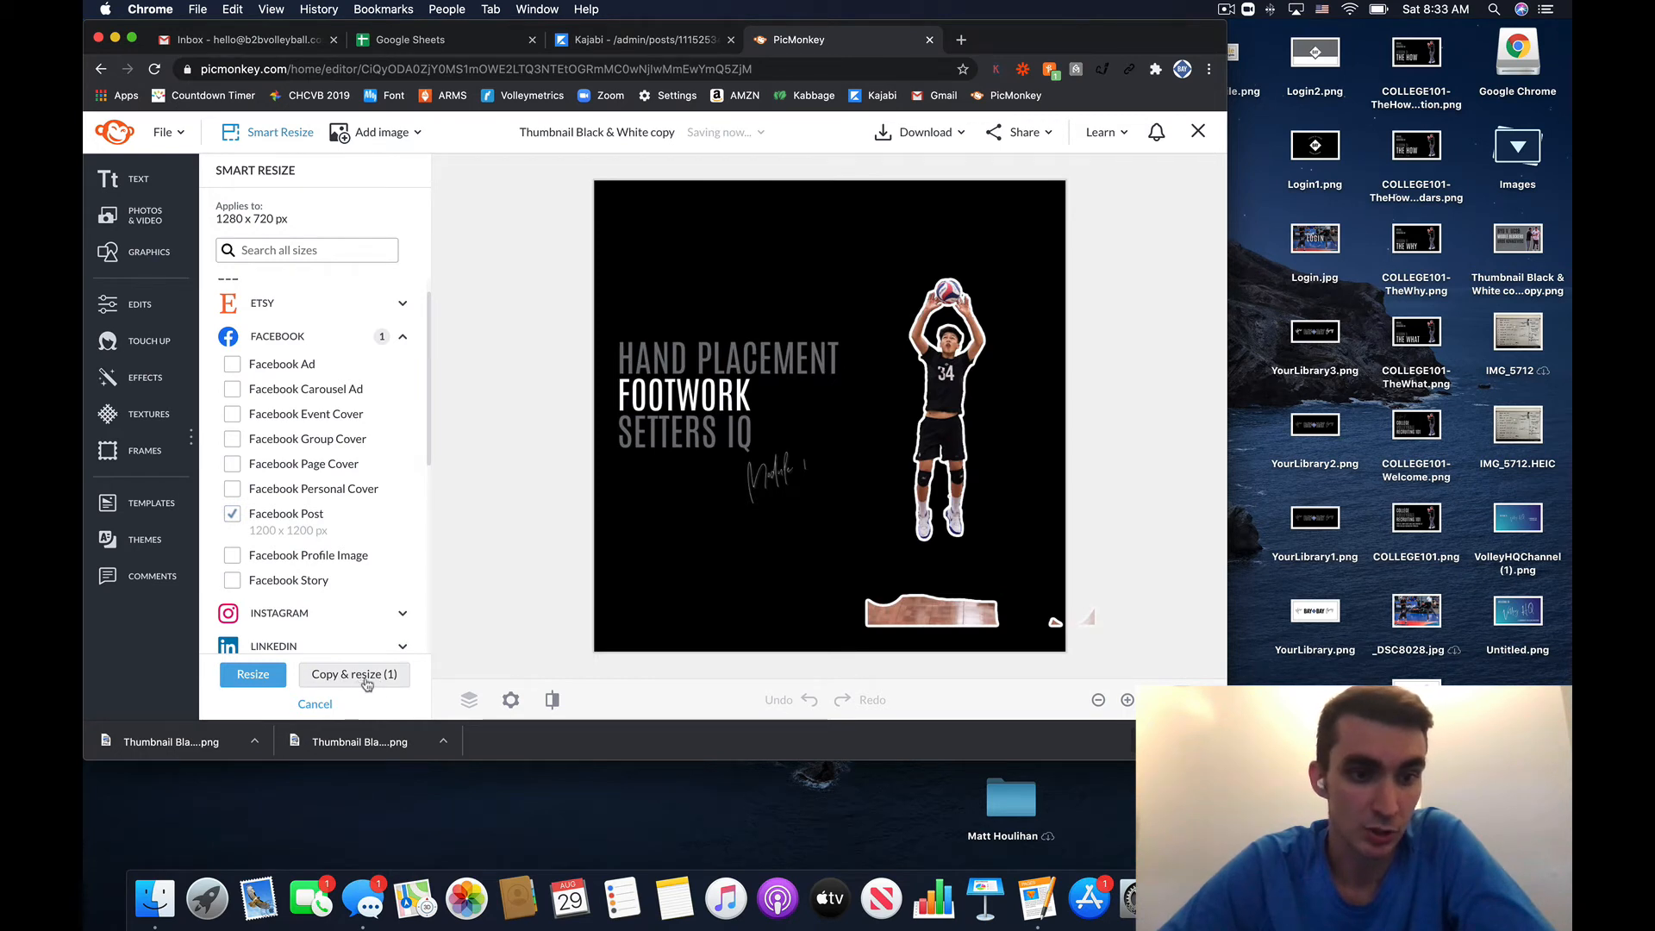
pyautogui.click(258, 677)
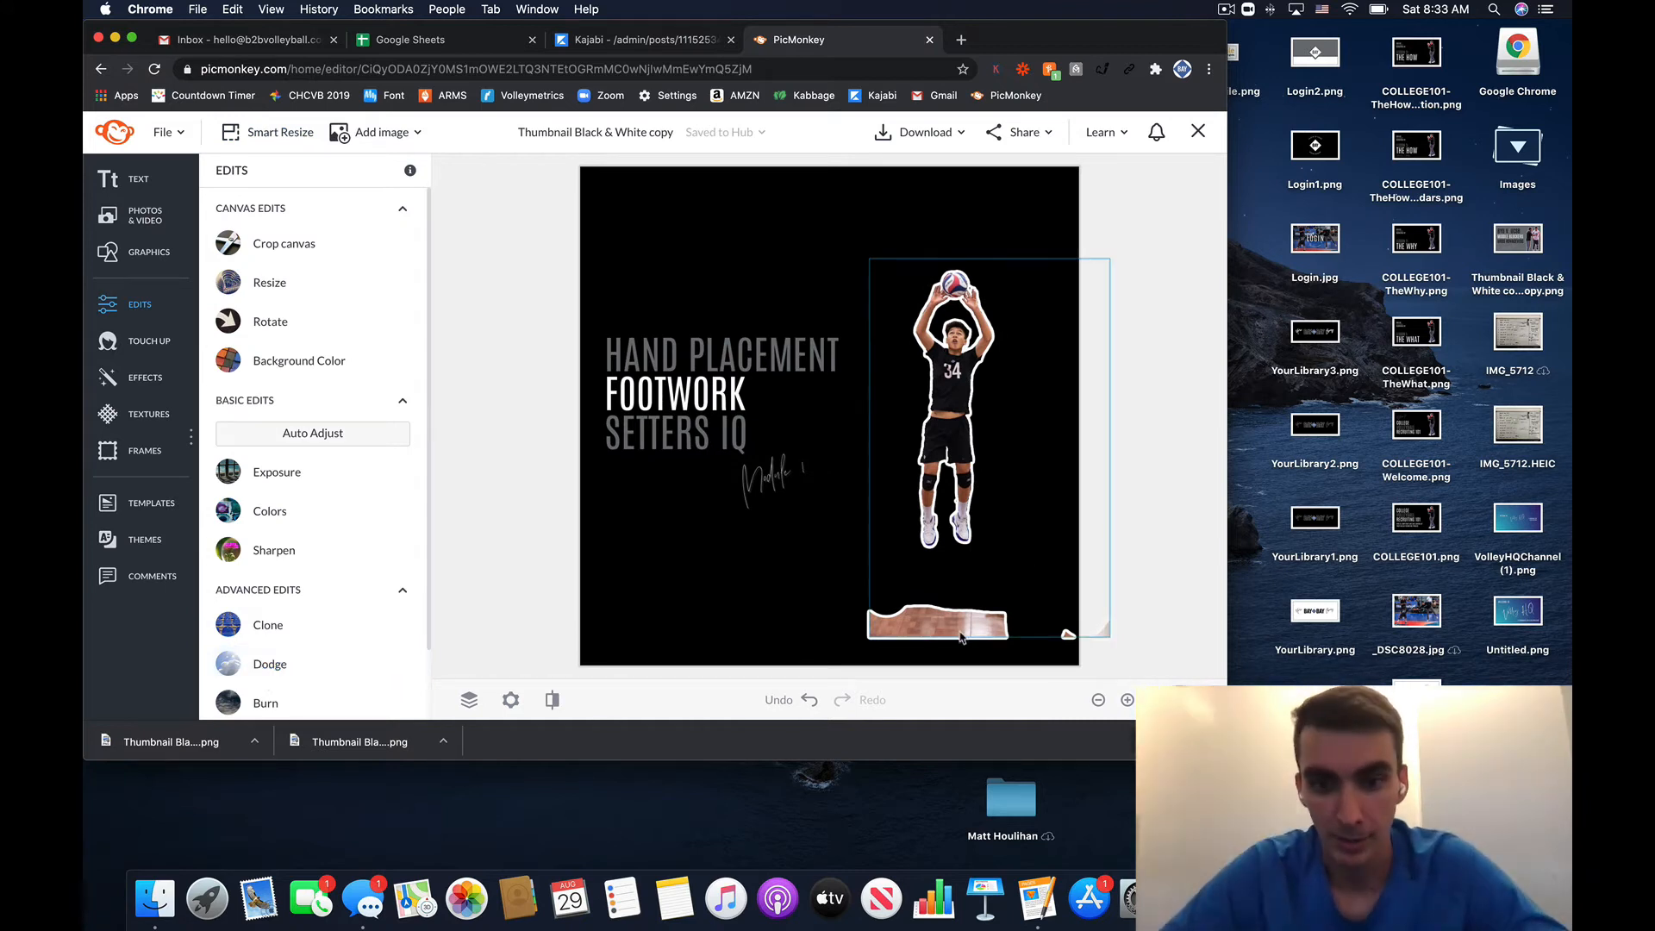
# - Erase the floor strip beneath the volleyball setter in the player image
pyautogui.click(980, 595)
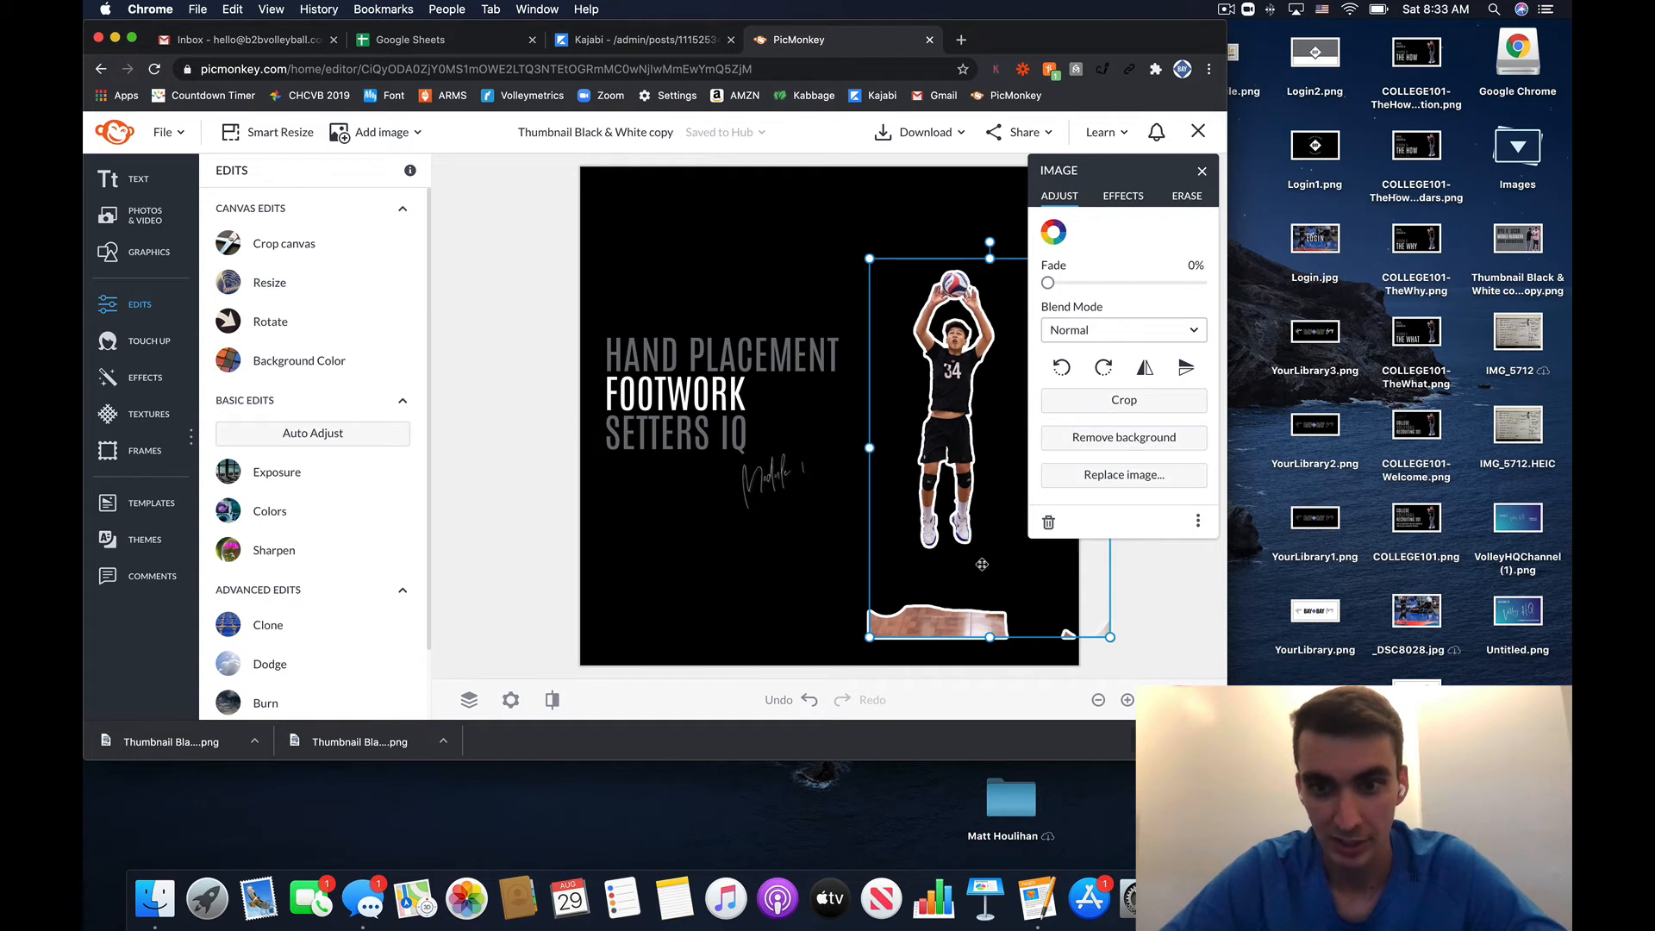
pyautogui.click(1196, 203)
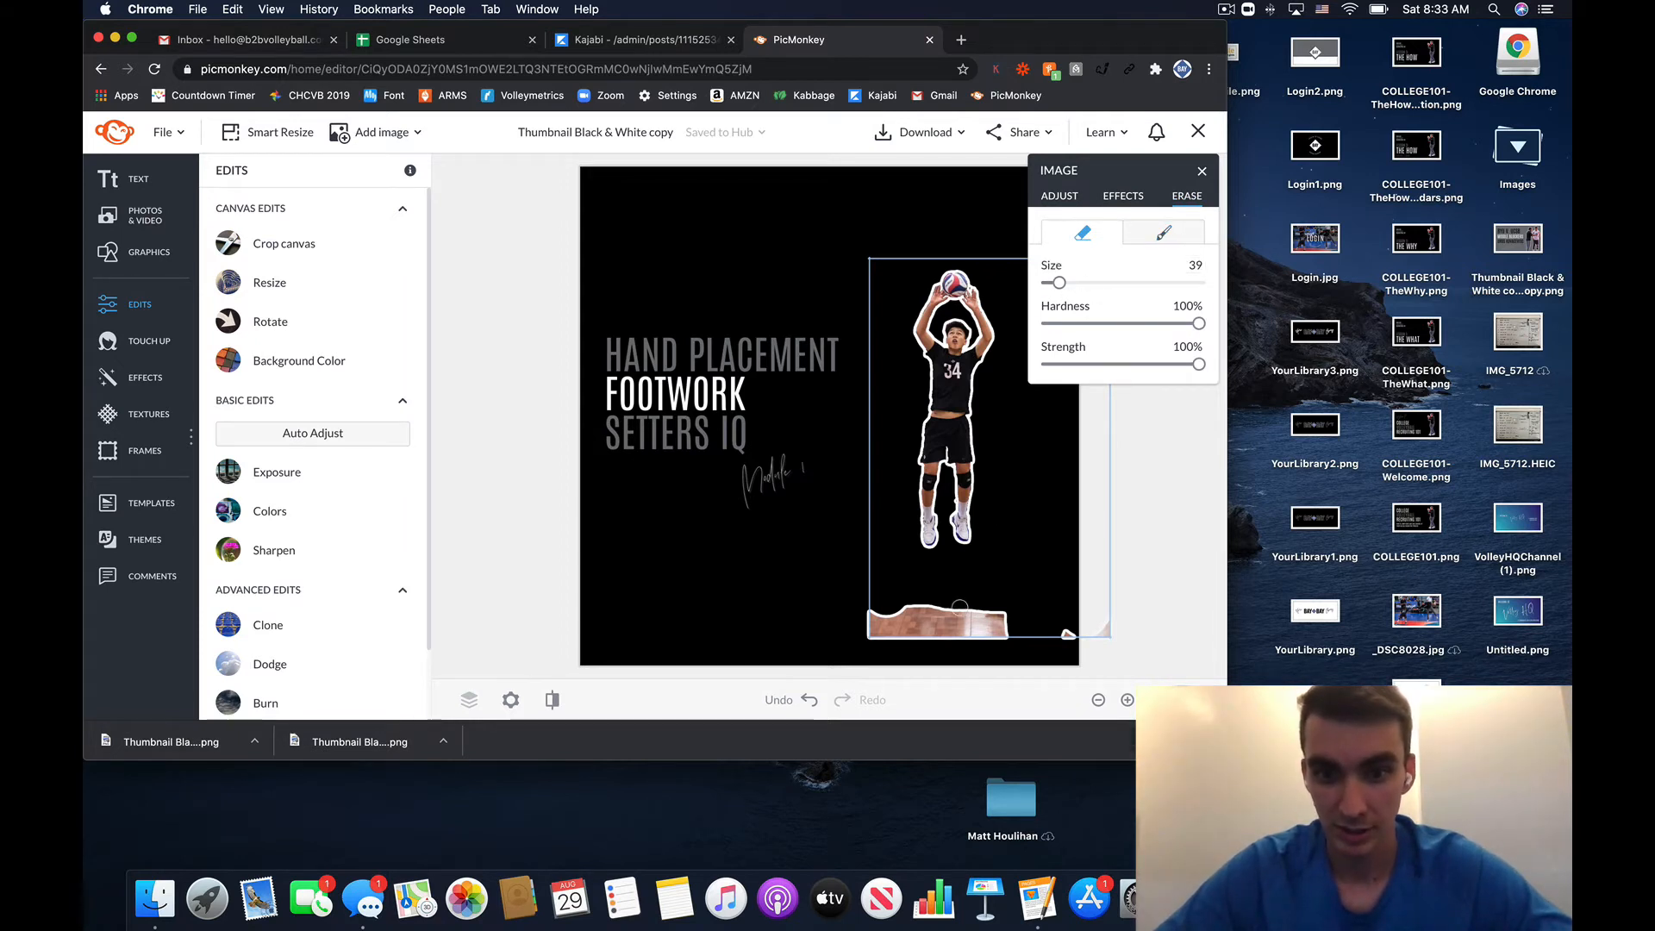
pyautogui.moveTo(991, 612)
pyautogui.mouseDown()
pyautogui.moveTo(950, 609)
pyautogui.moveTo(1004, 616)
pyautogui.moveTo(984, 636)
pyautogui.moveTo(1055, 645)
pyautogui.moveTo(1129, 620)
pyautogui.moveTo(924, 626)
pyautogui.moveTo(960, 614)
pyautogui.moveTo(836, 637)
pyautogui.moveTo(886, 631)
pyautogui.moveTo(882, 612)
pyautogui.moveTo(967, 614)
pyautogui.mouseUp()
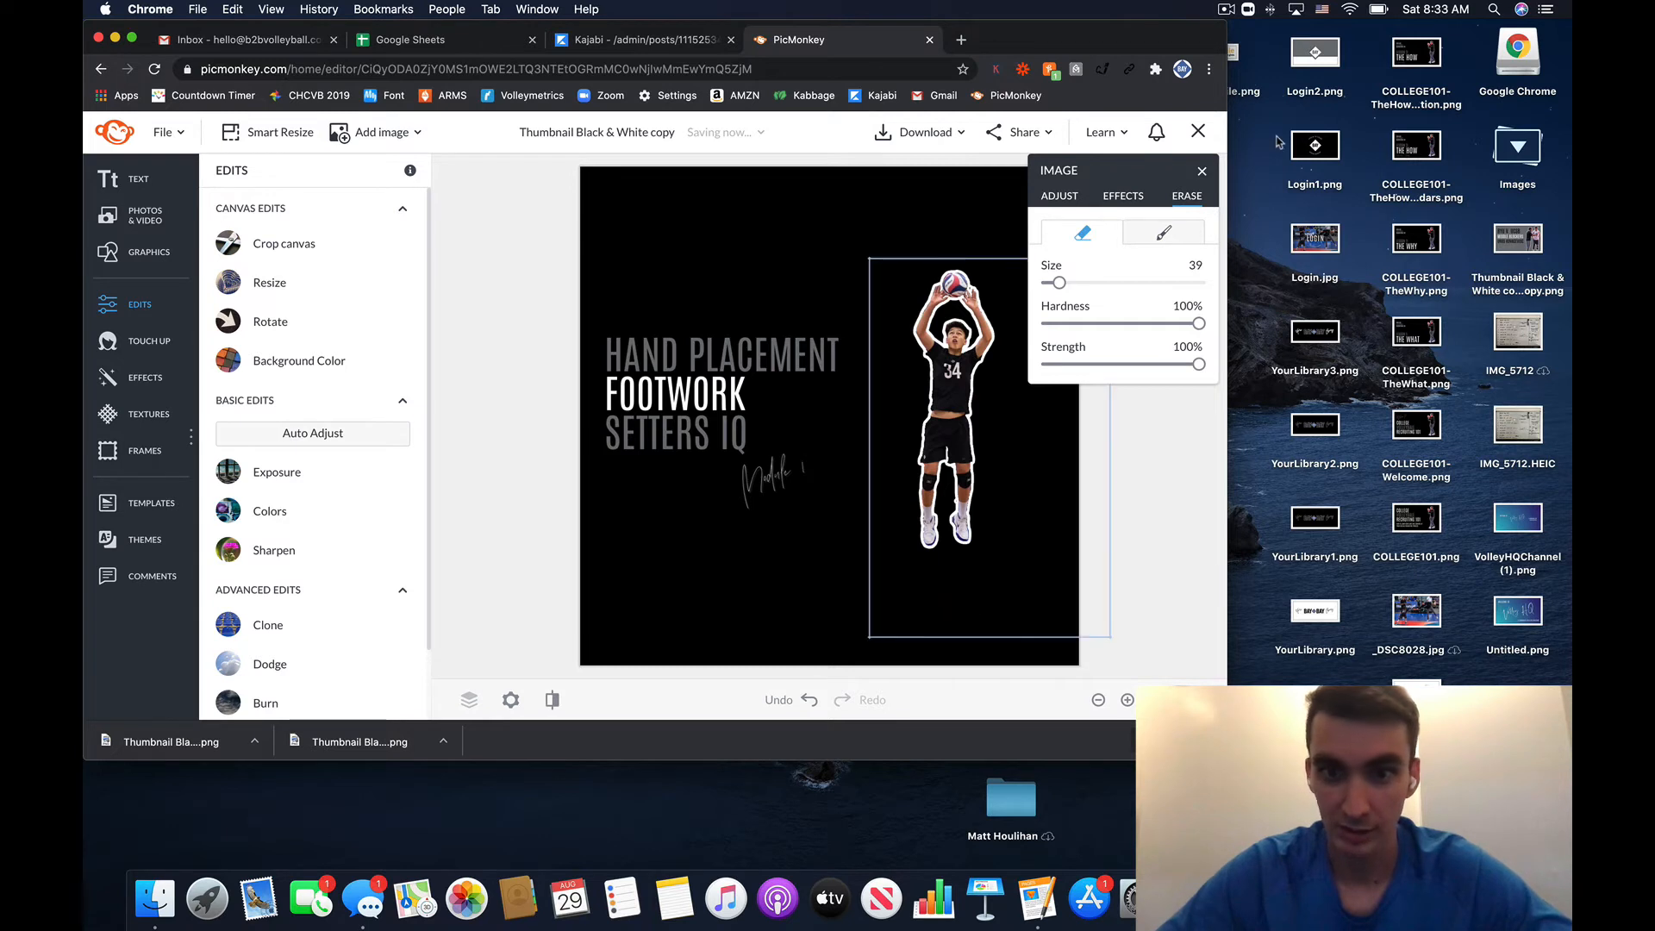
pyautogui.click(1200, 173)
# - Nudge the player image slightly higher on the canvas and bring up the template gallery
pyautogui.click(937, 321)
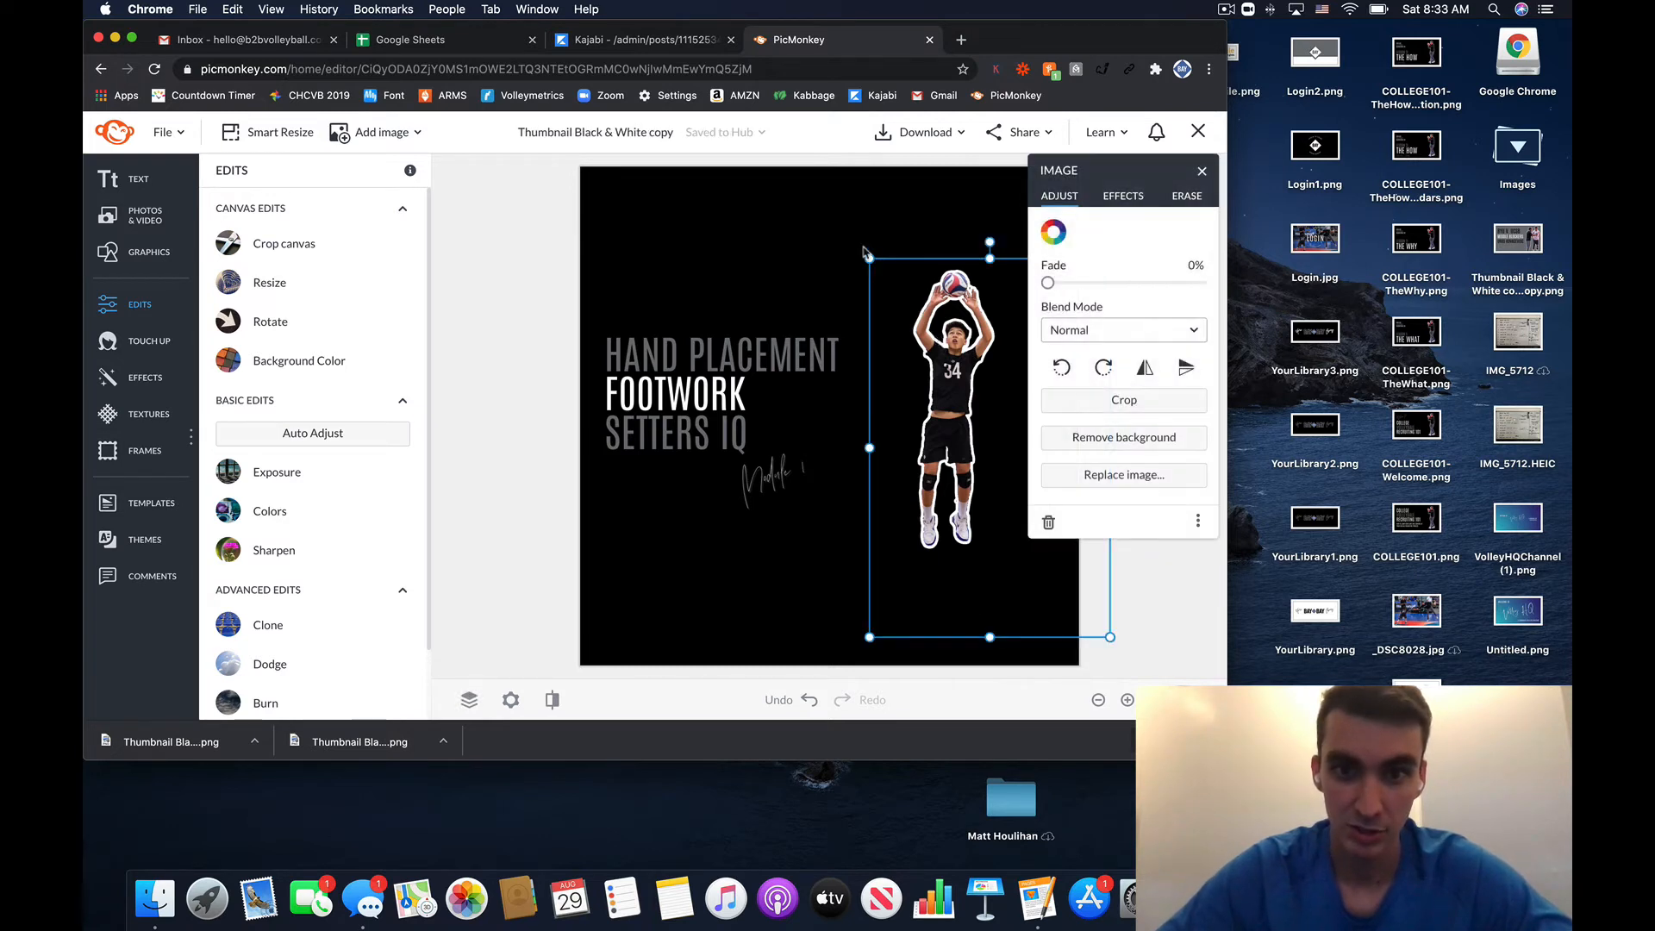
pyautogui.moveTo(871, 259); pyautogui.dragTo(823, 164)
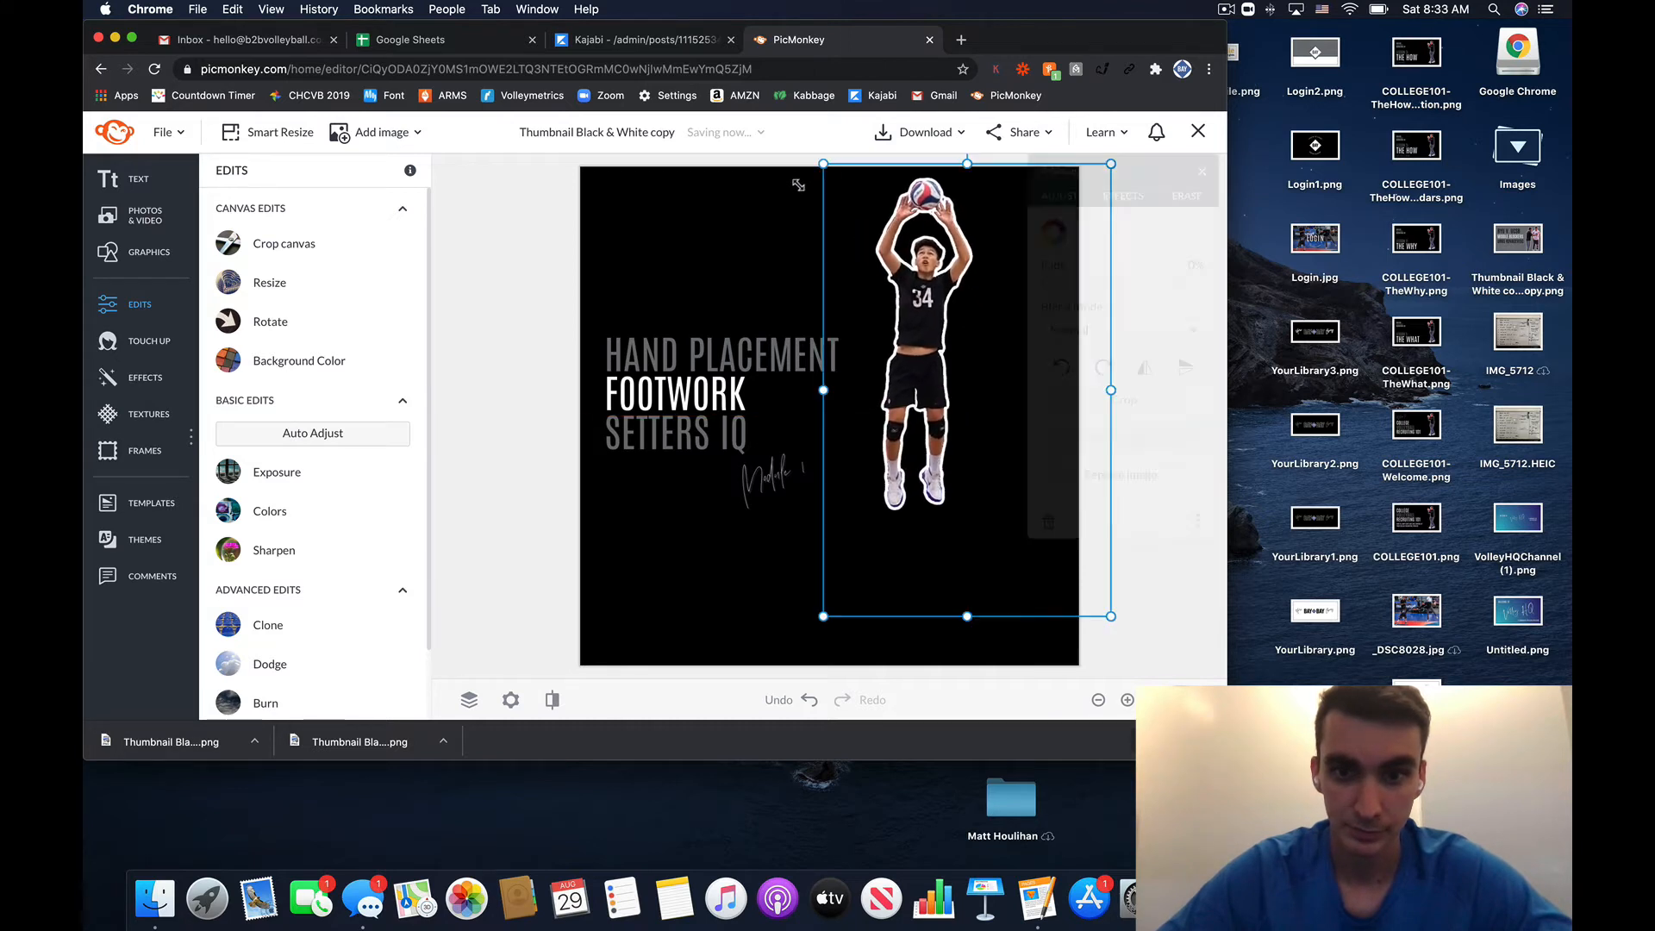
pyautogui.moveTo(926, 277); pyautogui.dragTo(954, 344)
pyautogui.click(597, 426)
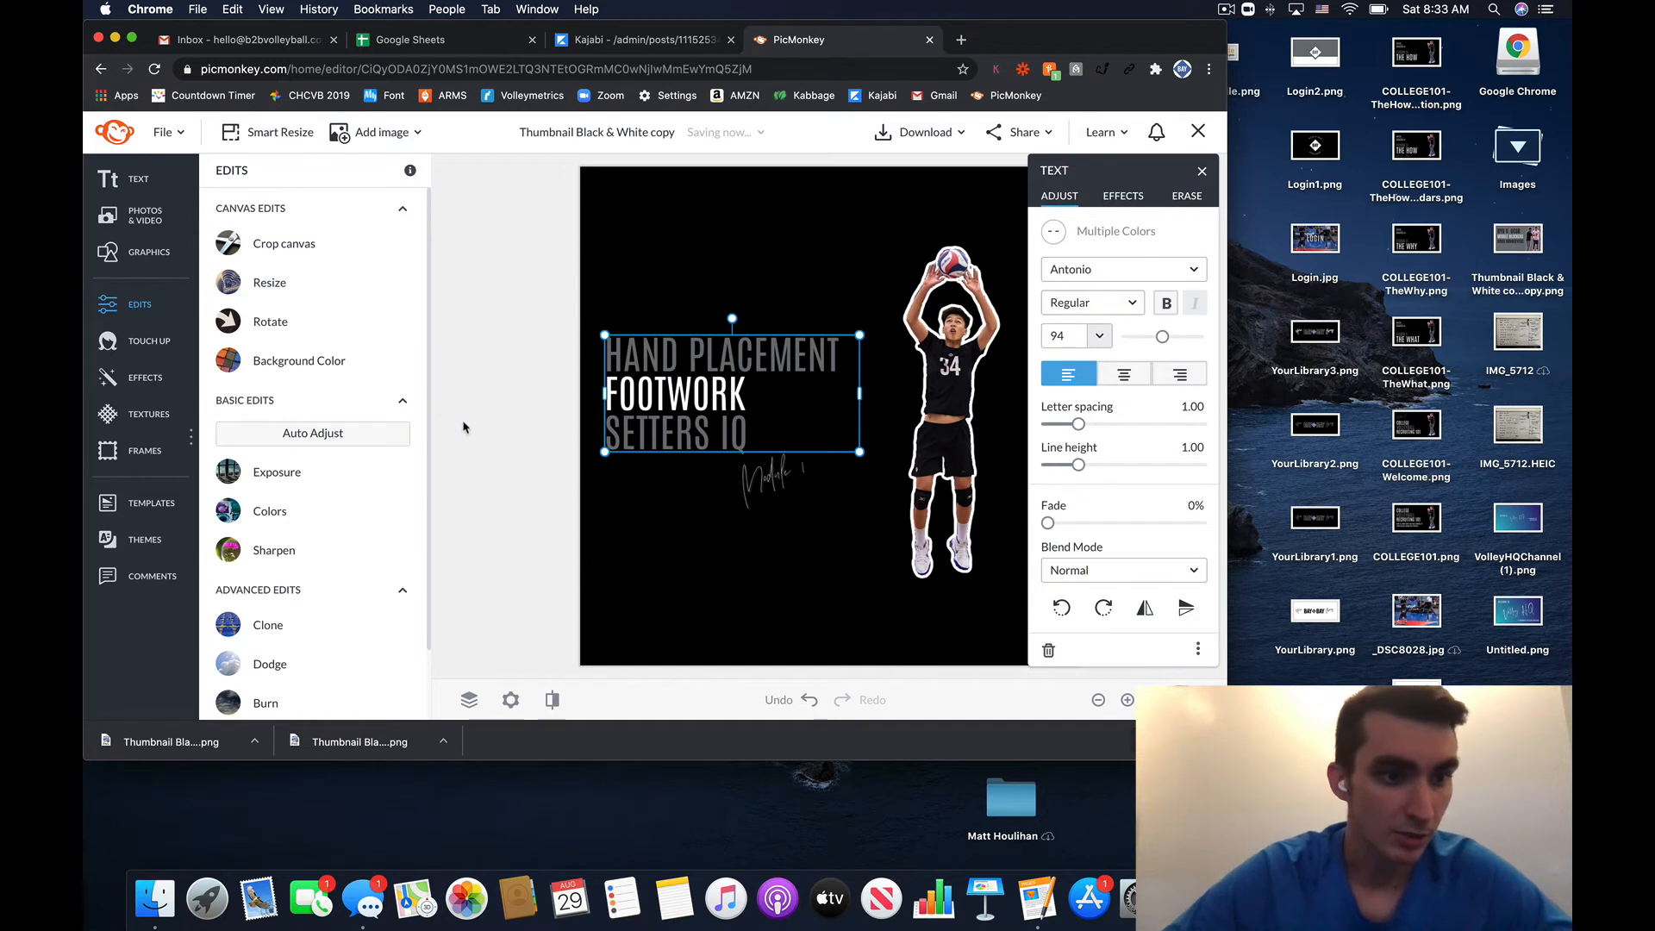
pyautogui.click(499, 378)
pyautogui.click(138, 505)
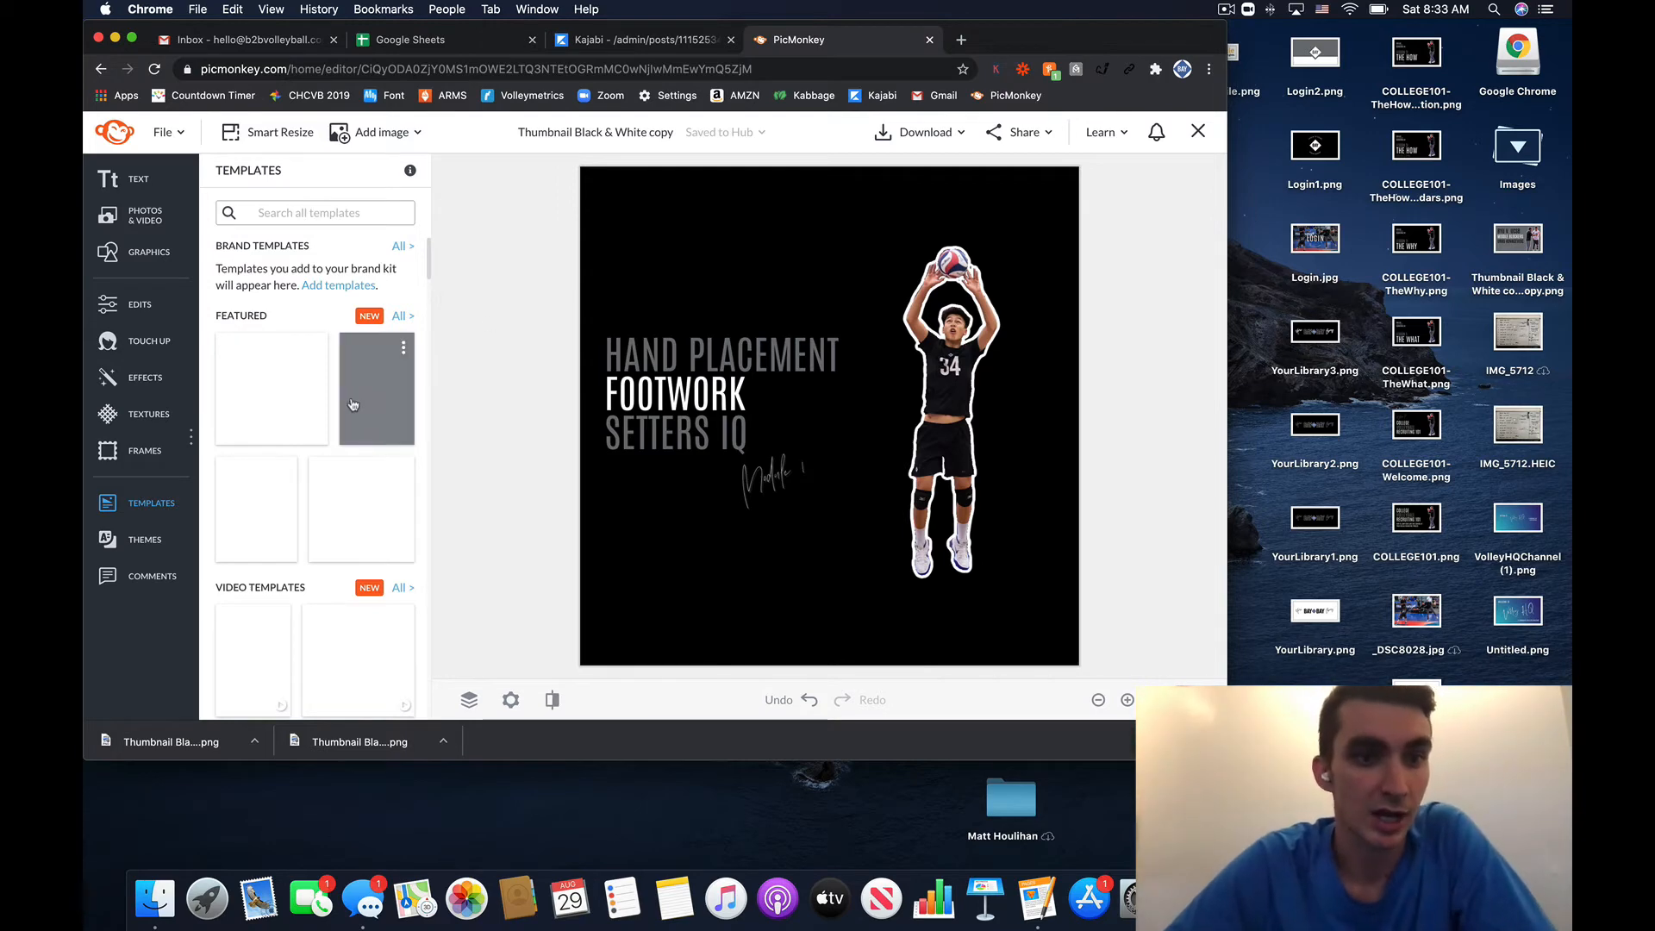
# - Search templates for 'birthday' and filter to Birthday Invitation designs
pyautogui.scroll(-5, 336, 353)
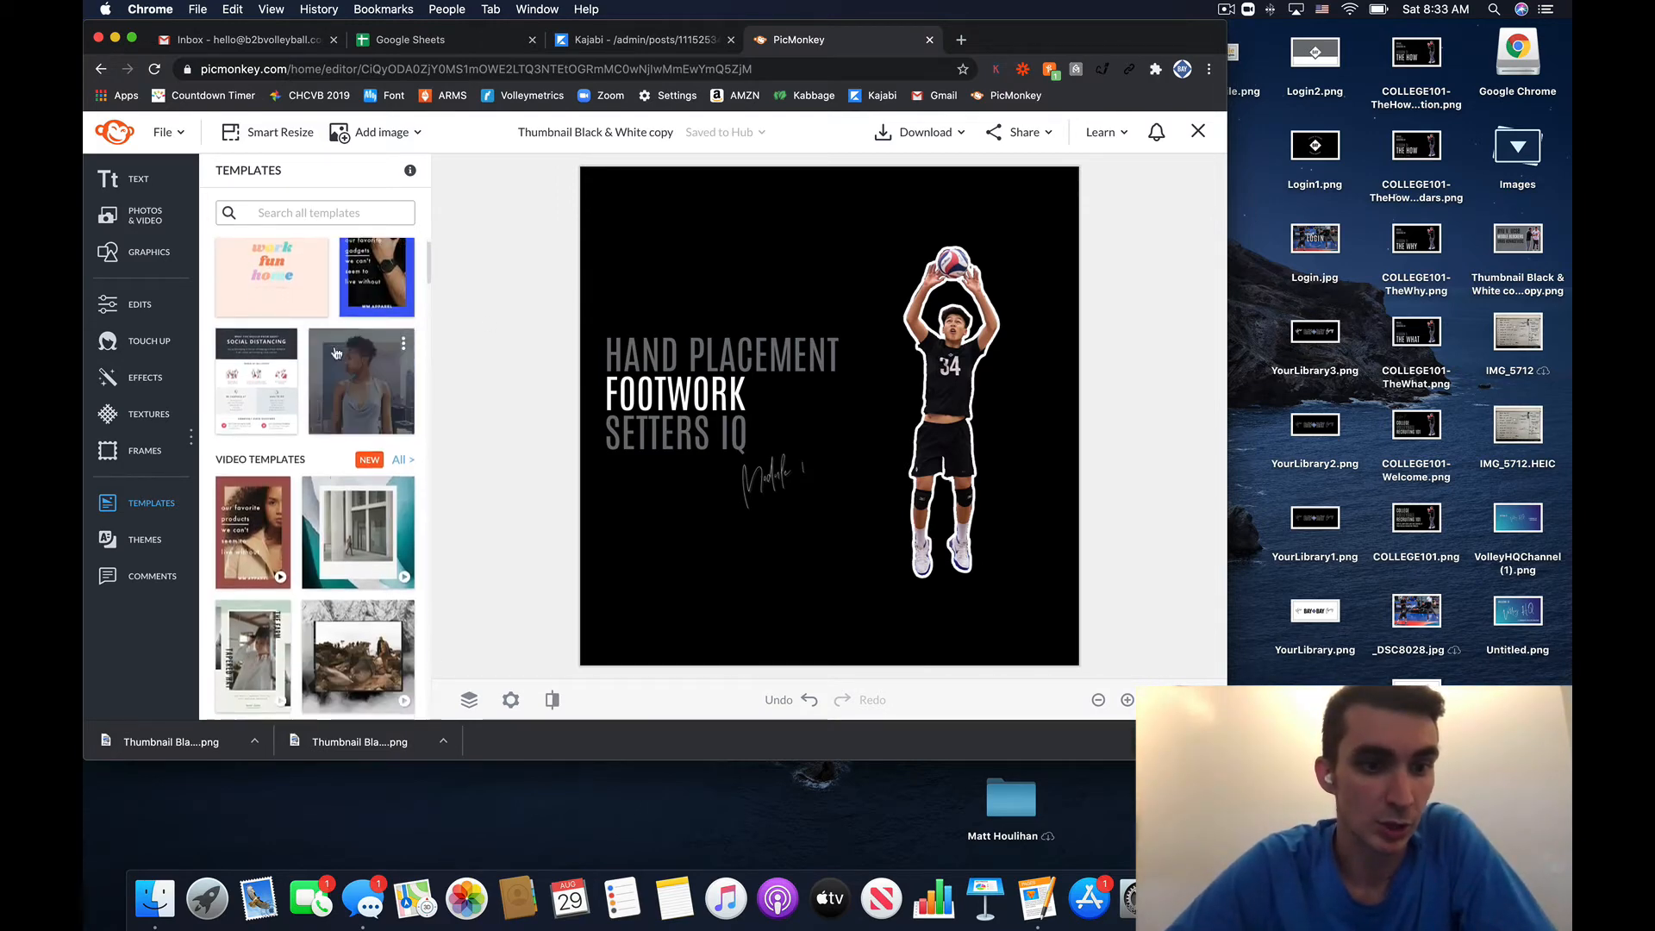
pyautogui.scroll(-3, 336, 353)
pyautogui.scroll(4, 336, 352)
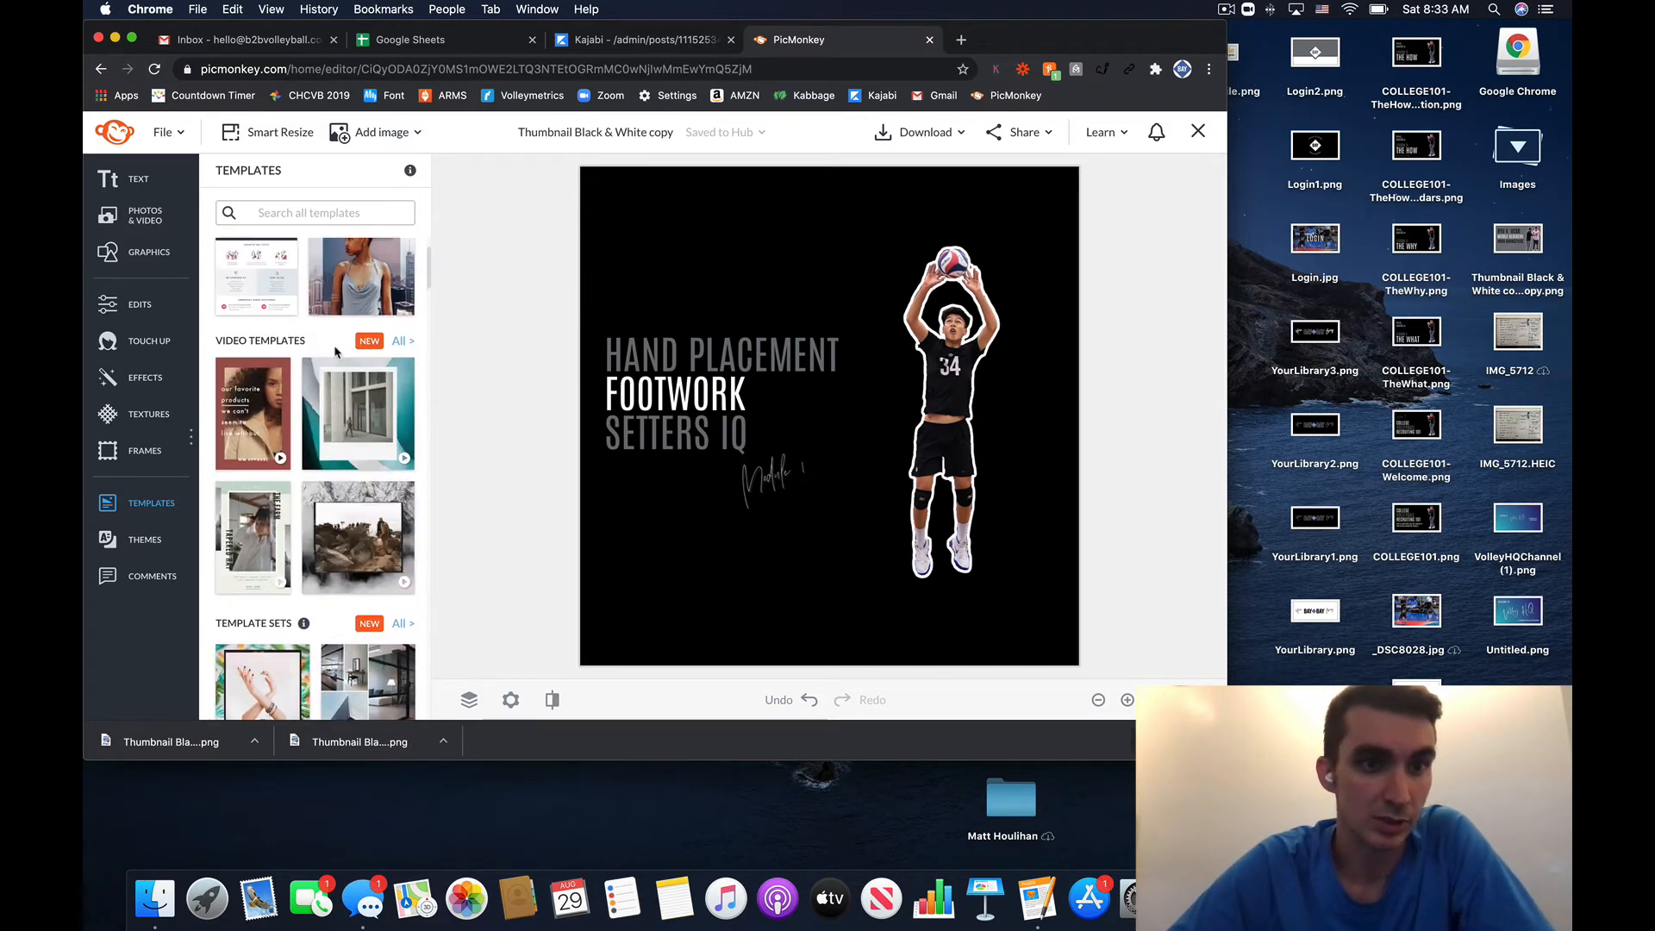
pyautogui.click(351, 214)
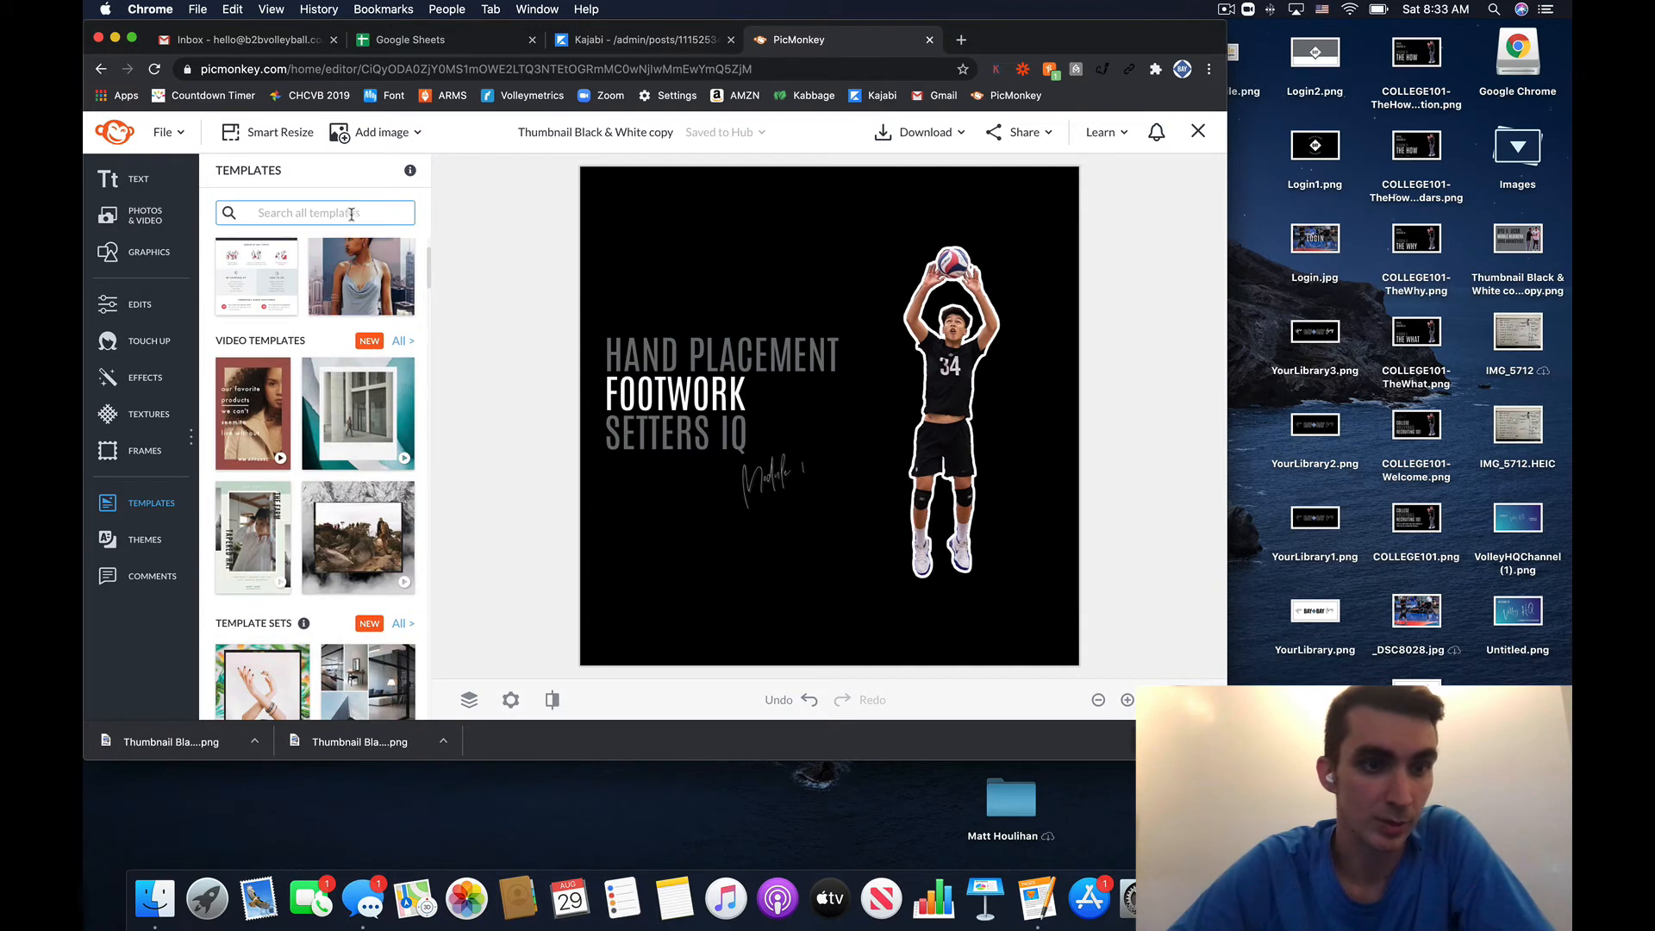
pyautogui.click(423, 212)
pyautogui.click(374, 212)
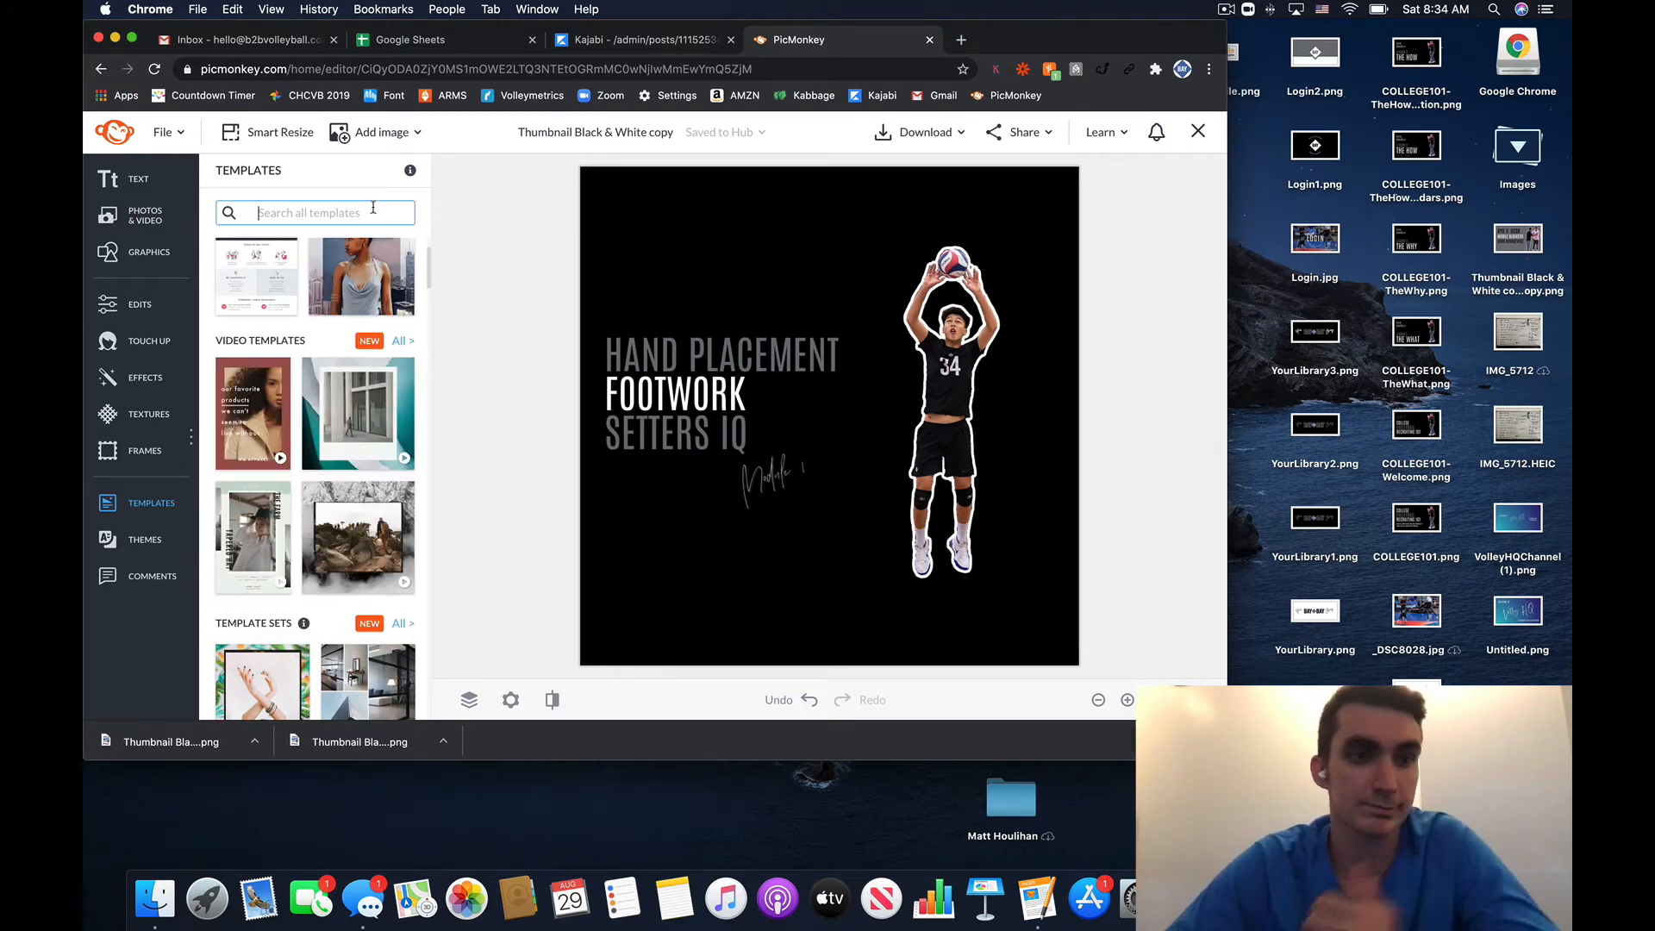
pyautogui.write('birthday')
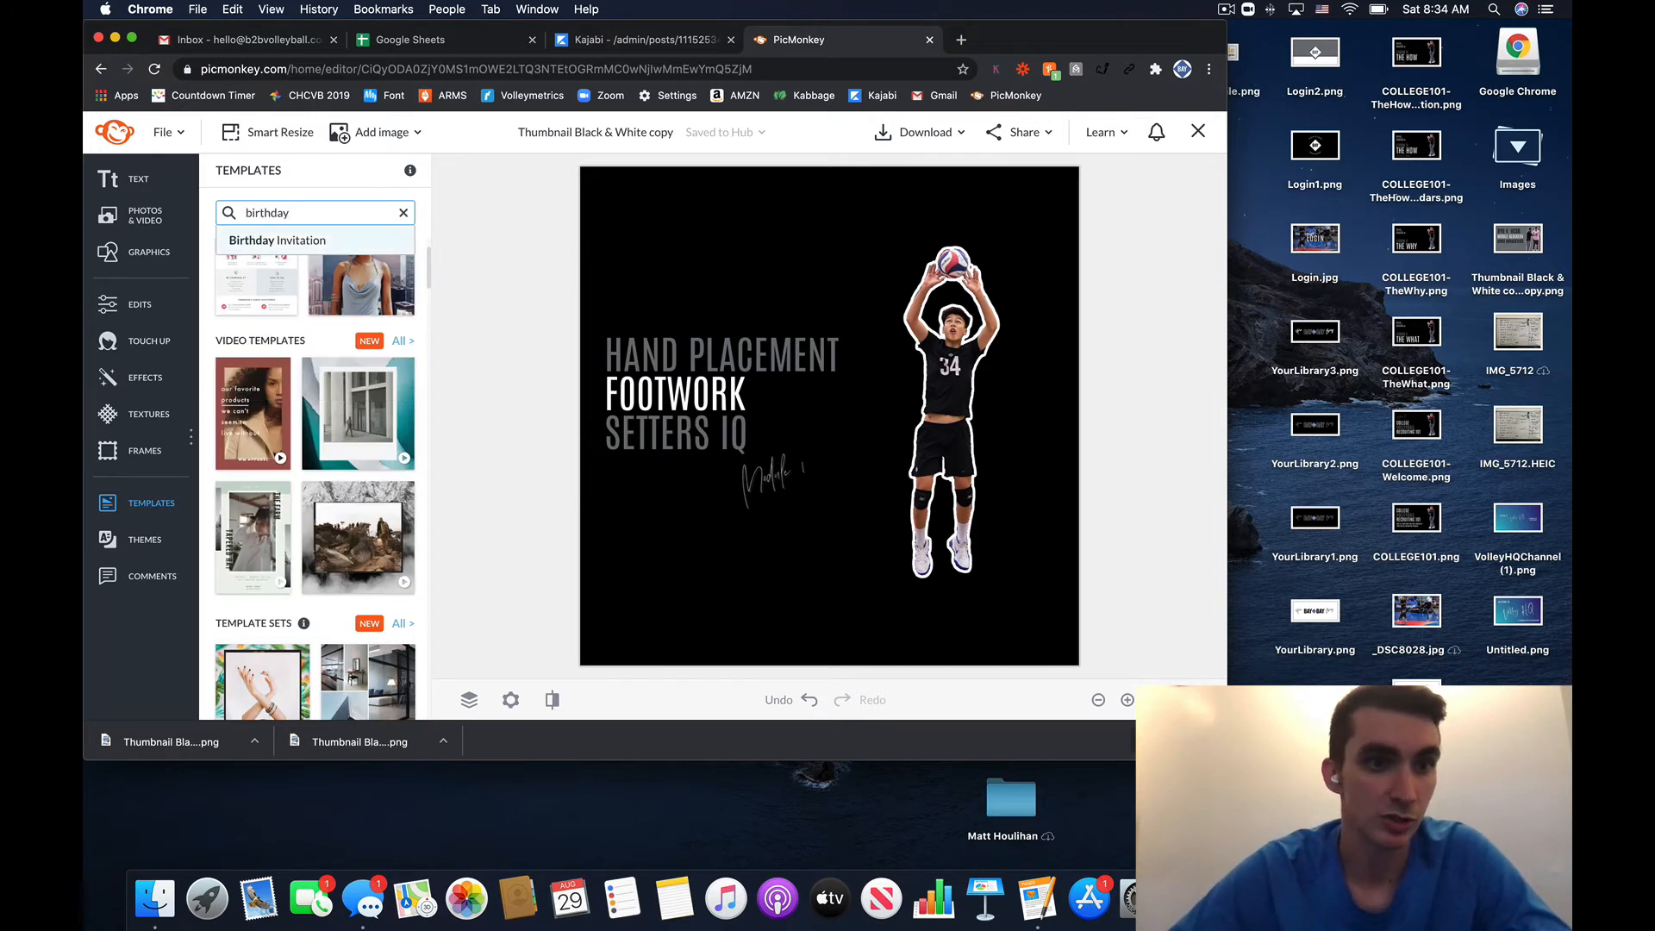
pyautogui.click(250, 240)
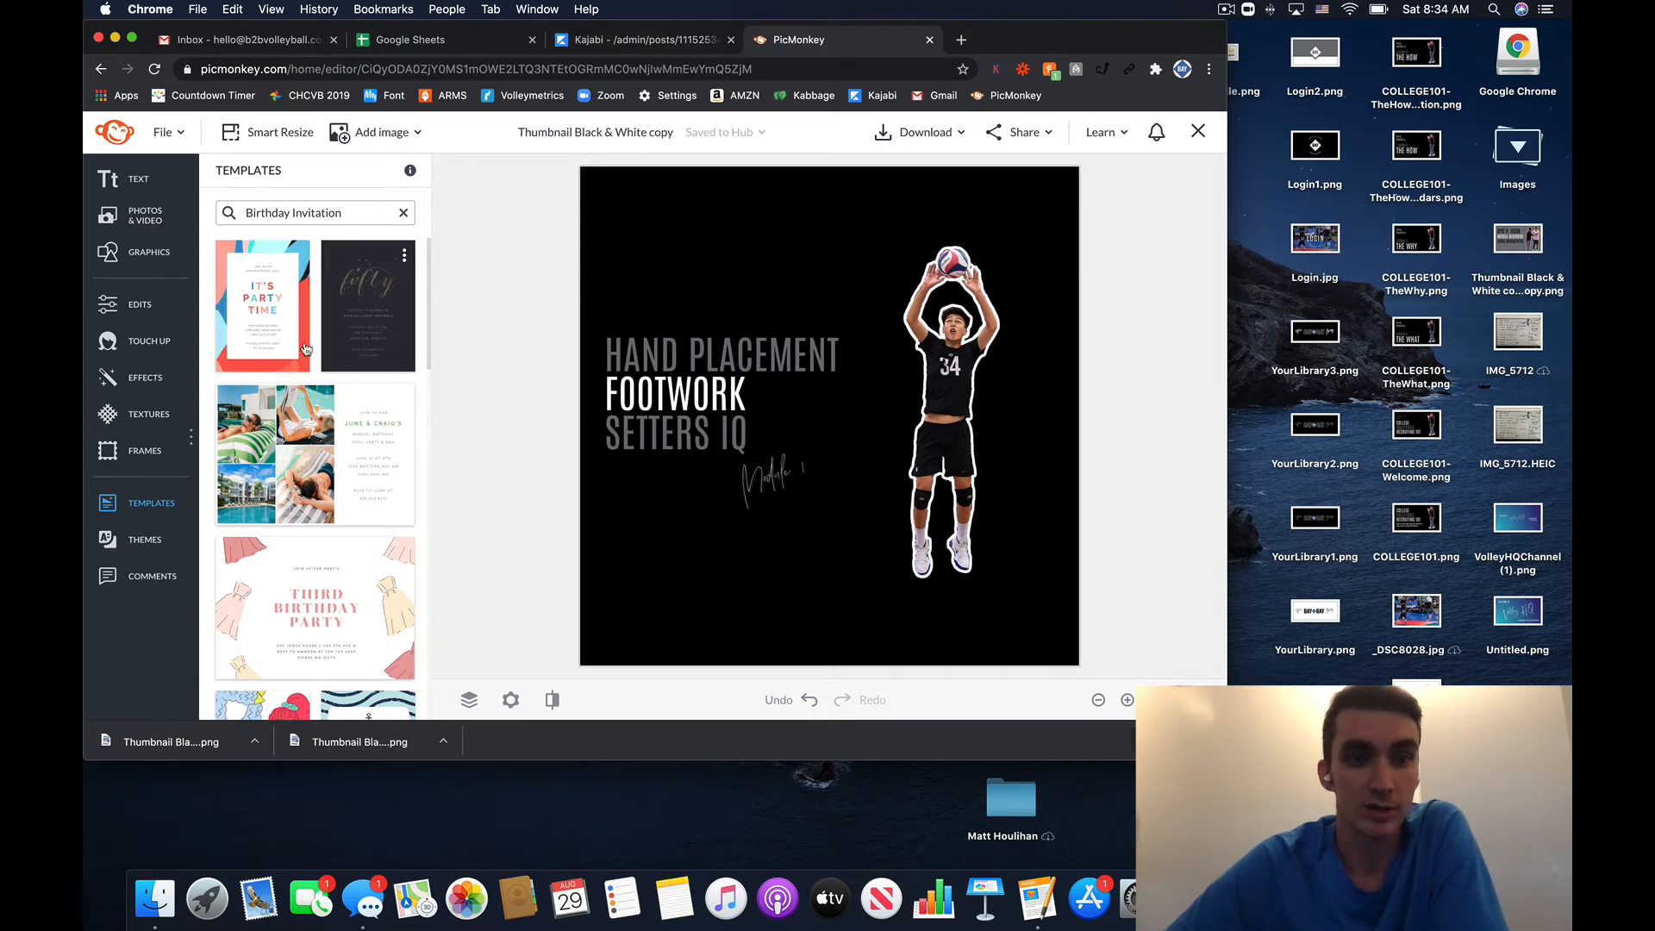
# - Scroll the results and choose the Aiden birthday invitation template
pyautogui.scroll(-5, 353, 388)
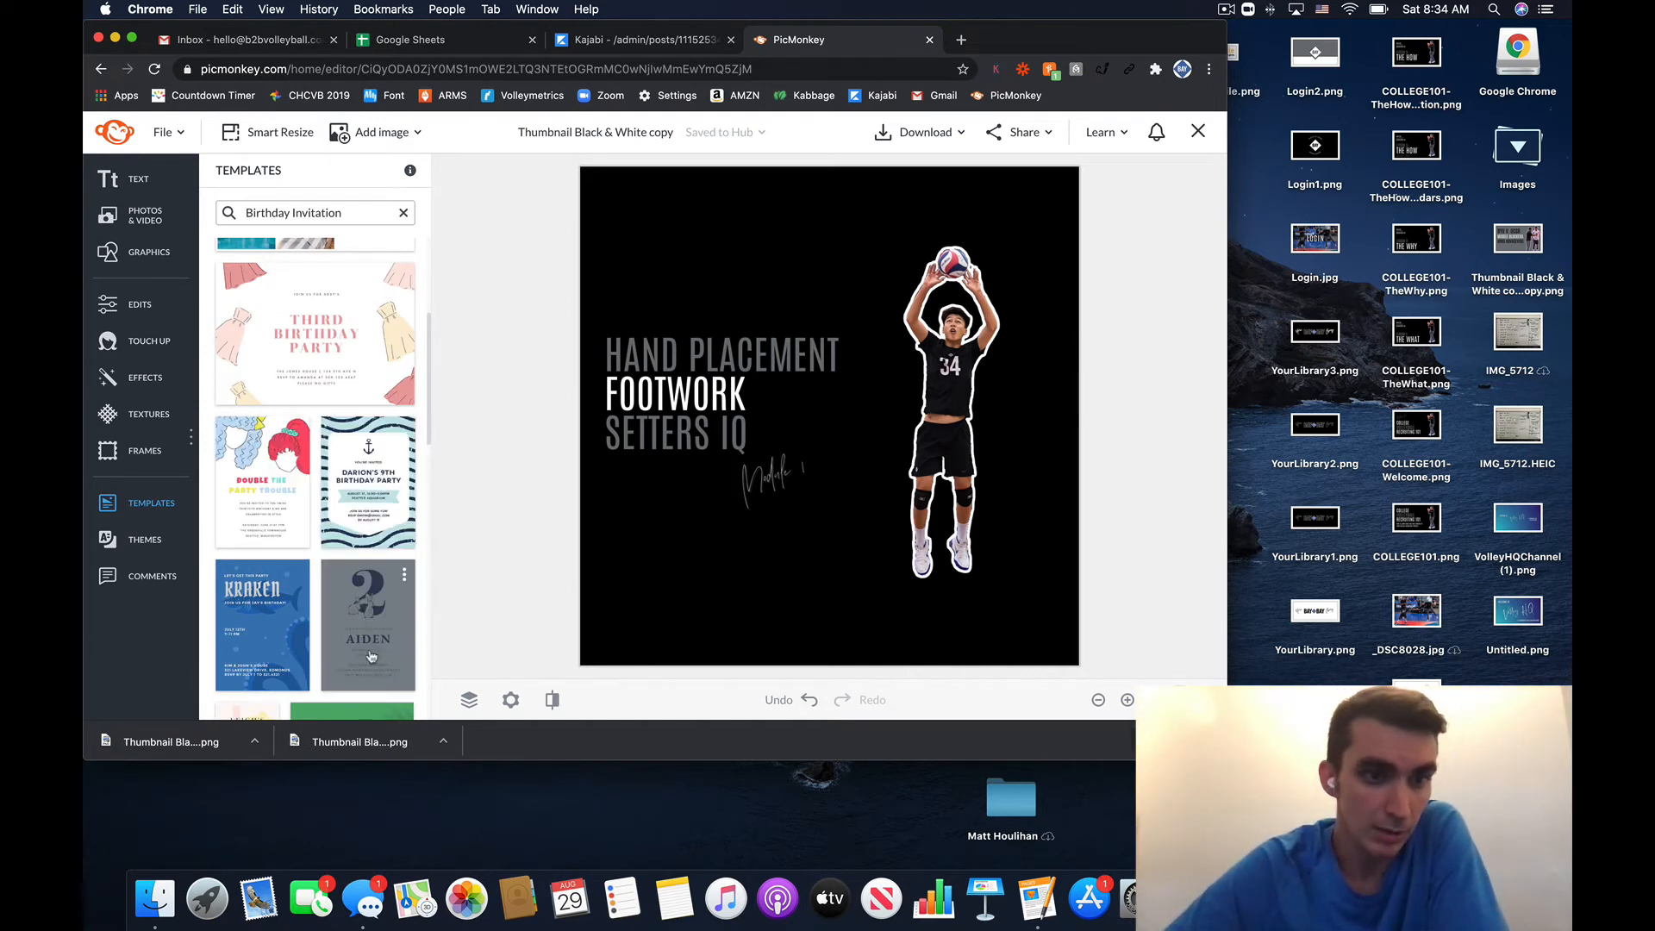
pyautogui.scroll(-4, 378, 578)
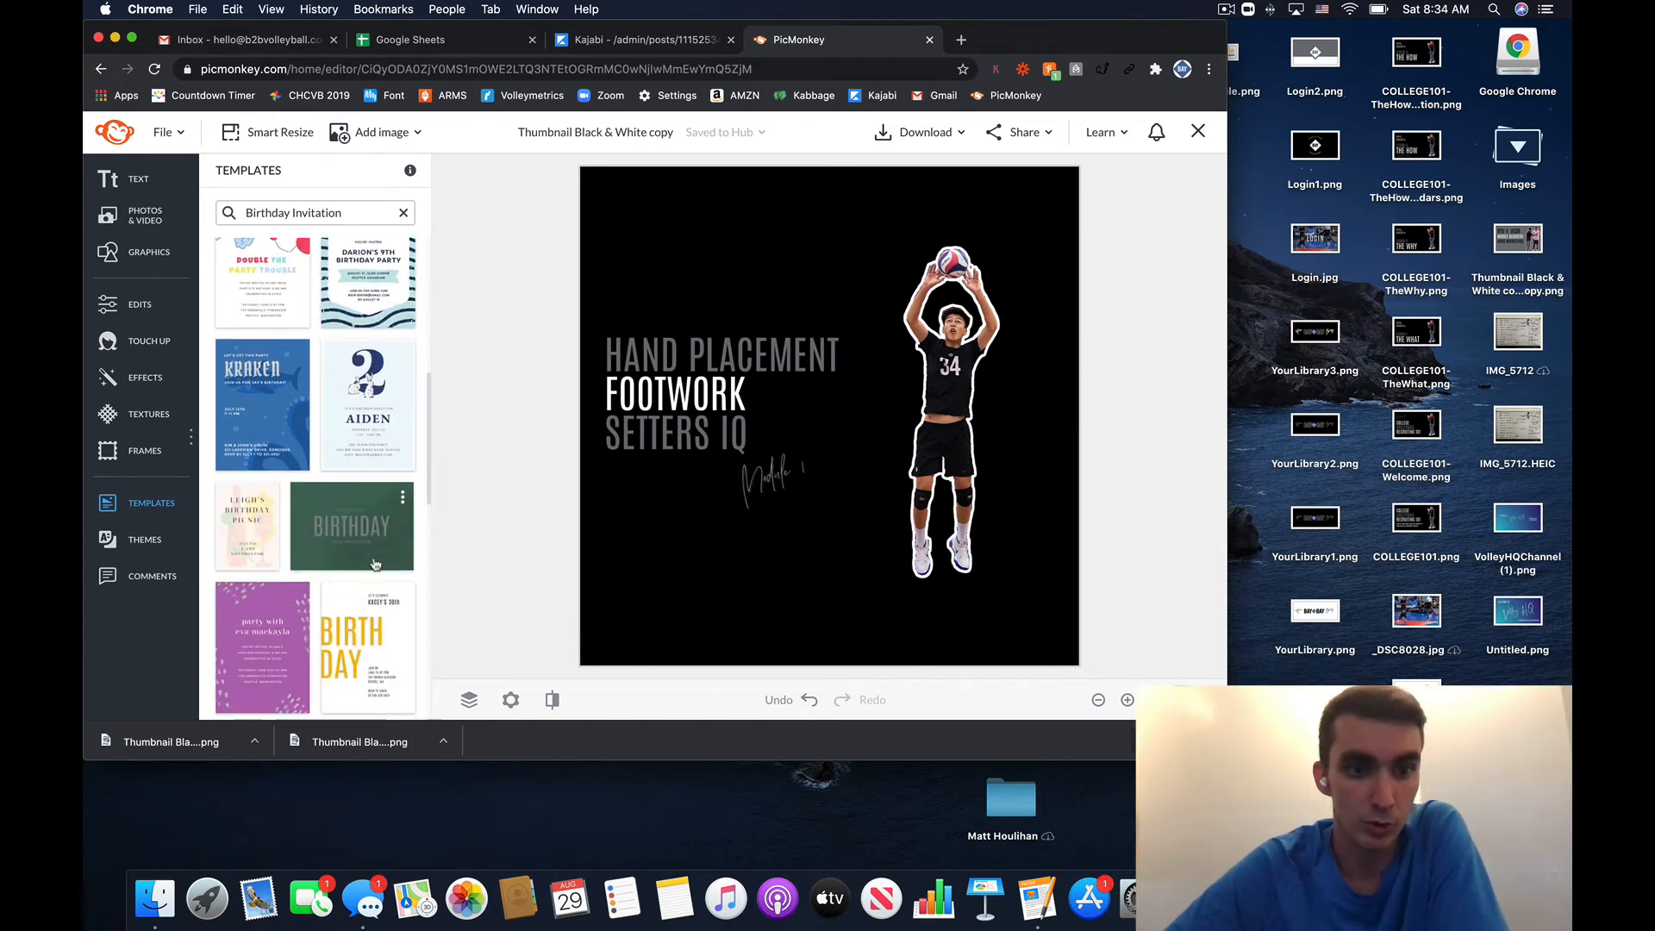
pyautogui.click(387, 422)
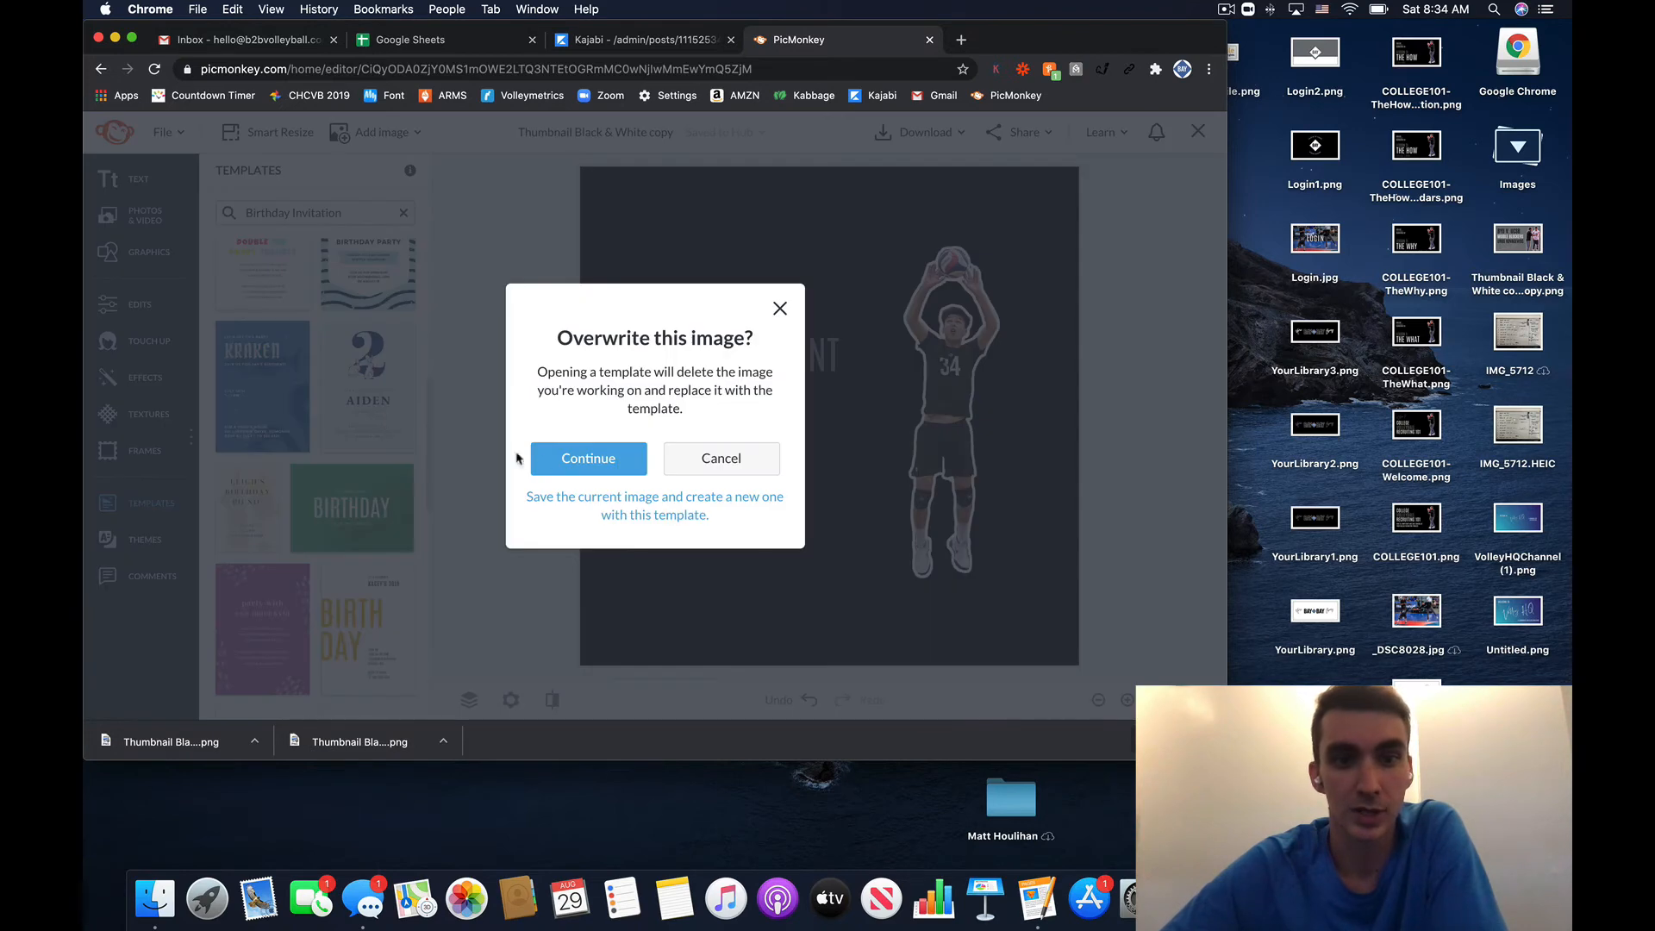
# - Replace the volleyball thumbnail with the Aiden birthday invitation template and screenshot the invitation
pyautogui.click(611, 464)
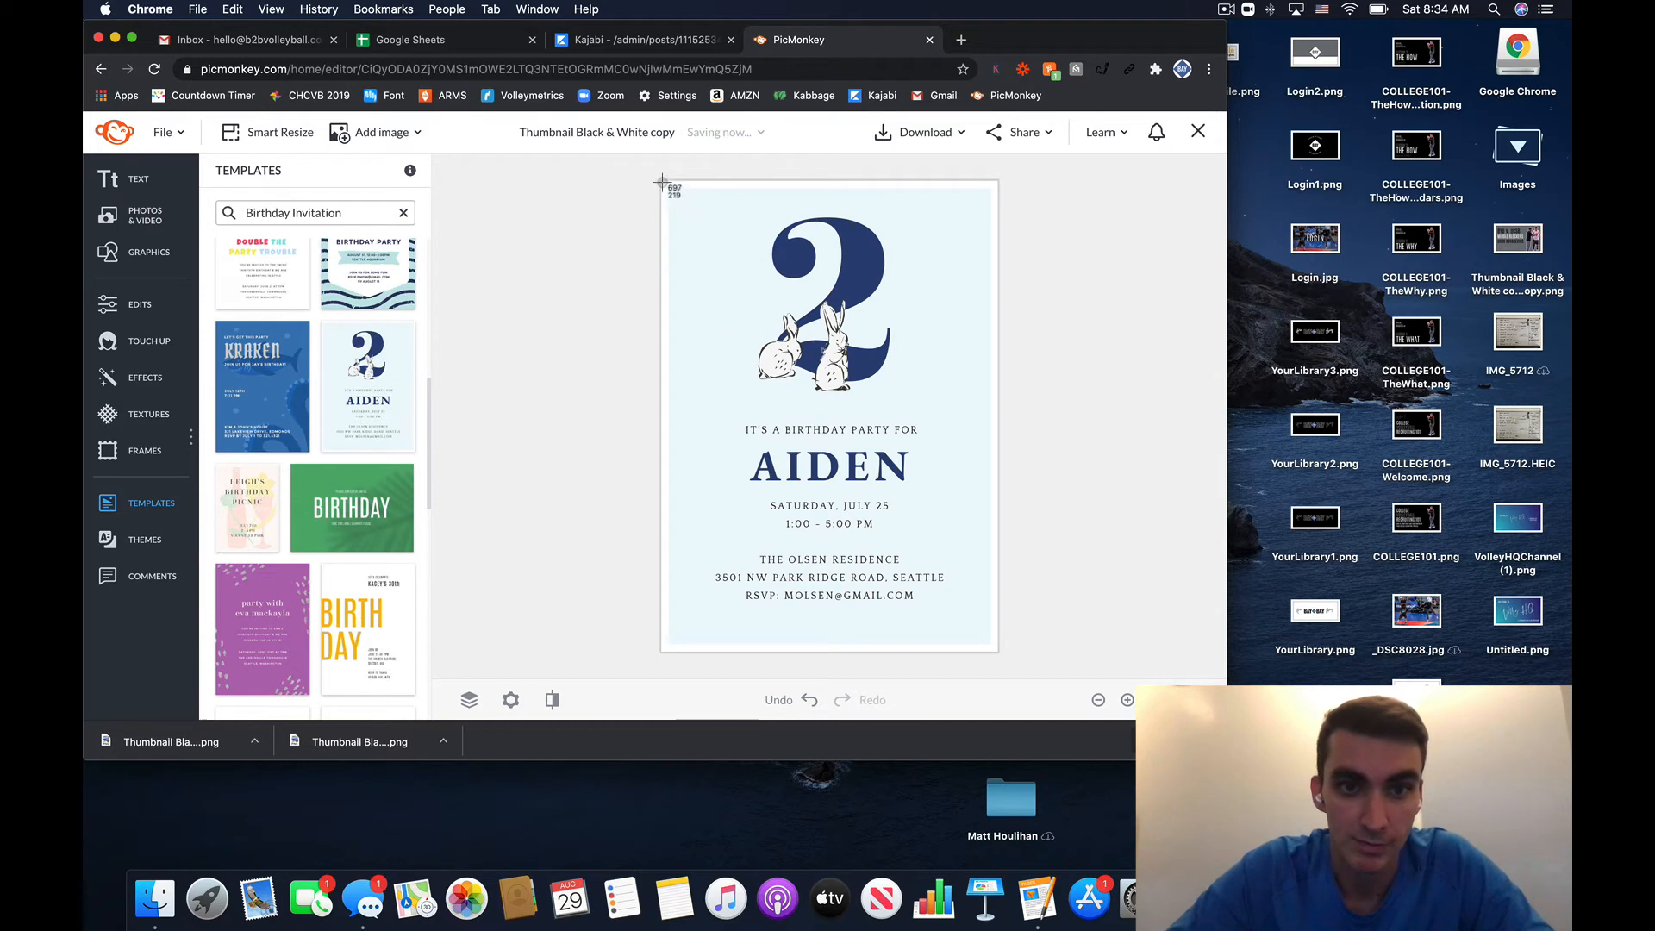
pyautogui.moveTo(662, 182); pyautogui.dragTo(996, 653)
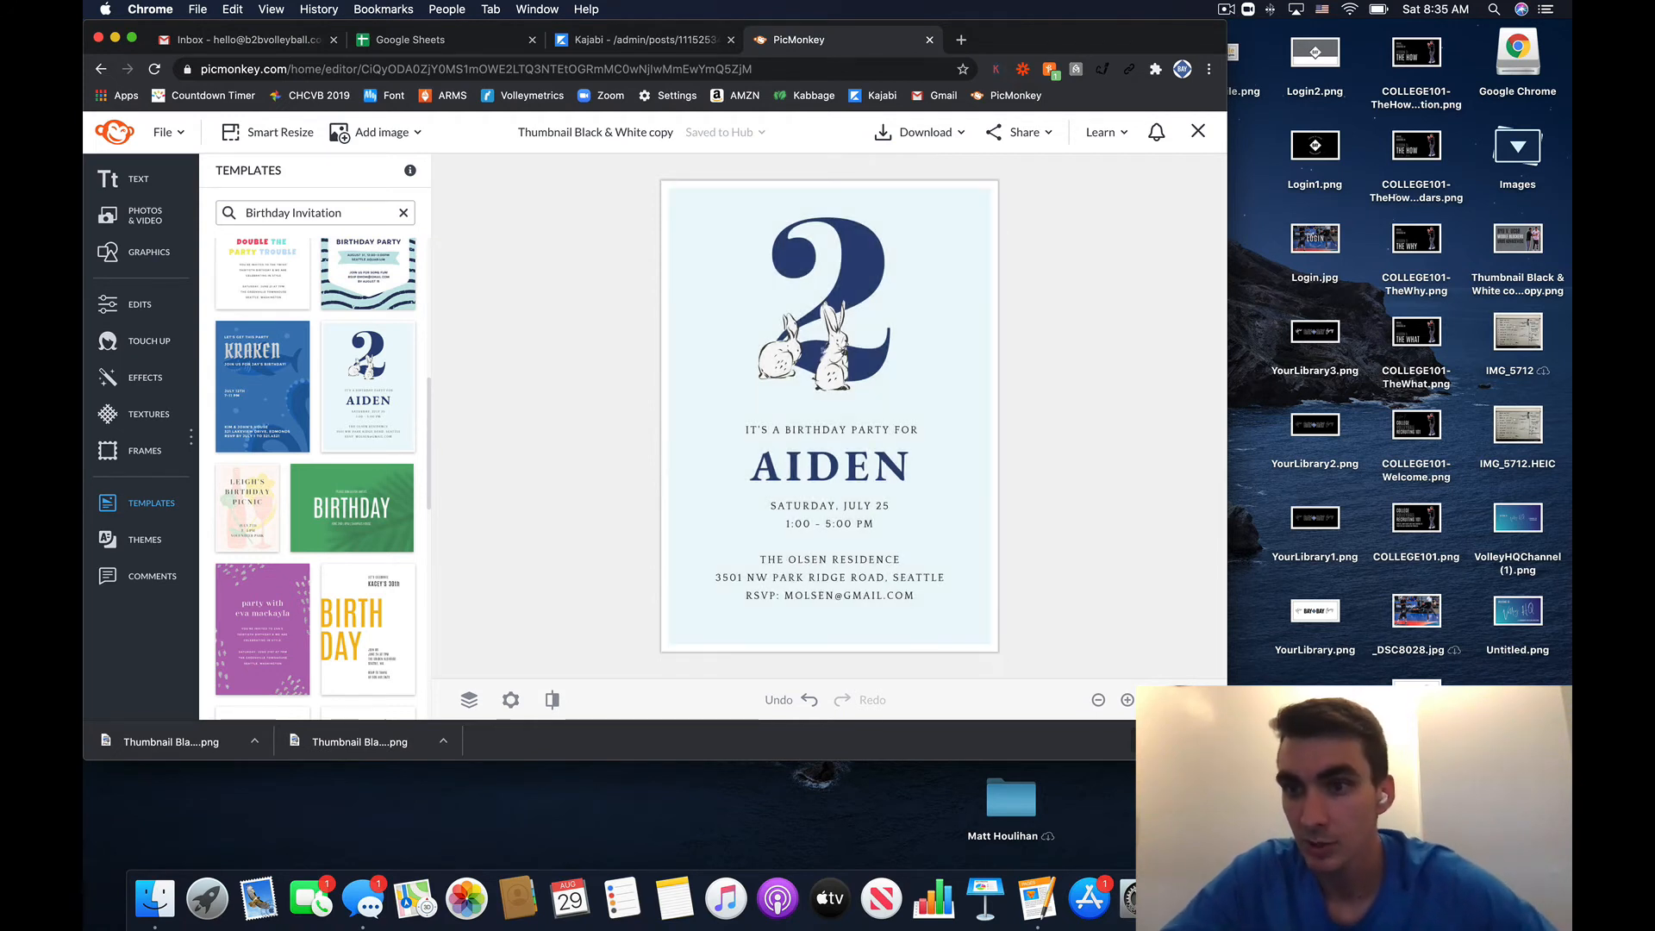
# - Preview the new invitation screenshot from the Screenshots stack, close it, then bring up PicMonkey's Download options
pyautogui.click(1512, 153)
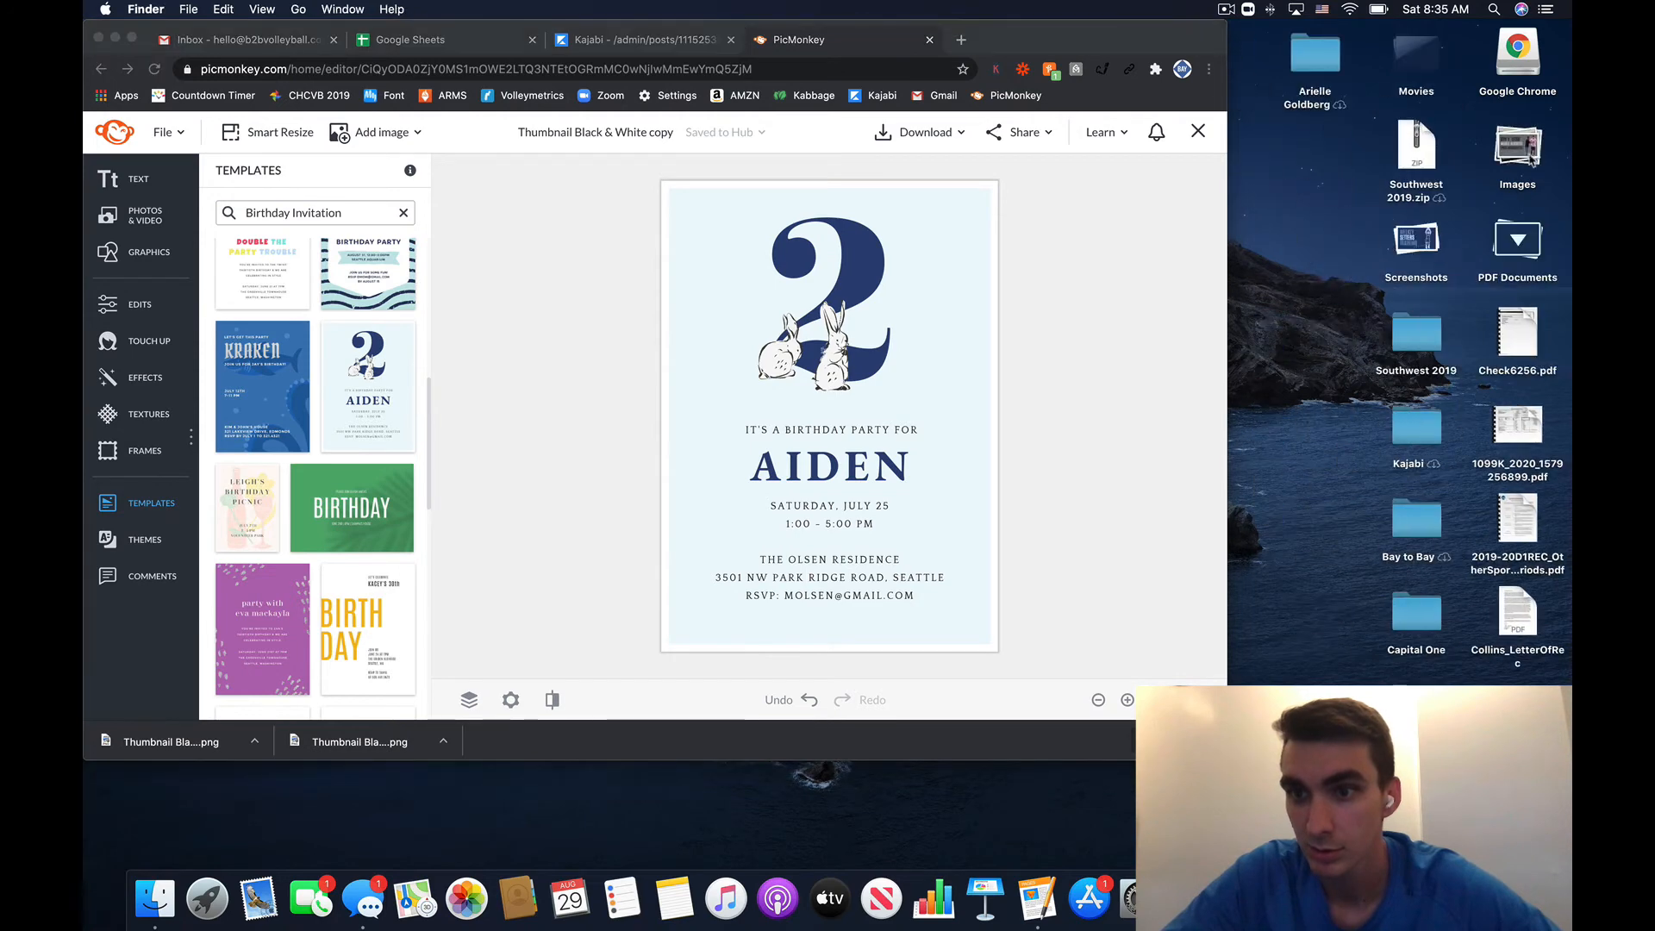
pyautogui.click(1452, 257)
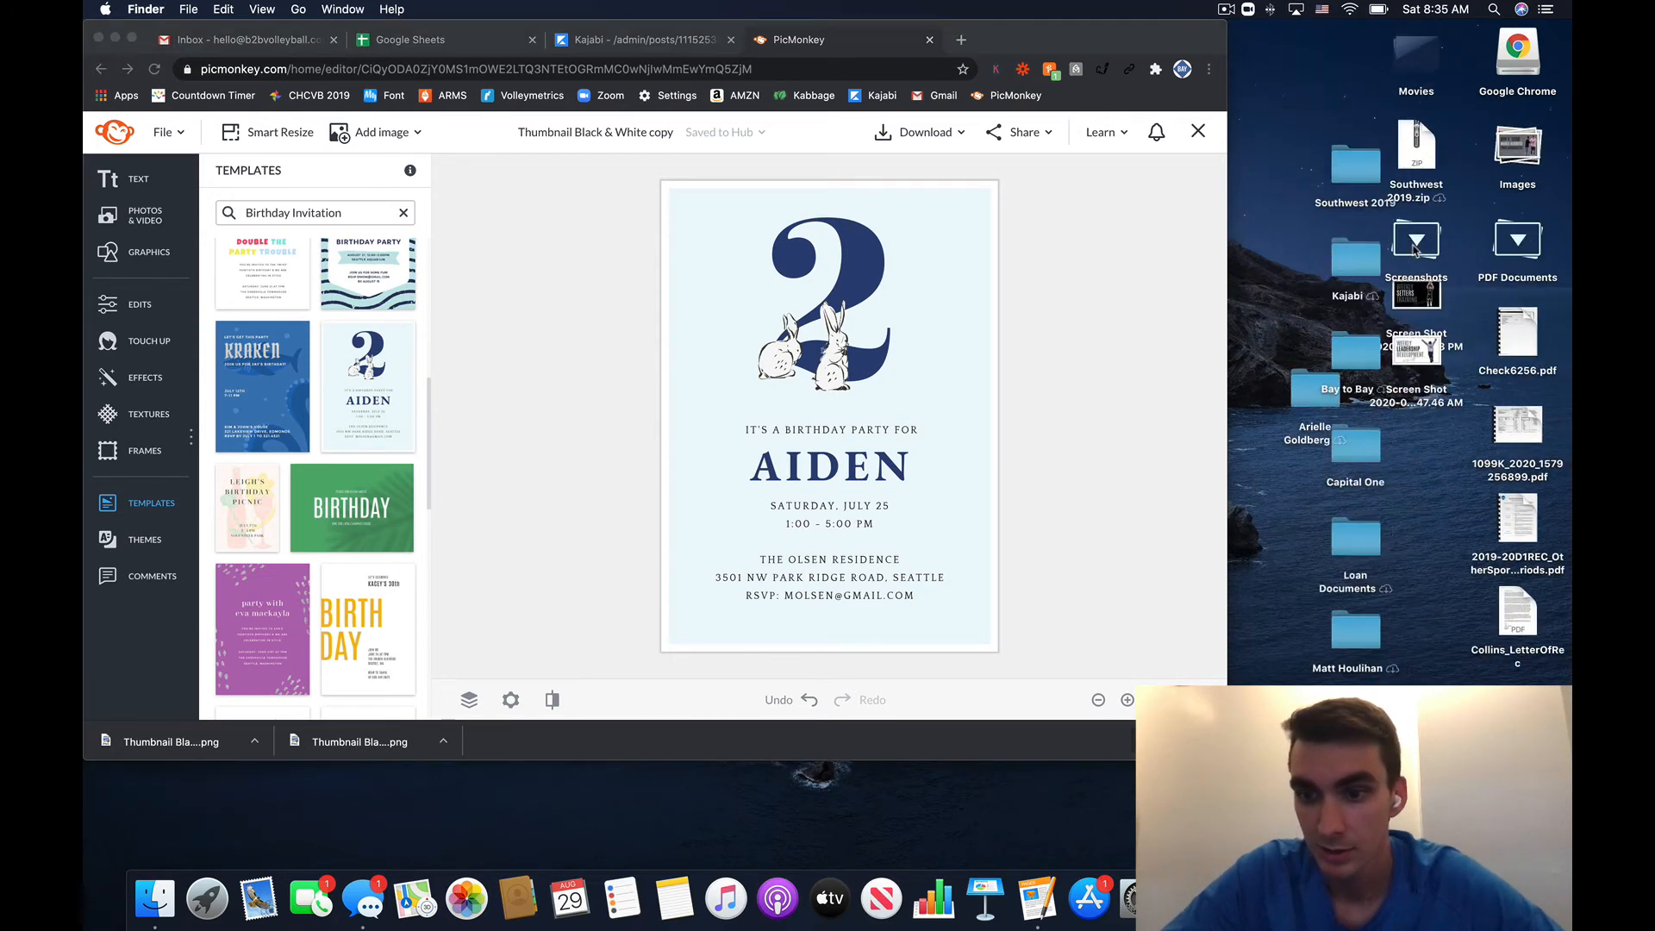
pyautogui.click(1496, 832)
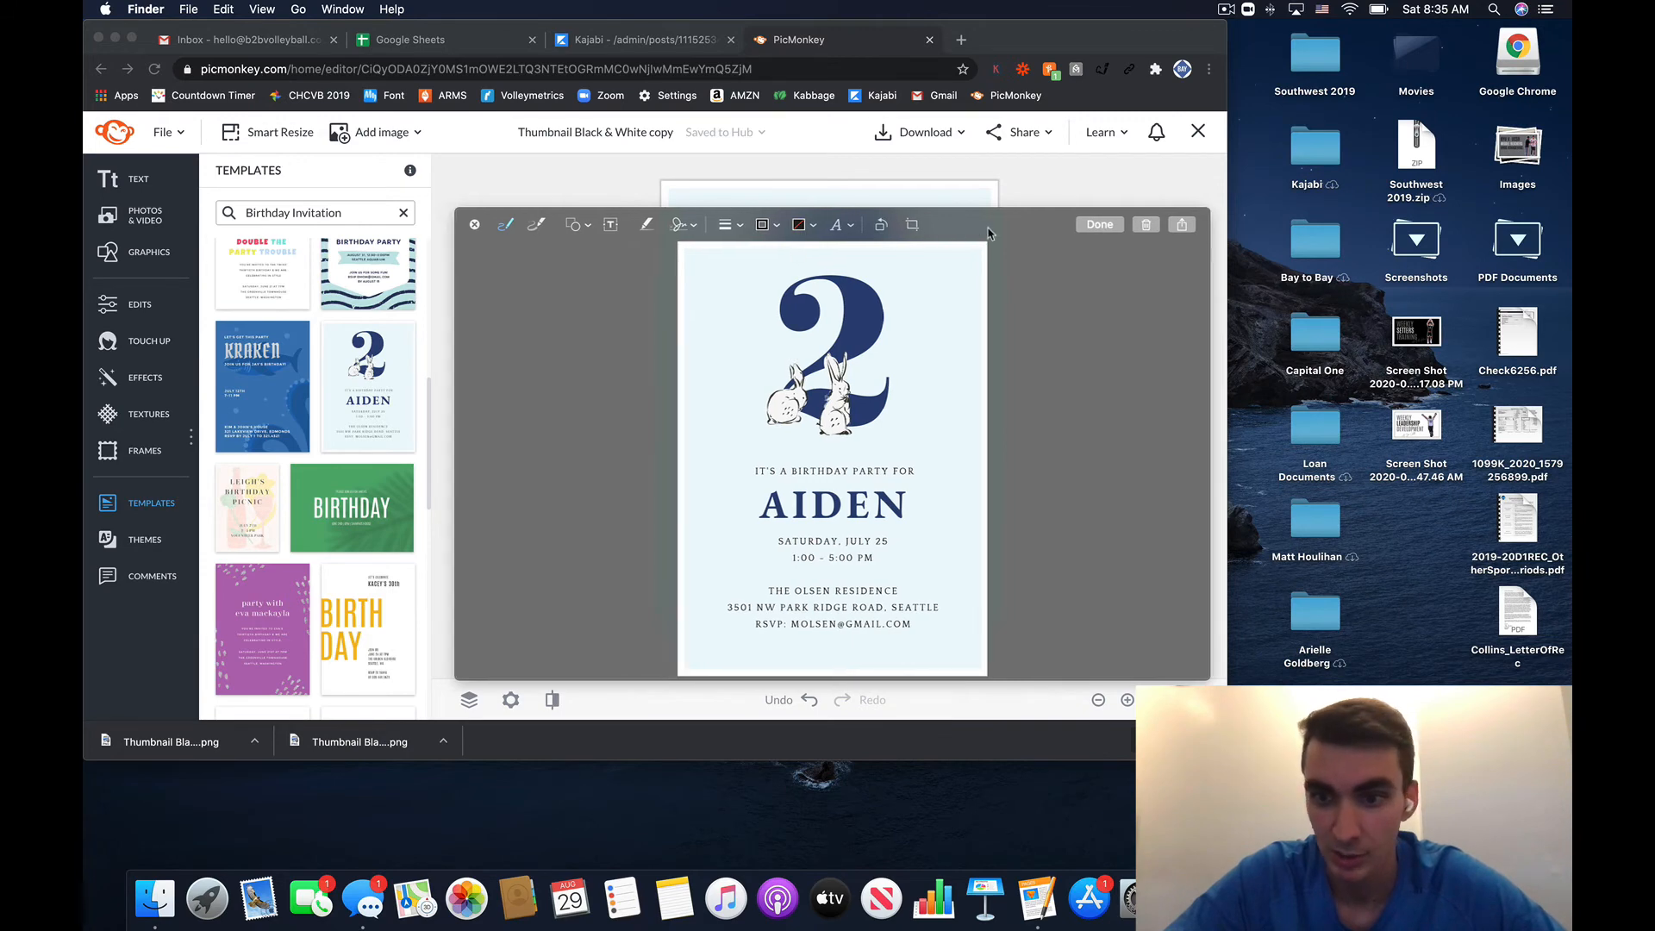
pyautogui.moveTo(927, 239); pyautogui.dragTo(1337, 202)
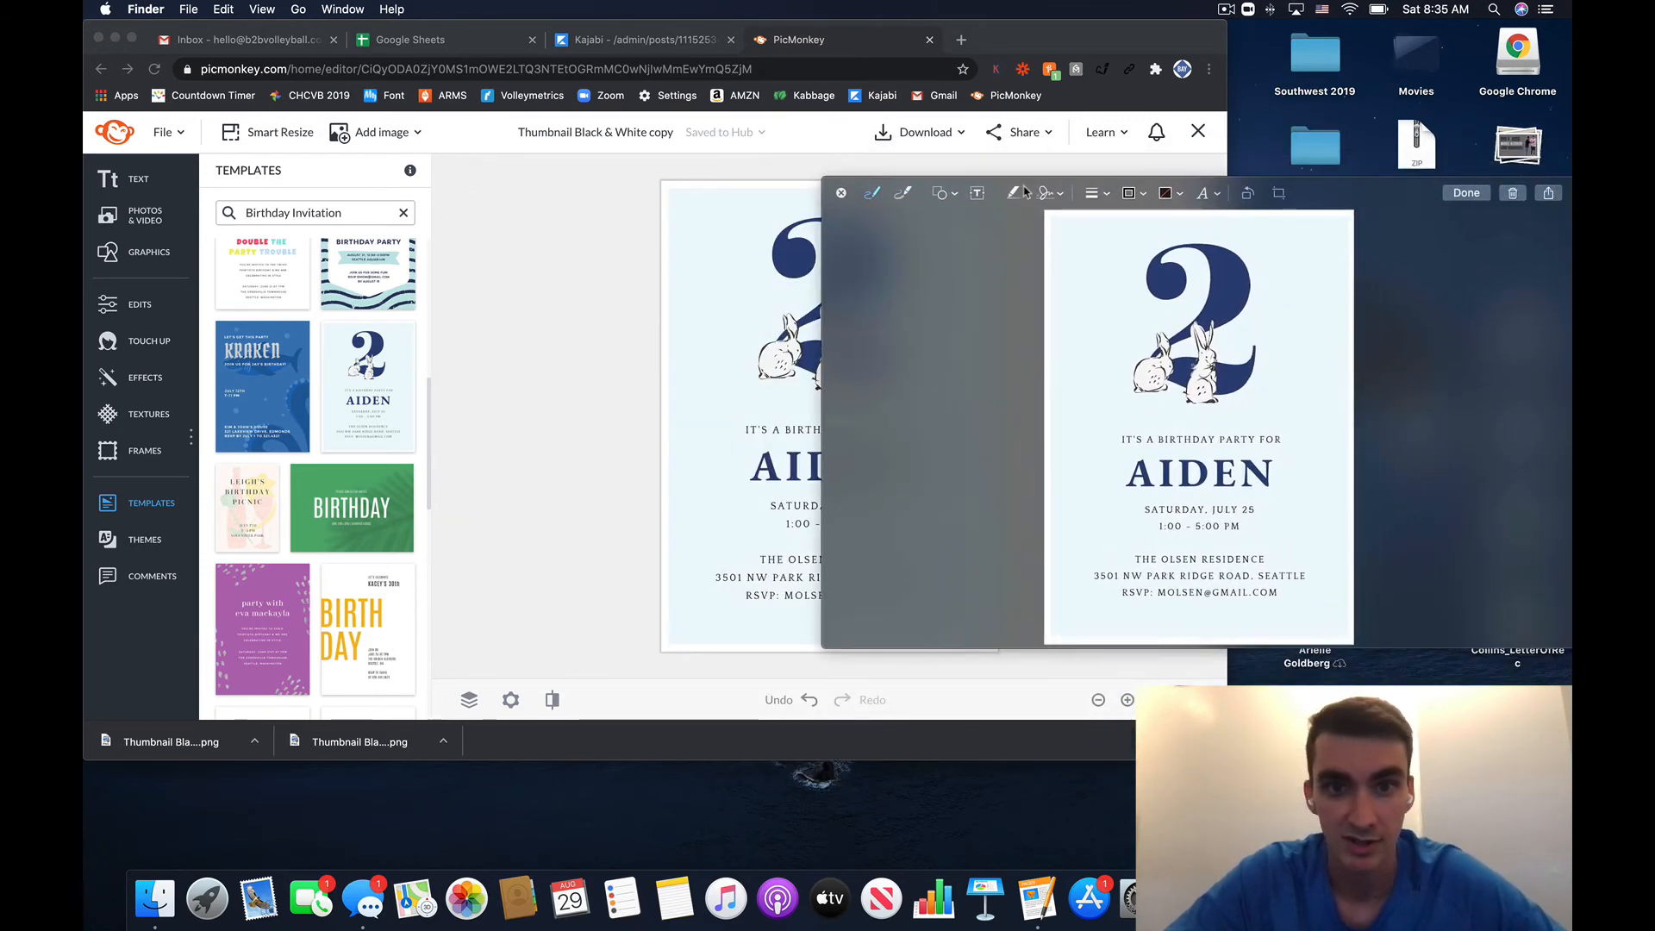
pyautogui.click(842, 197)
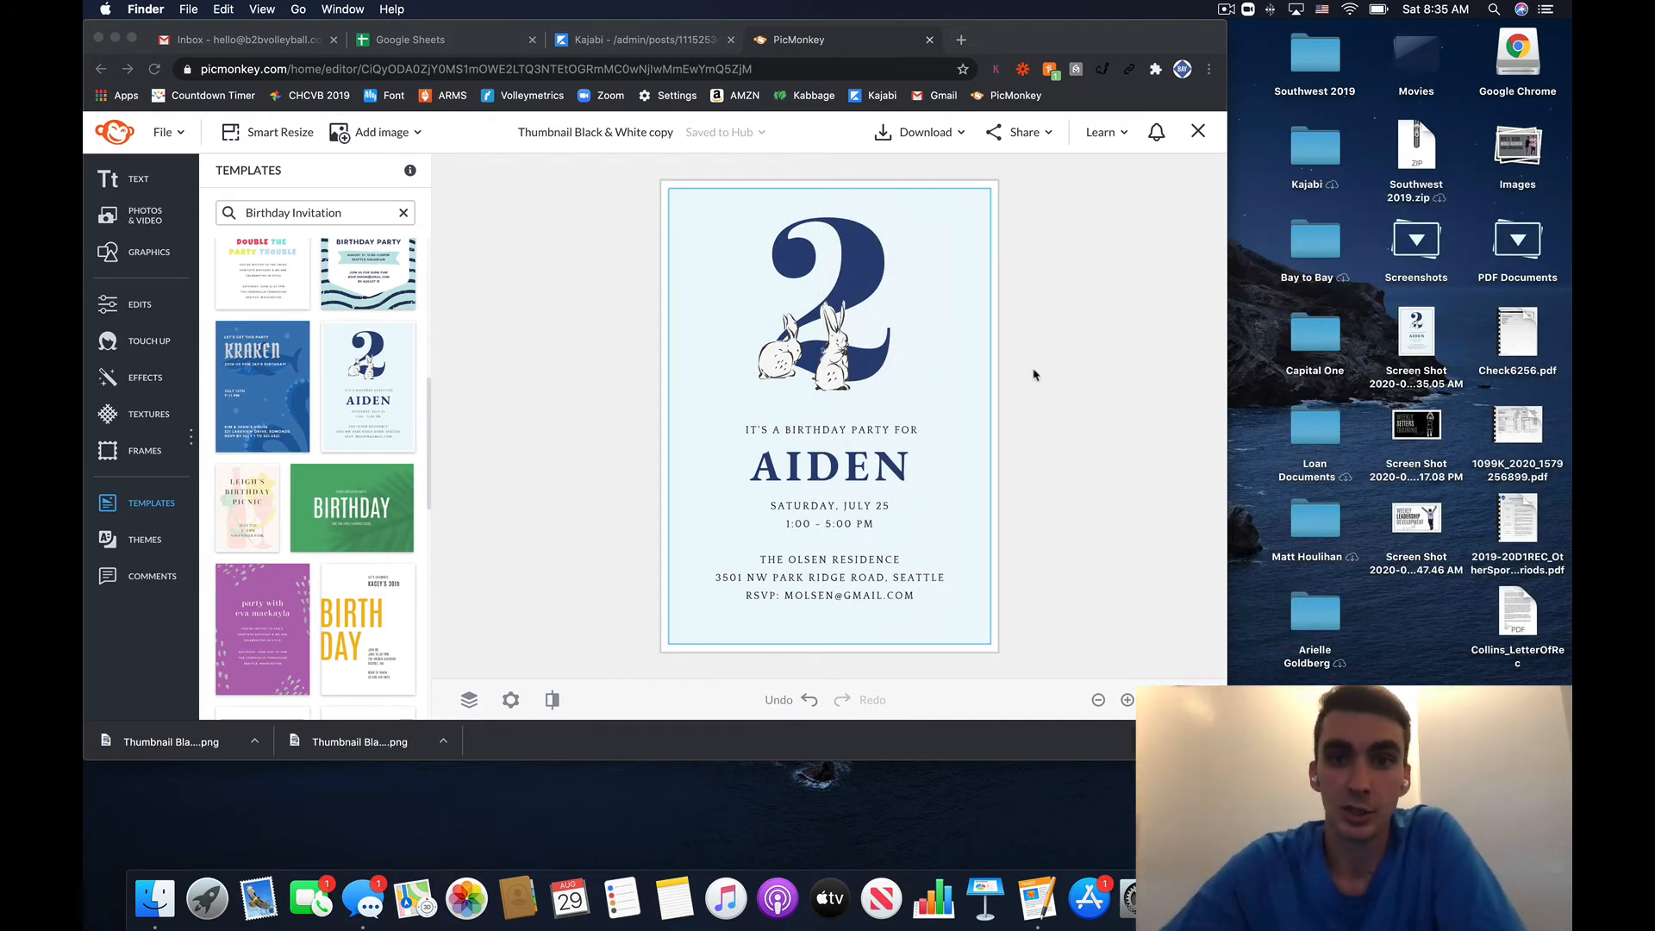
pyautogui.click(1081, 352)
pyautogui.click(952, 138)
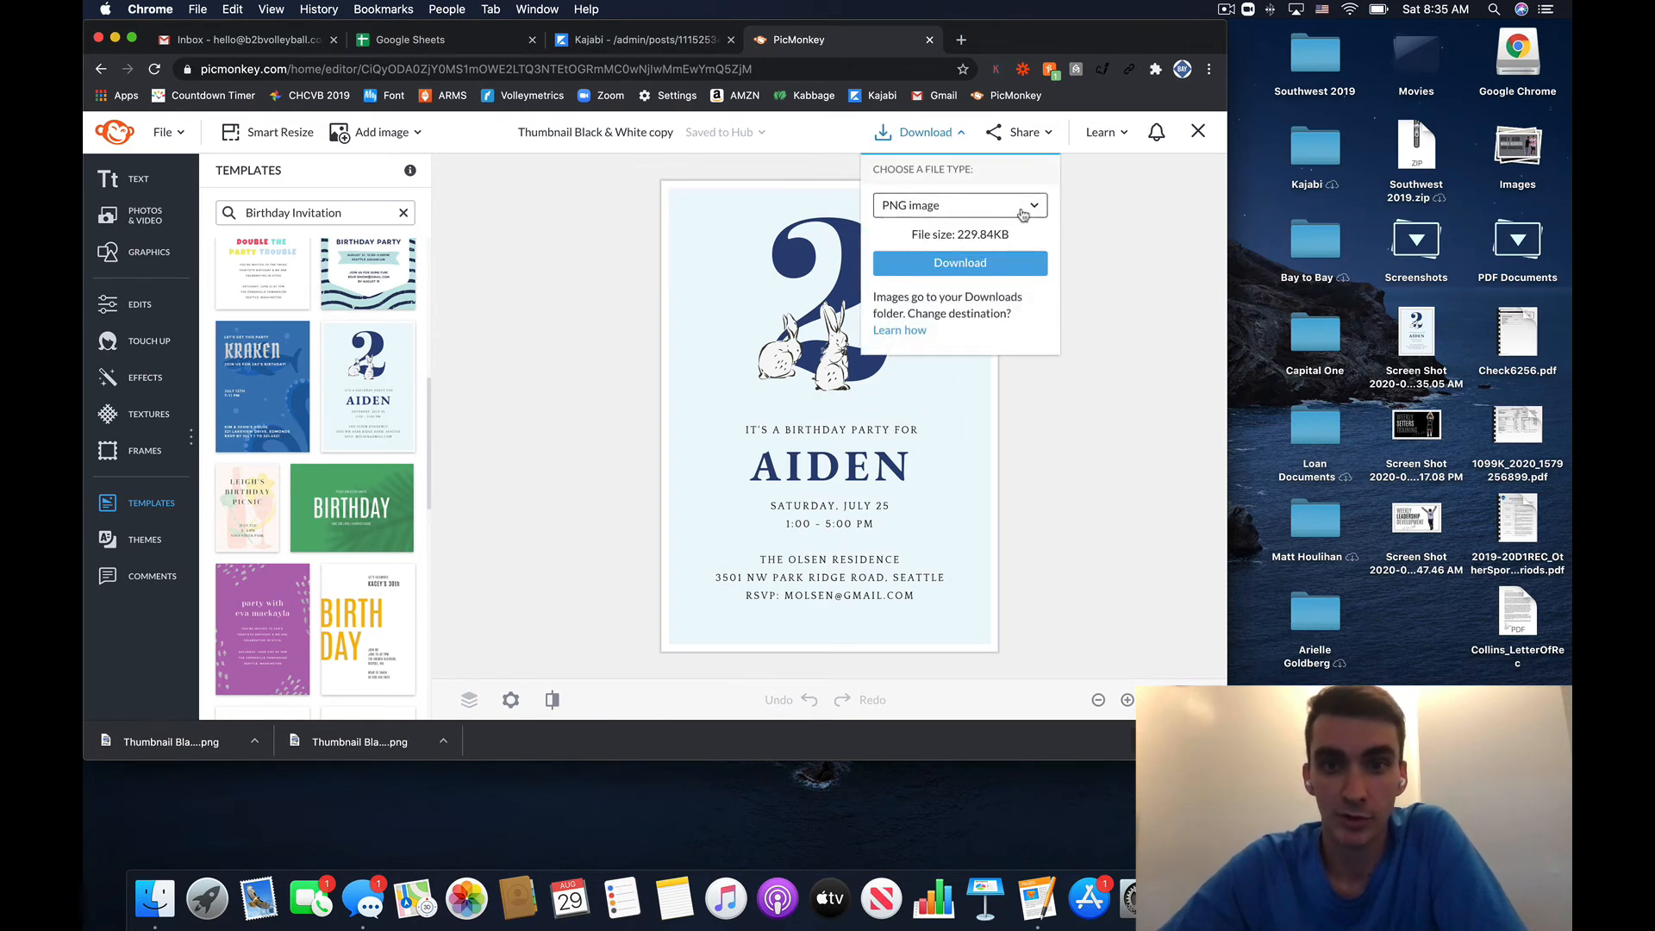
# - Review the JPG, PNG and PDF file types, keep PNG image, and close the Download panel
pyautogui.click(1023, 214)
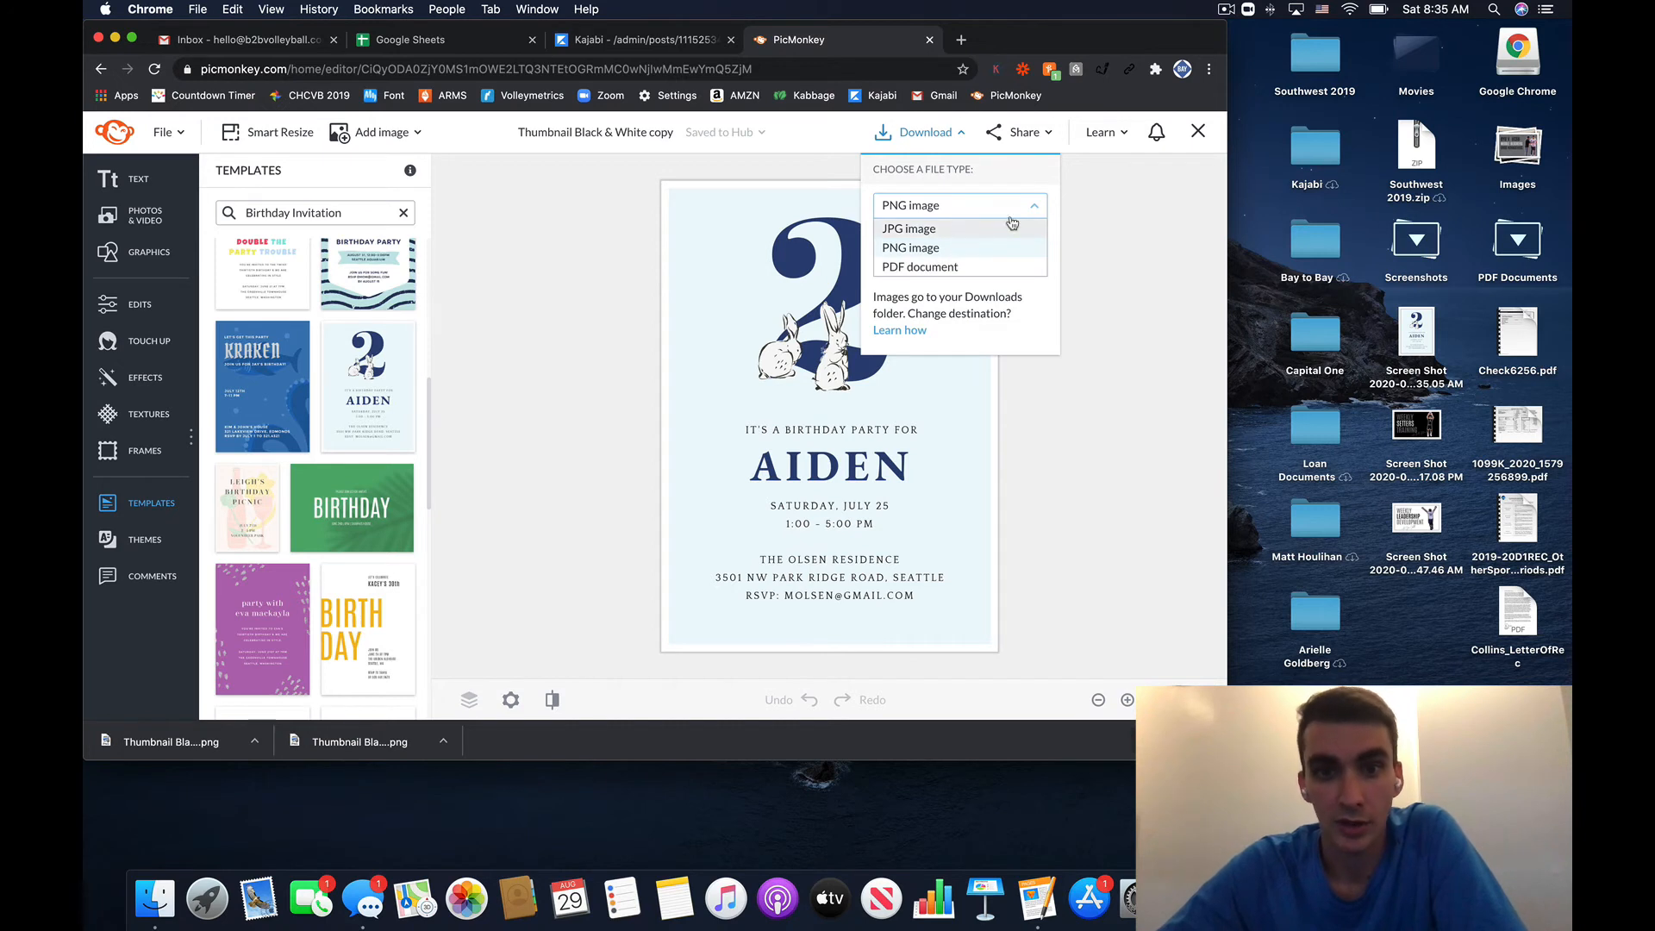
pyautogui.click(1109, 241)
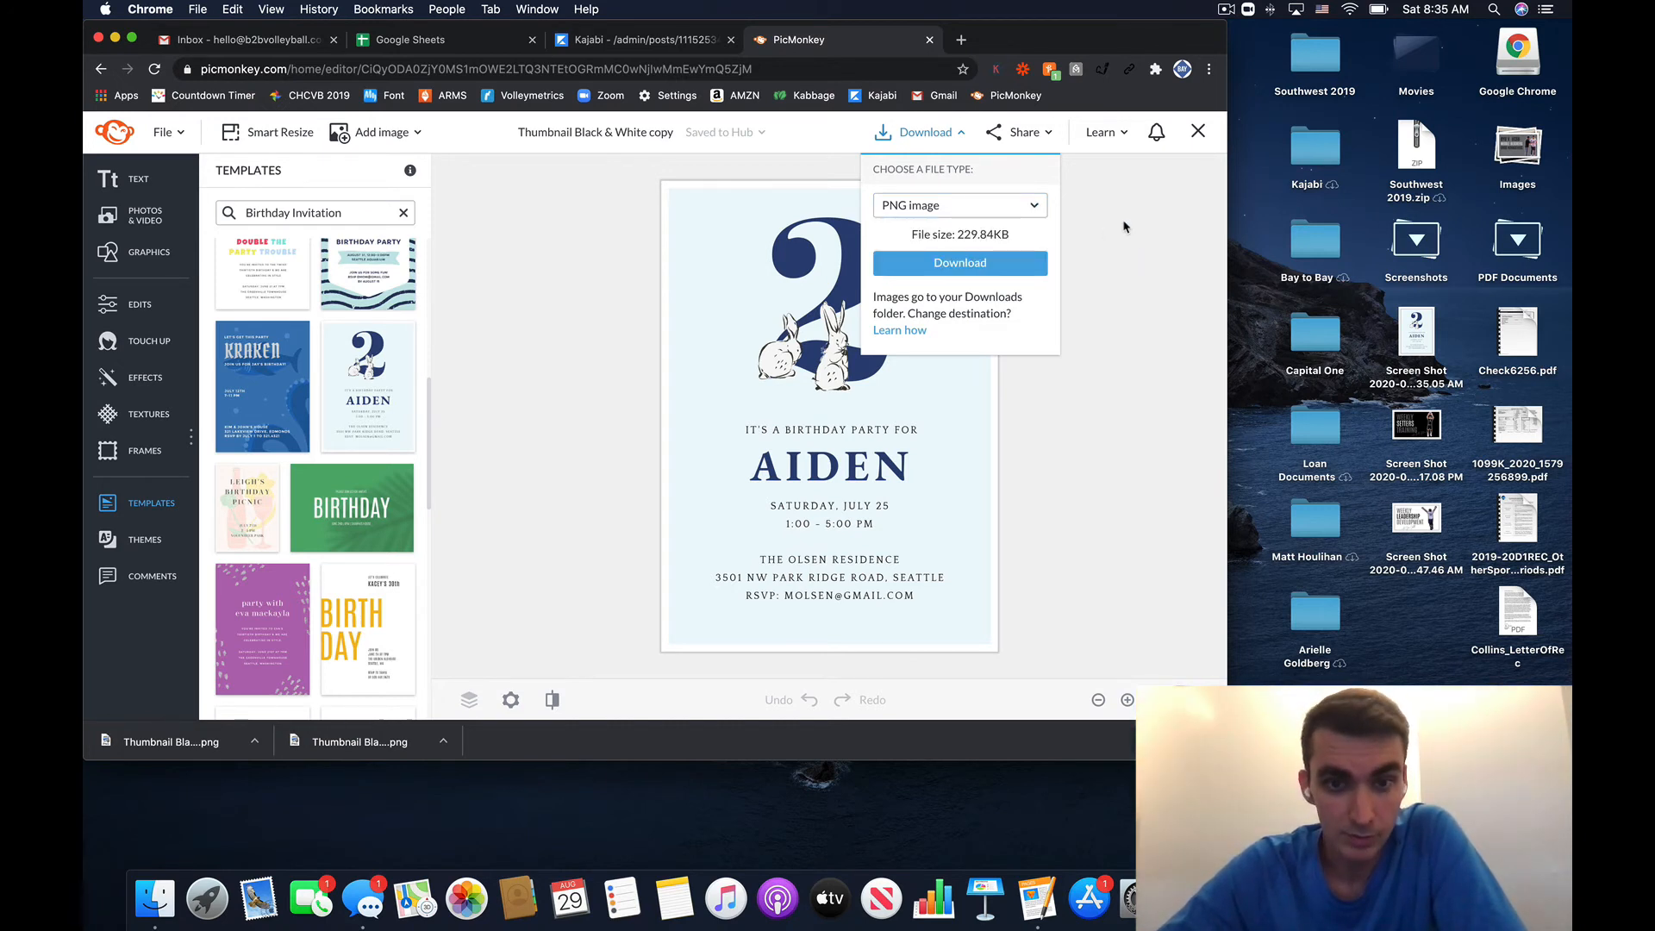
pyautogui.click(1131, 210)
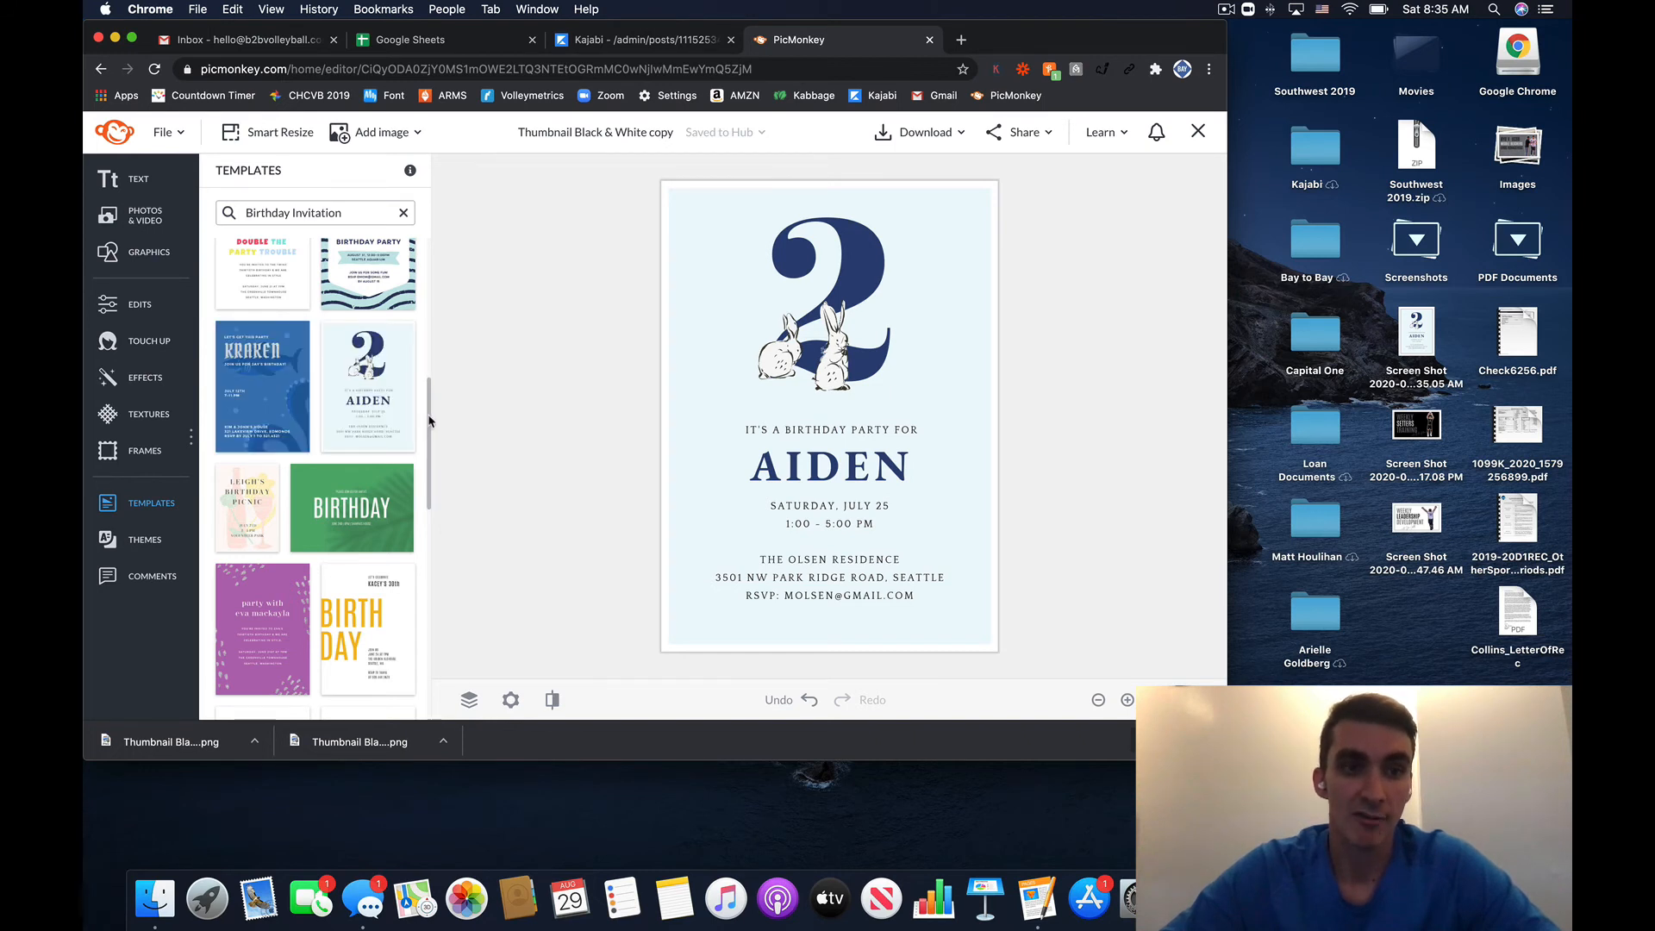
pyautogui.moveTo(430, 420); pyautogui.dragTo(458, 263)
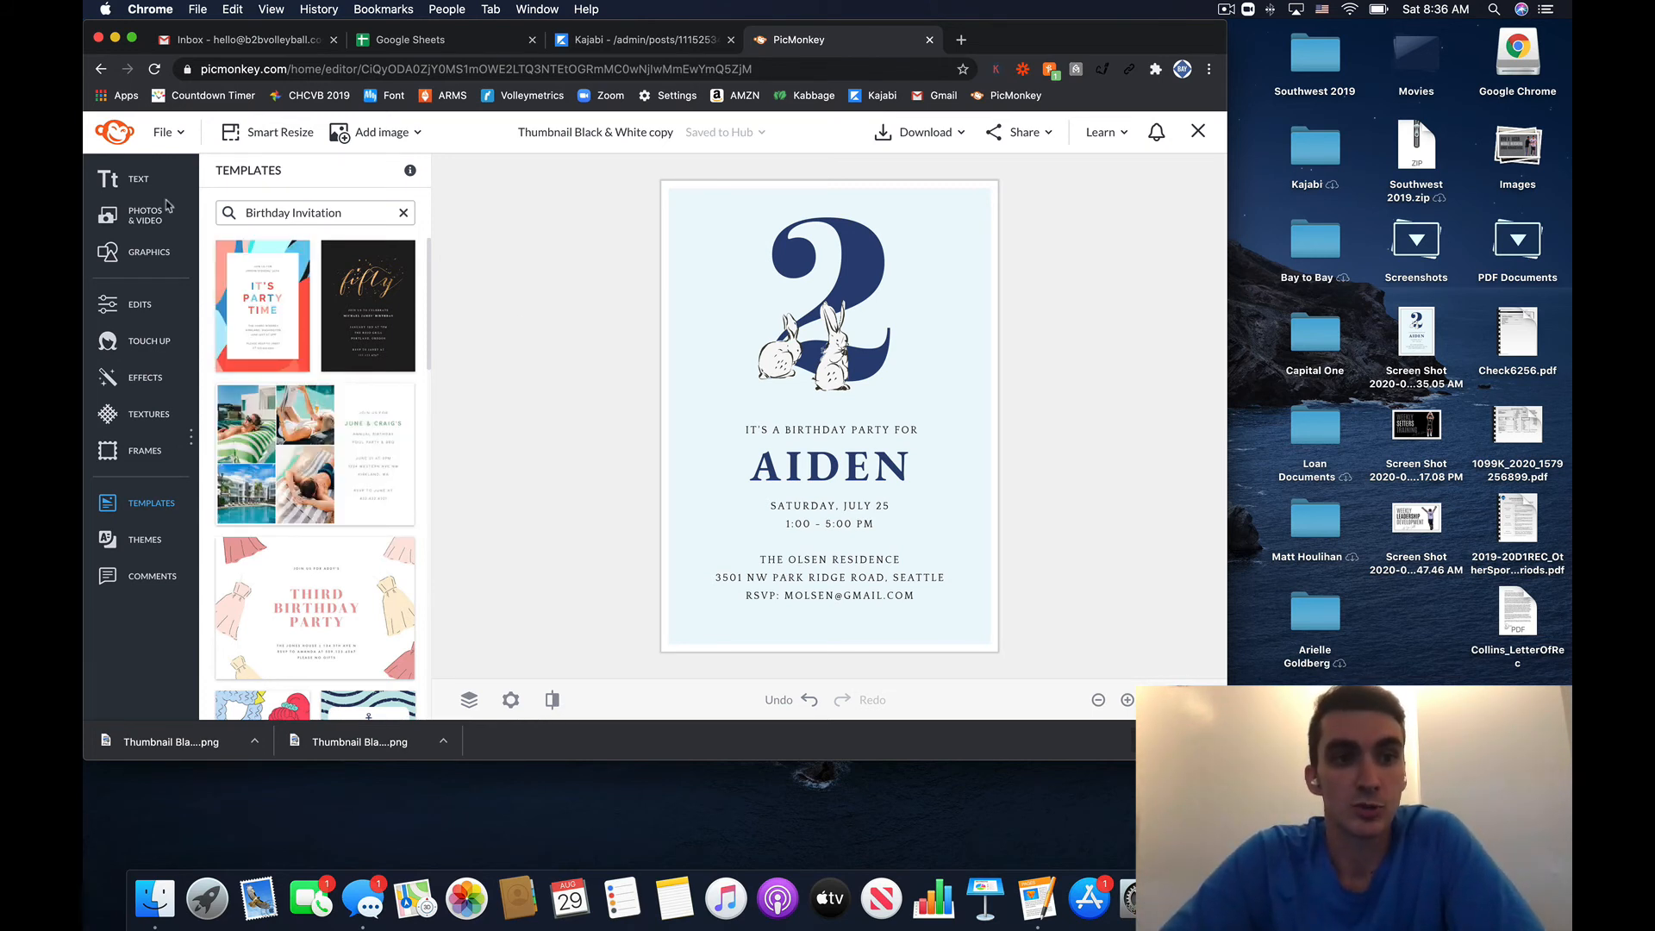
# - Search the Photos & Video stock library for 'youtube'
pyautogui.click(121, 226)
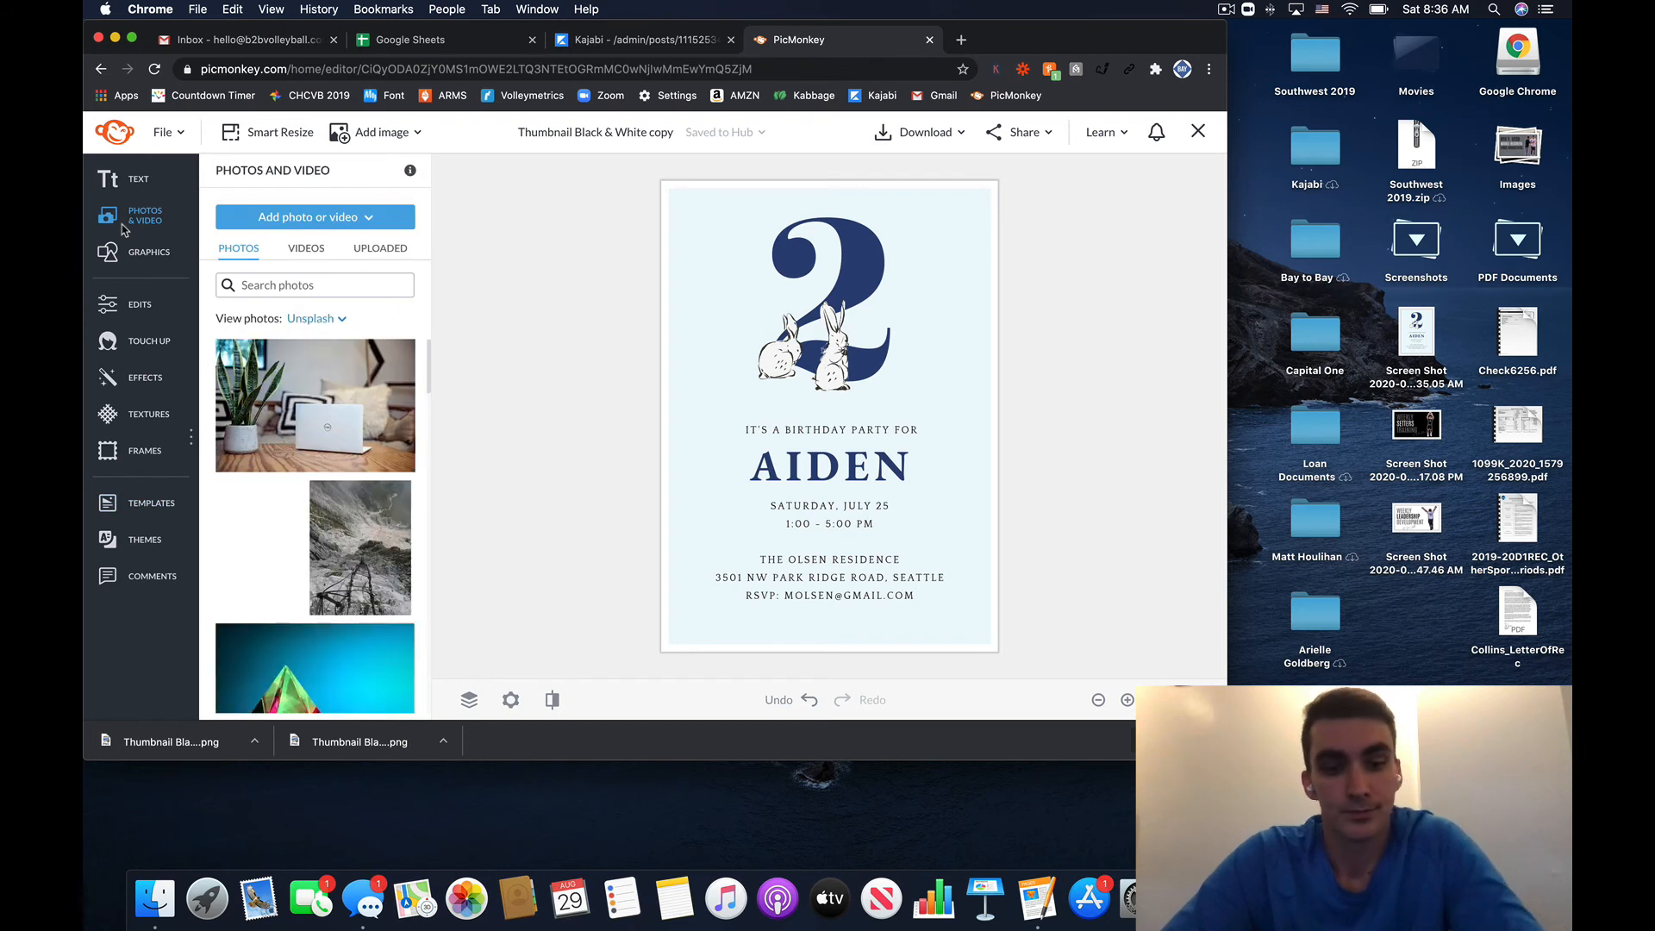
pyautogui.click(299, 285)
pyautogui.write('youtube')
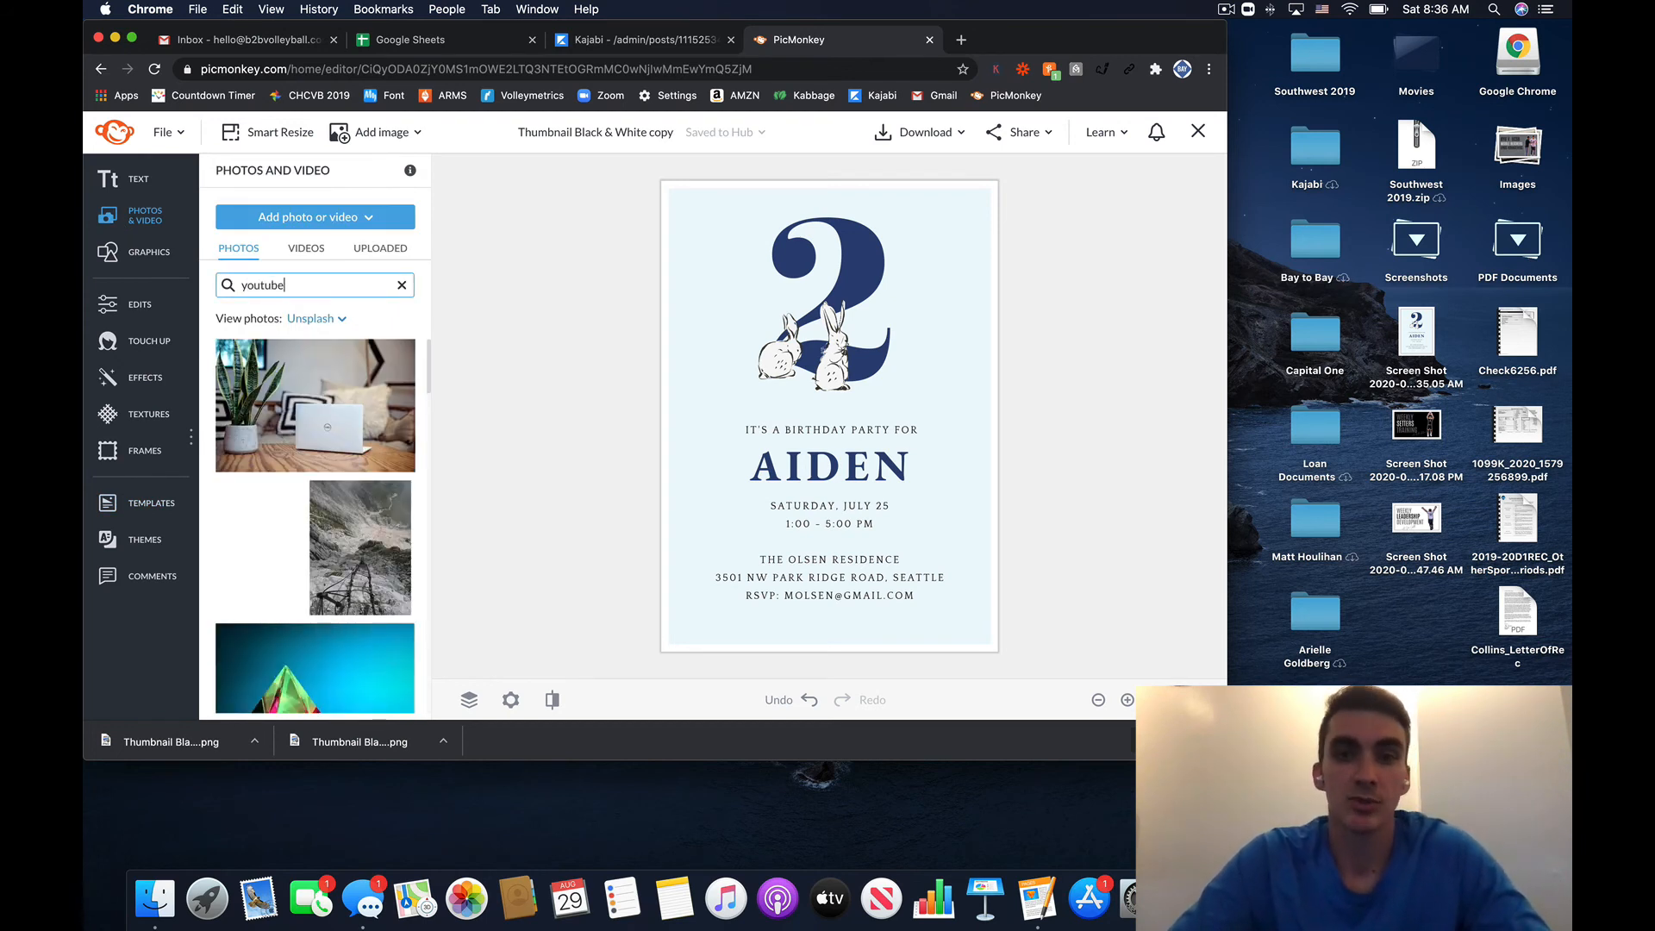
pyautogui.press('Return')
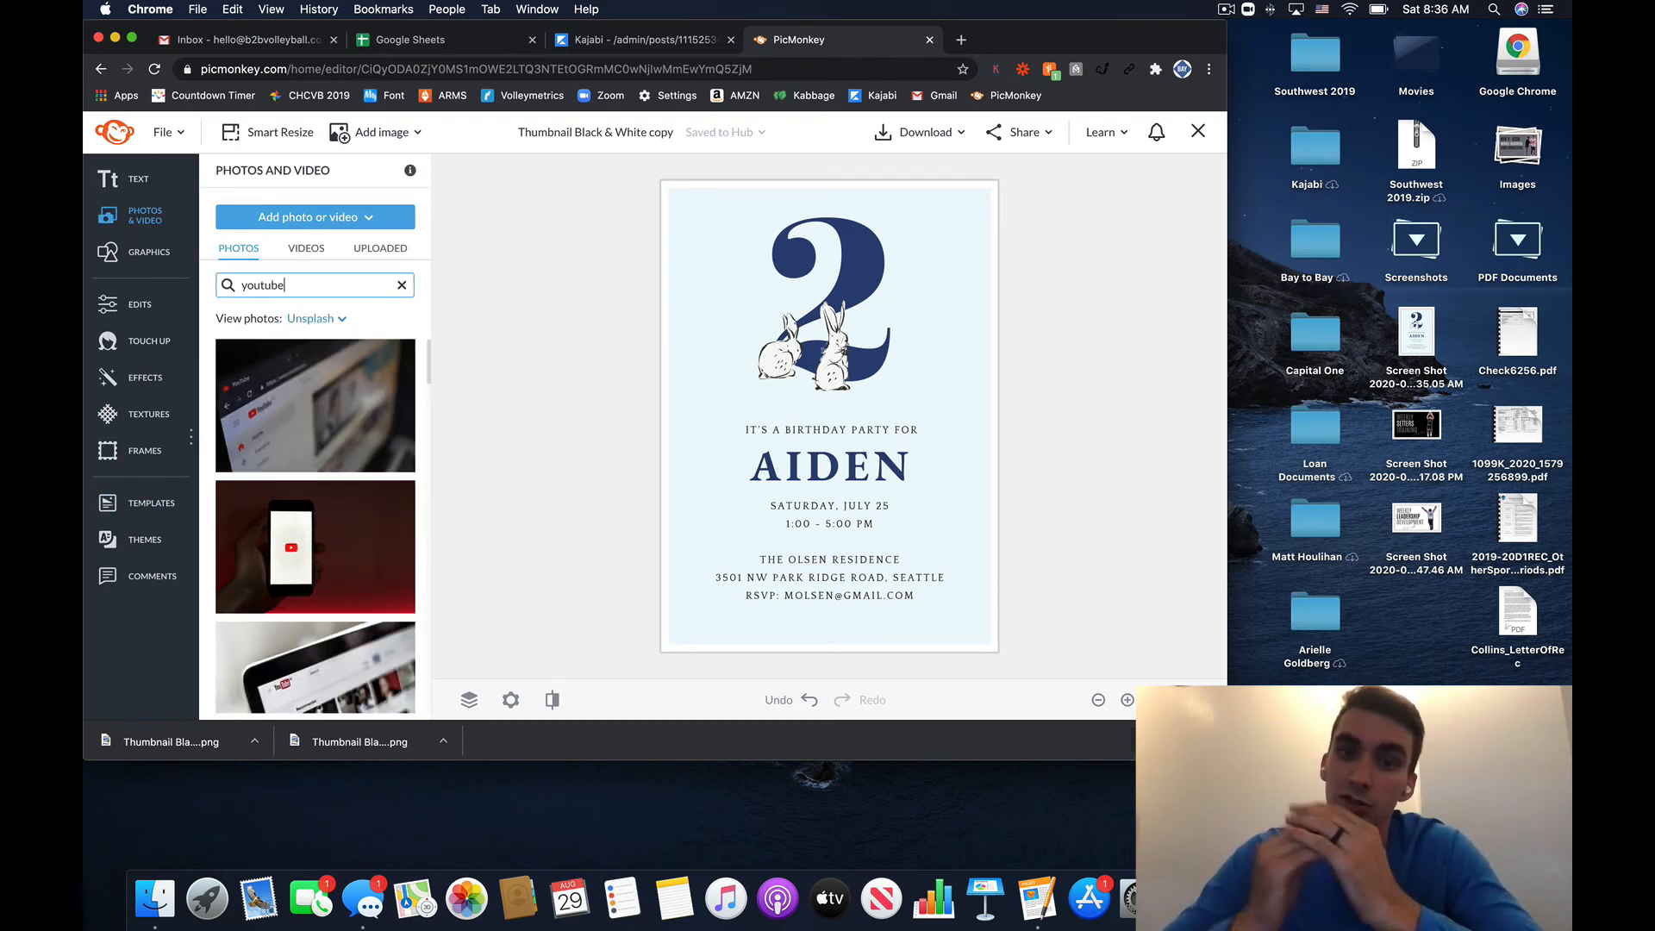